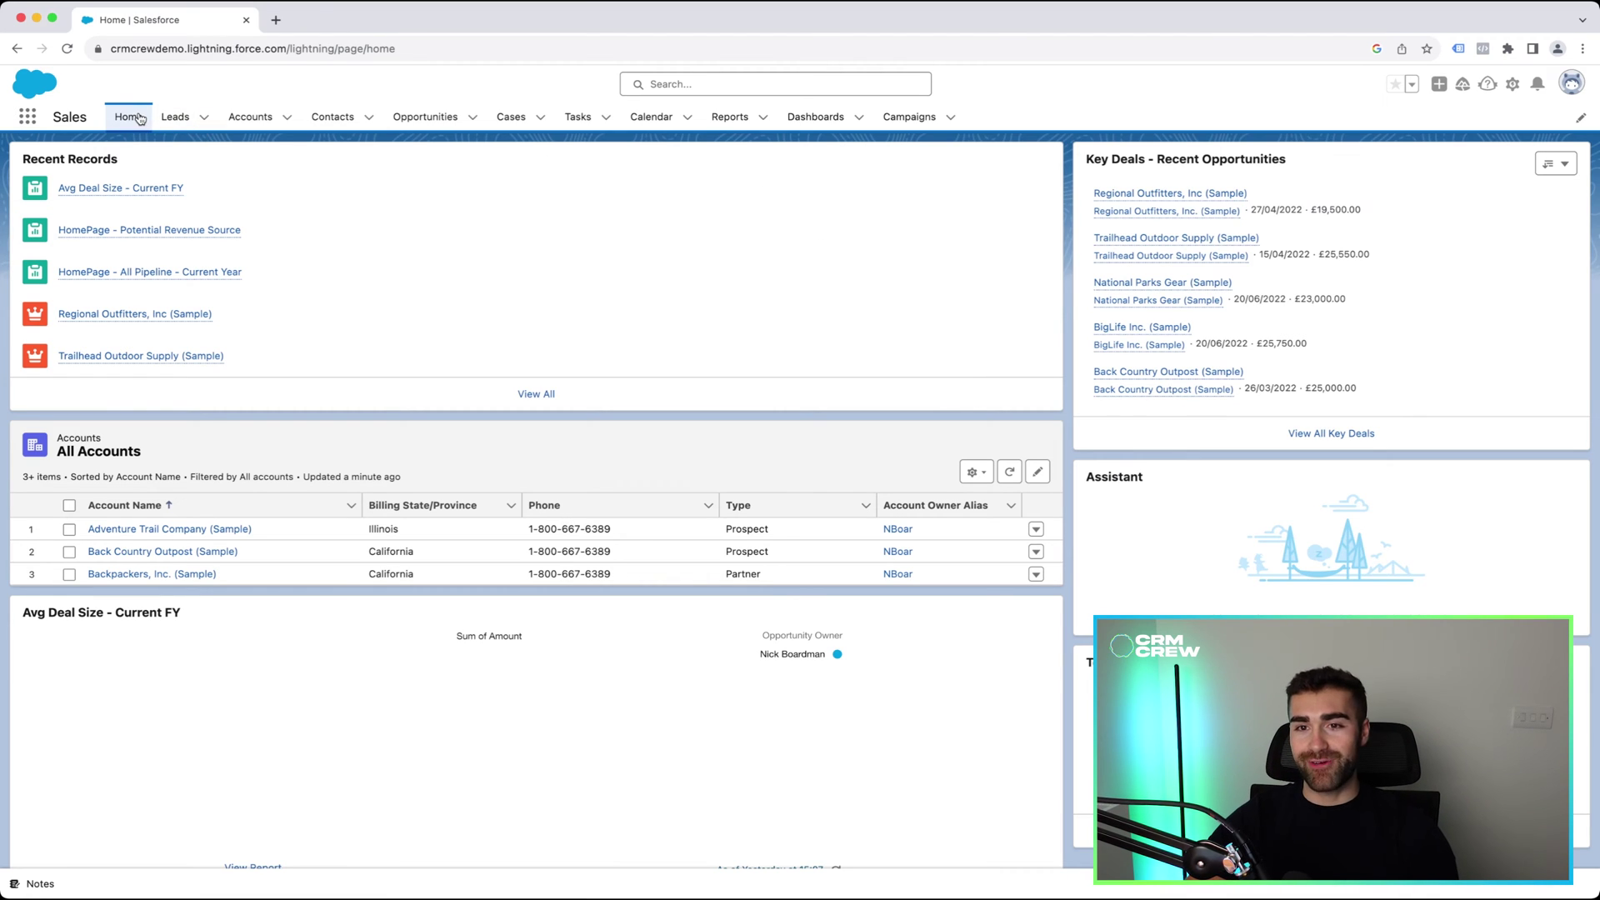
# Start a new report using the standard Opportunities report type from the Opportunities category.
pyautogui.click(722, 124)
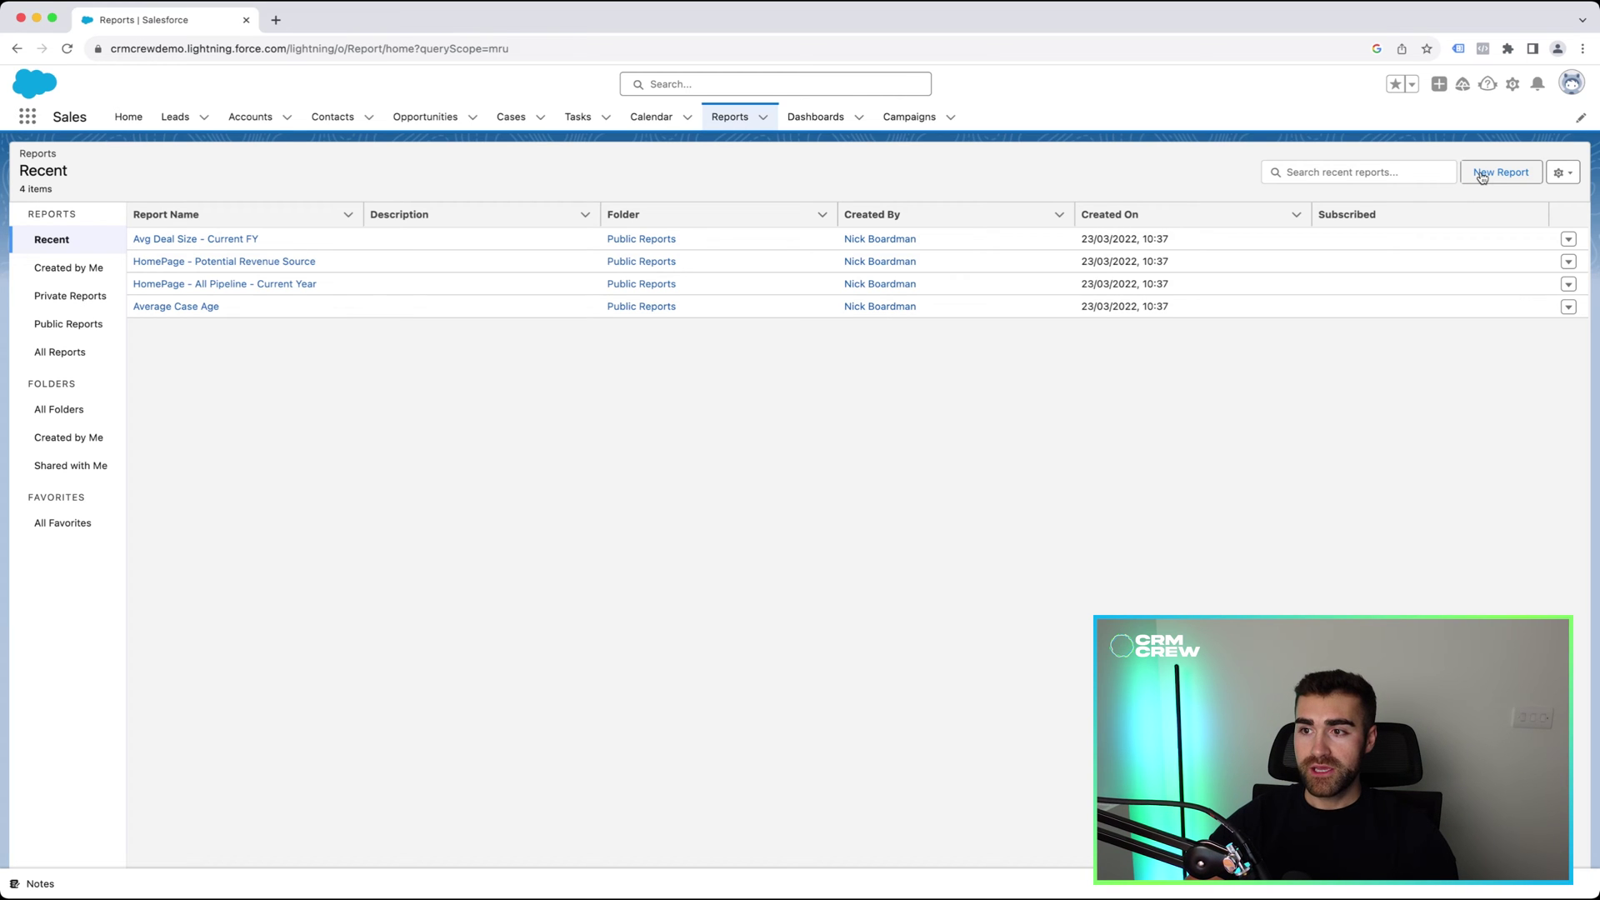
pyautogui.click(1500, 172)
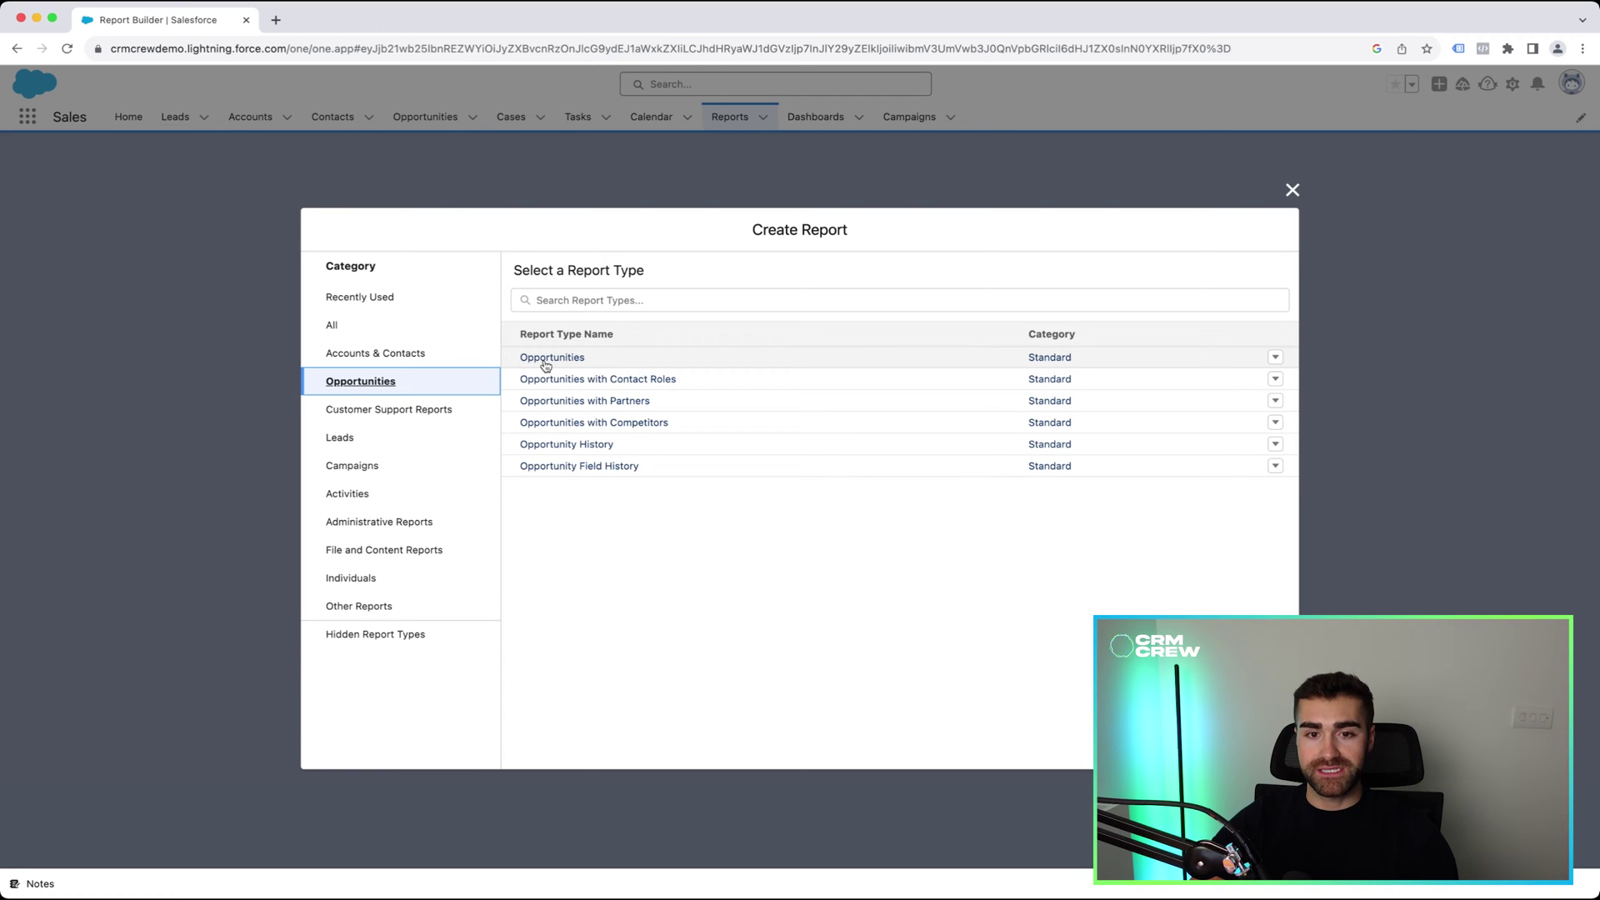
pyautogui.click(339, 441)
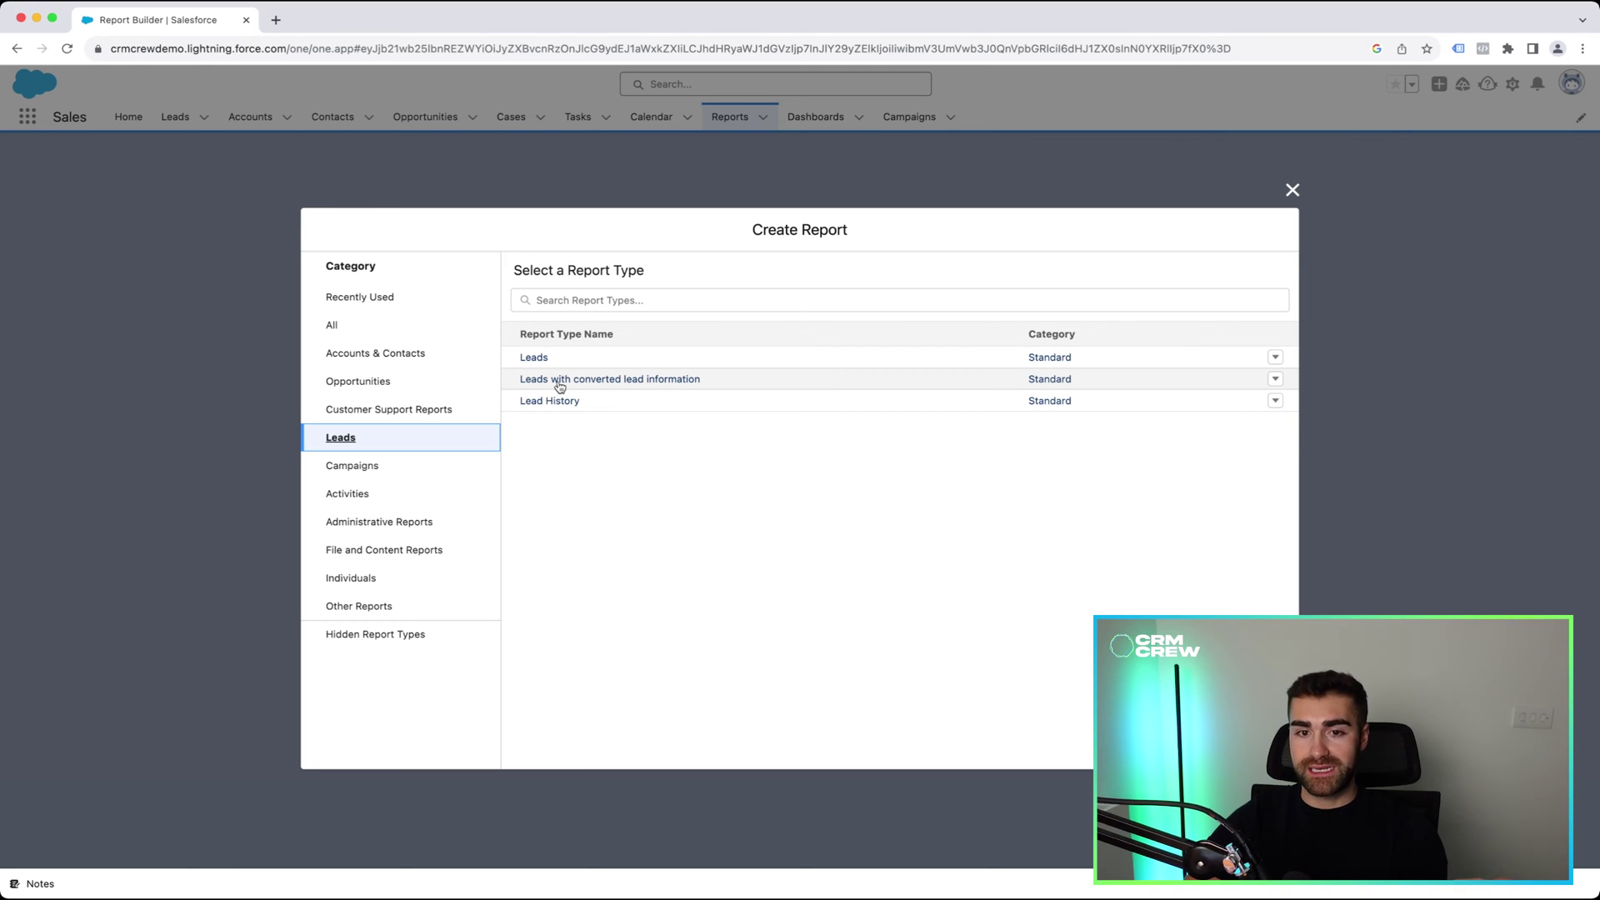
pyautogui.click(332, 381)
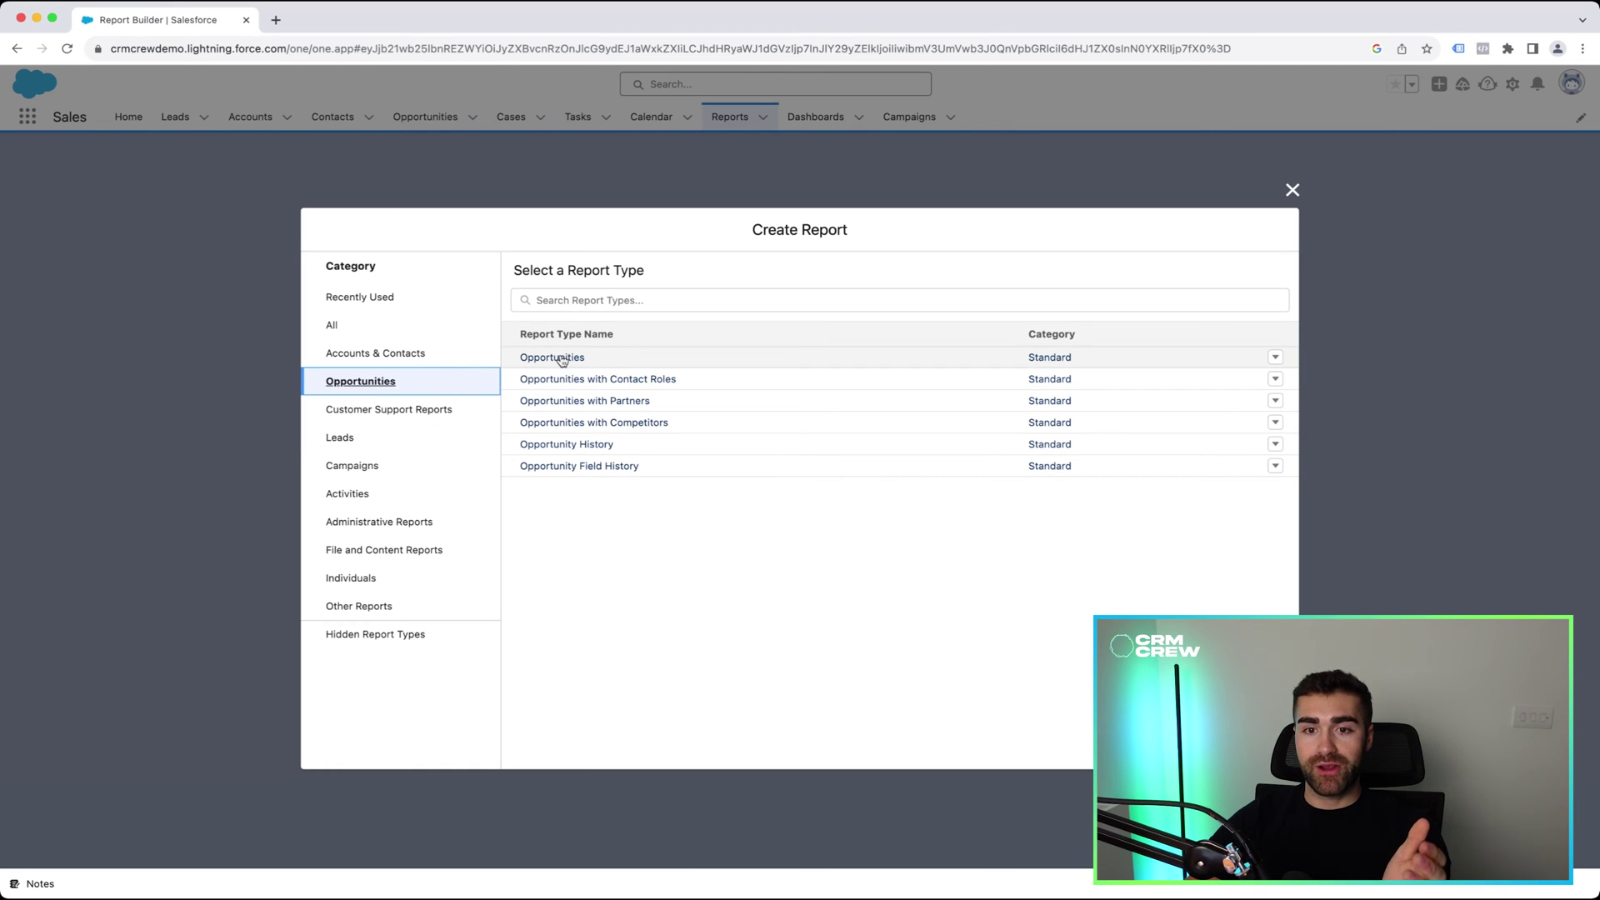
pyautogui.click(552, 357)
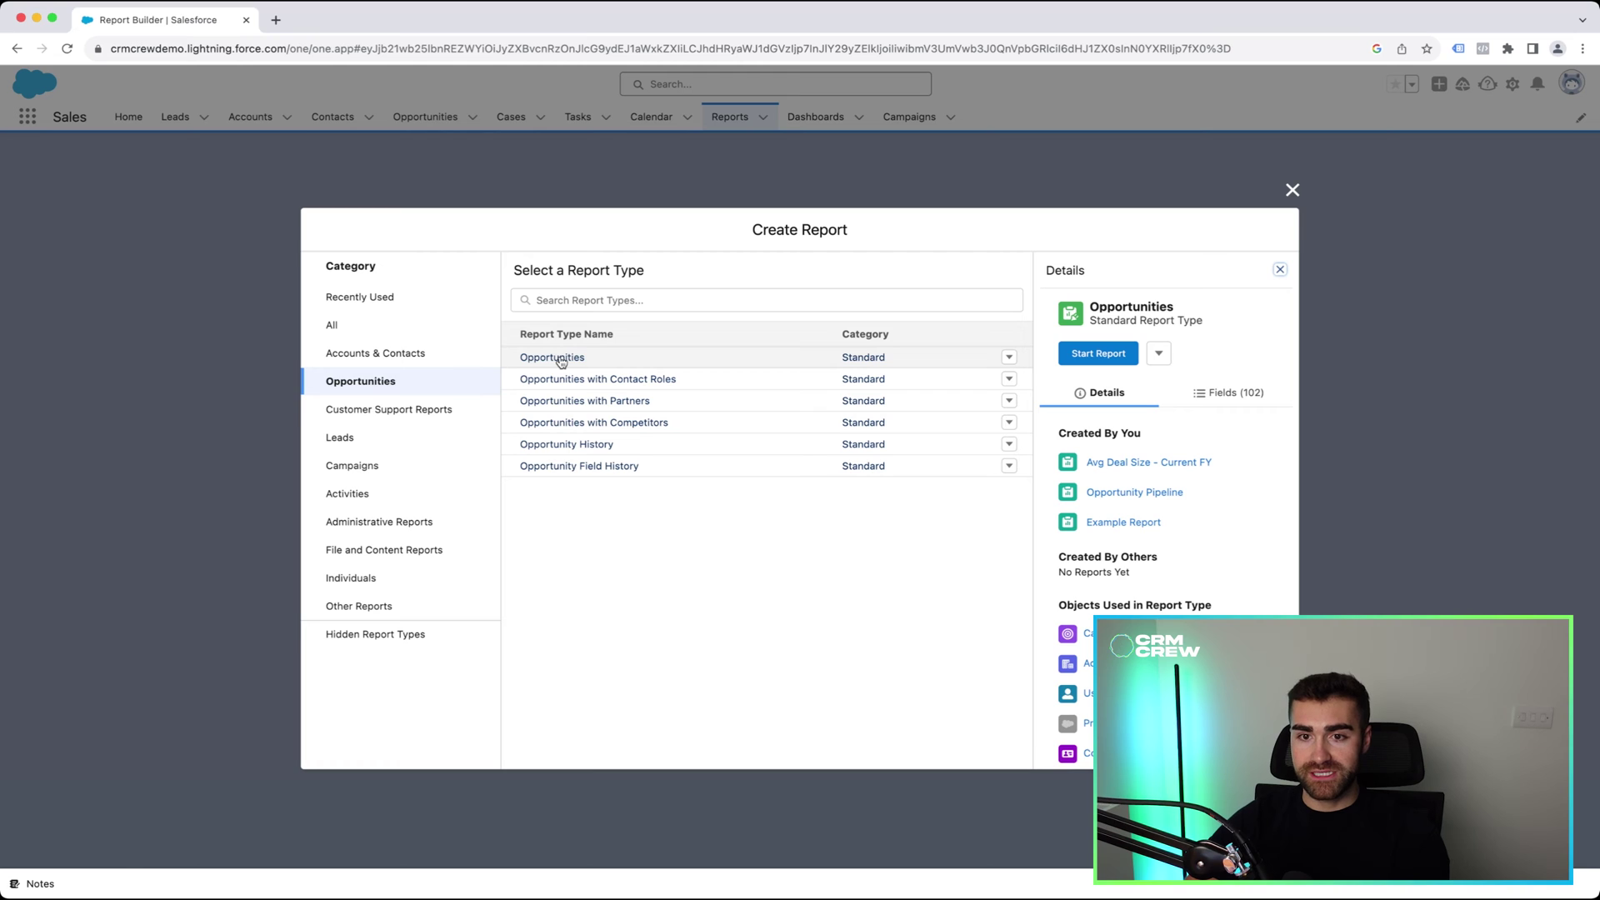
pyautogui.click(1098, 354)
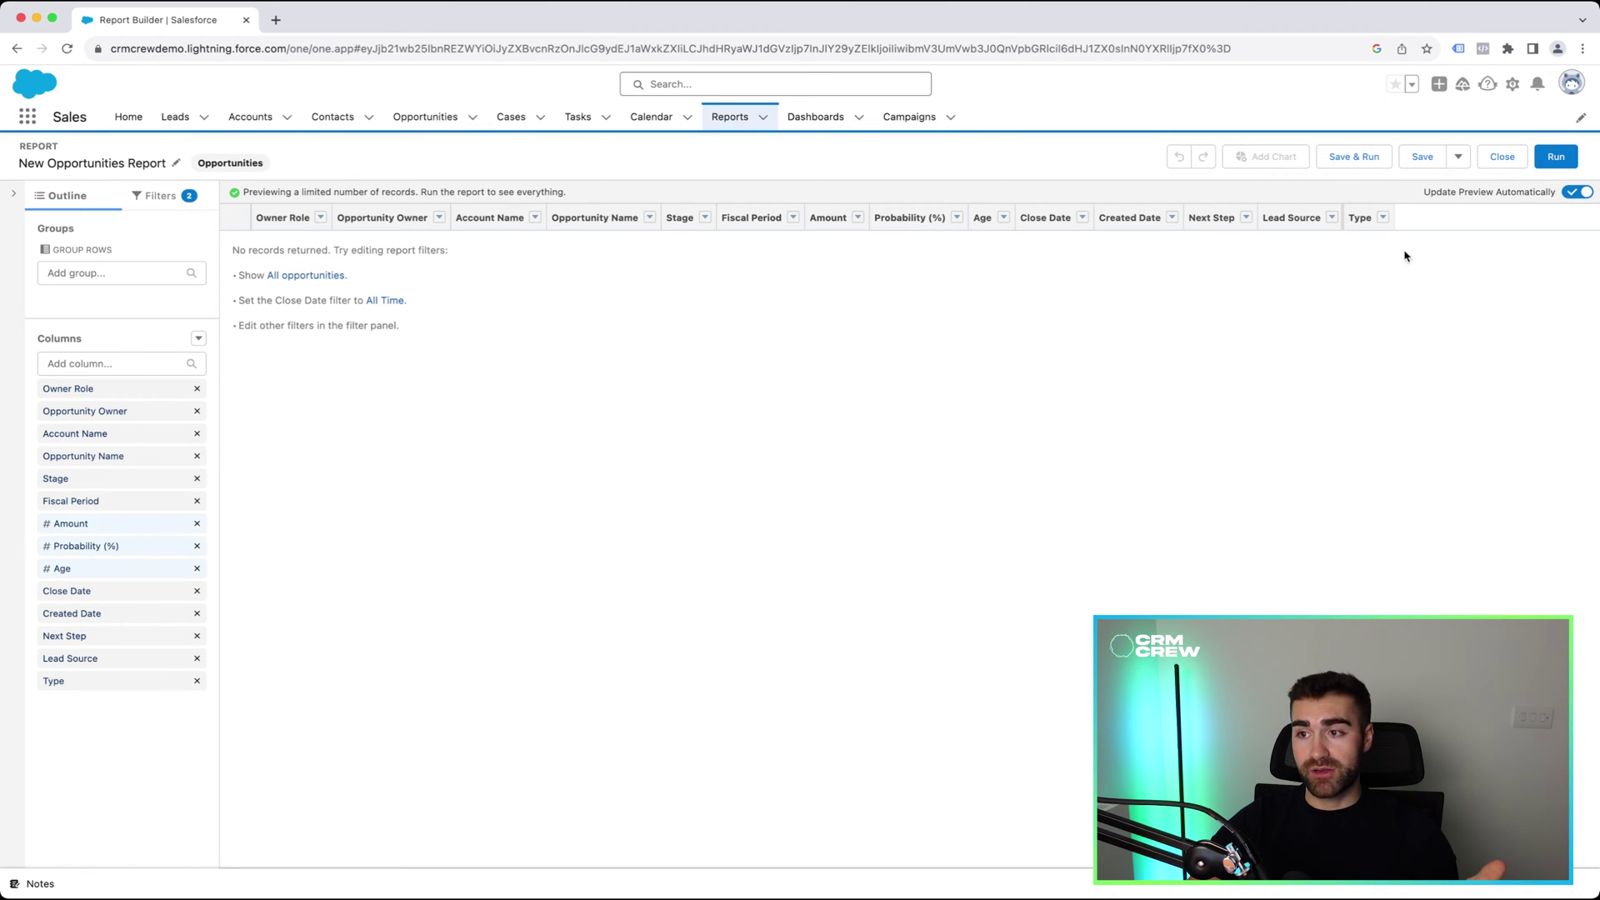
# Turn off automatic preview updates and remove the Owner Role, Opportunity Owner, Fiscal Period, Age and Next Step columns.
pyautogui.click(1578, 192)
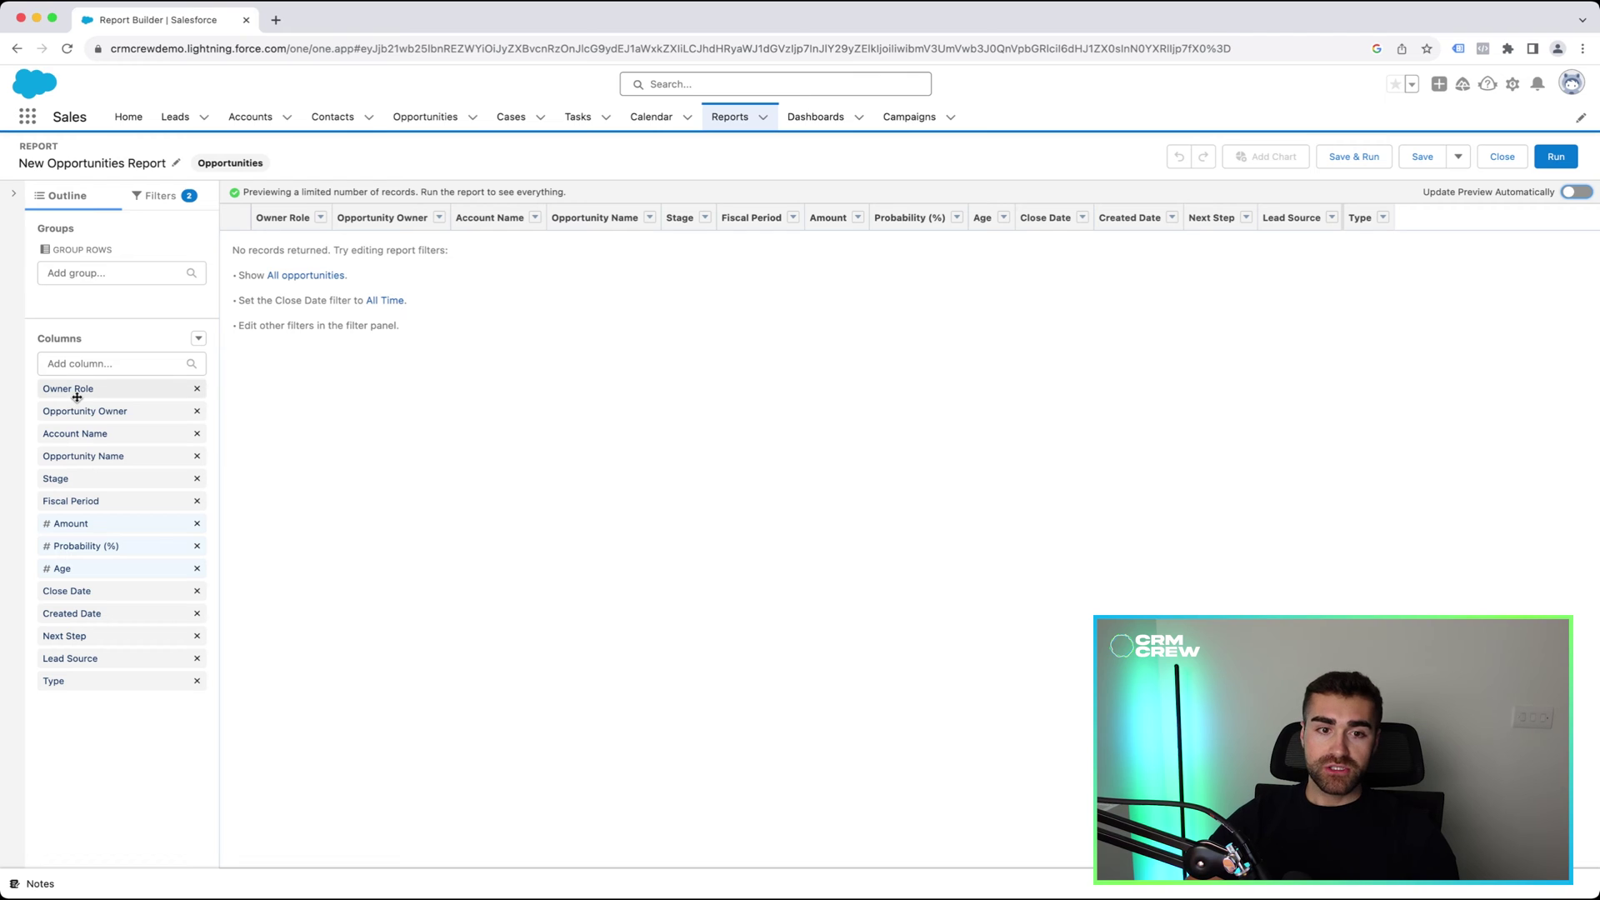
pyautogui.click(198, 390)
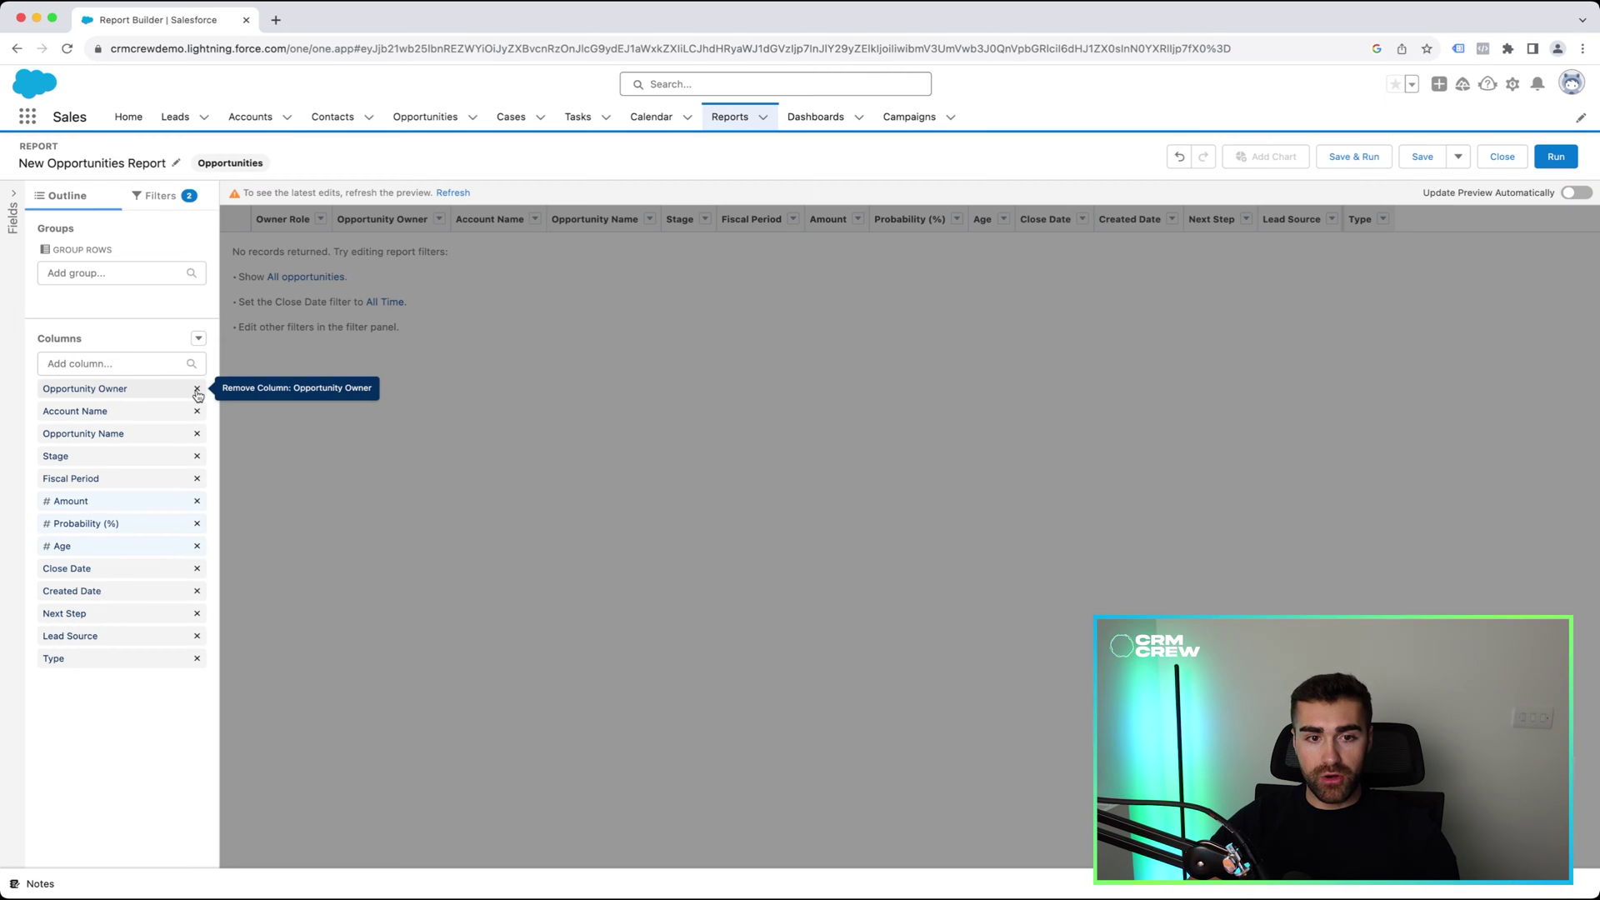
pyautogui.click(197, 389)
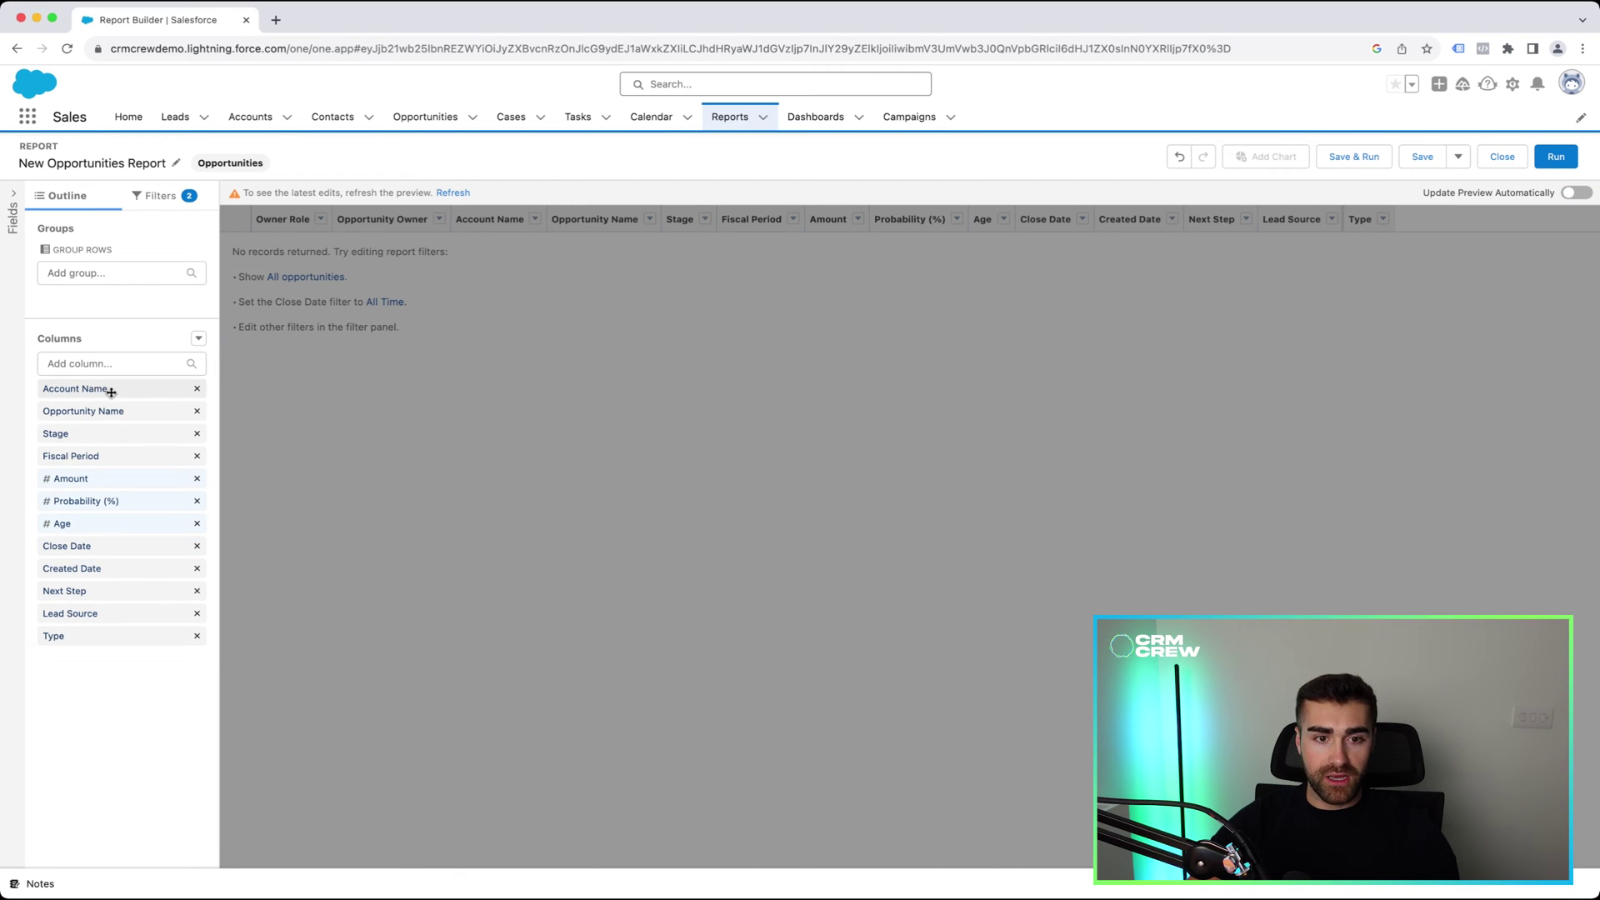
pyautogui.click(200, 458)
pyautogui.click(197, 503)
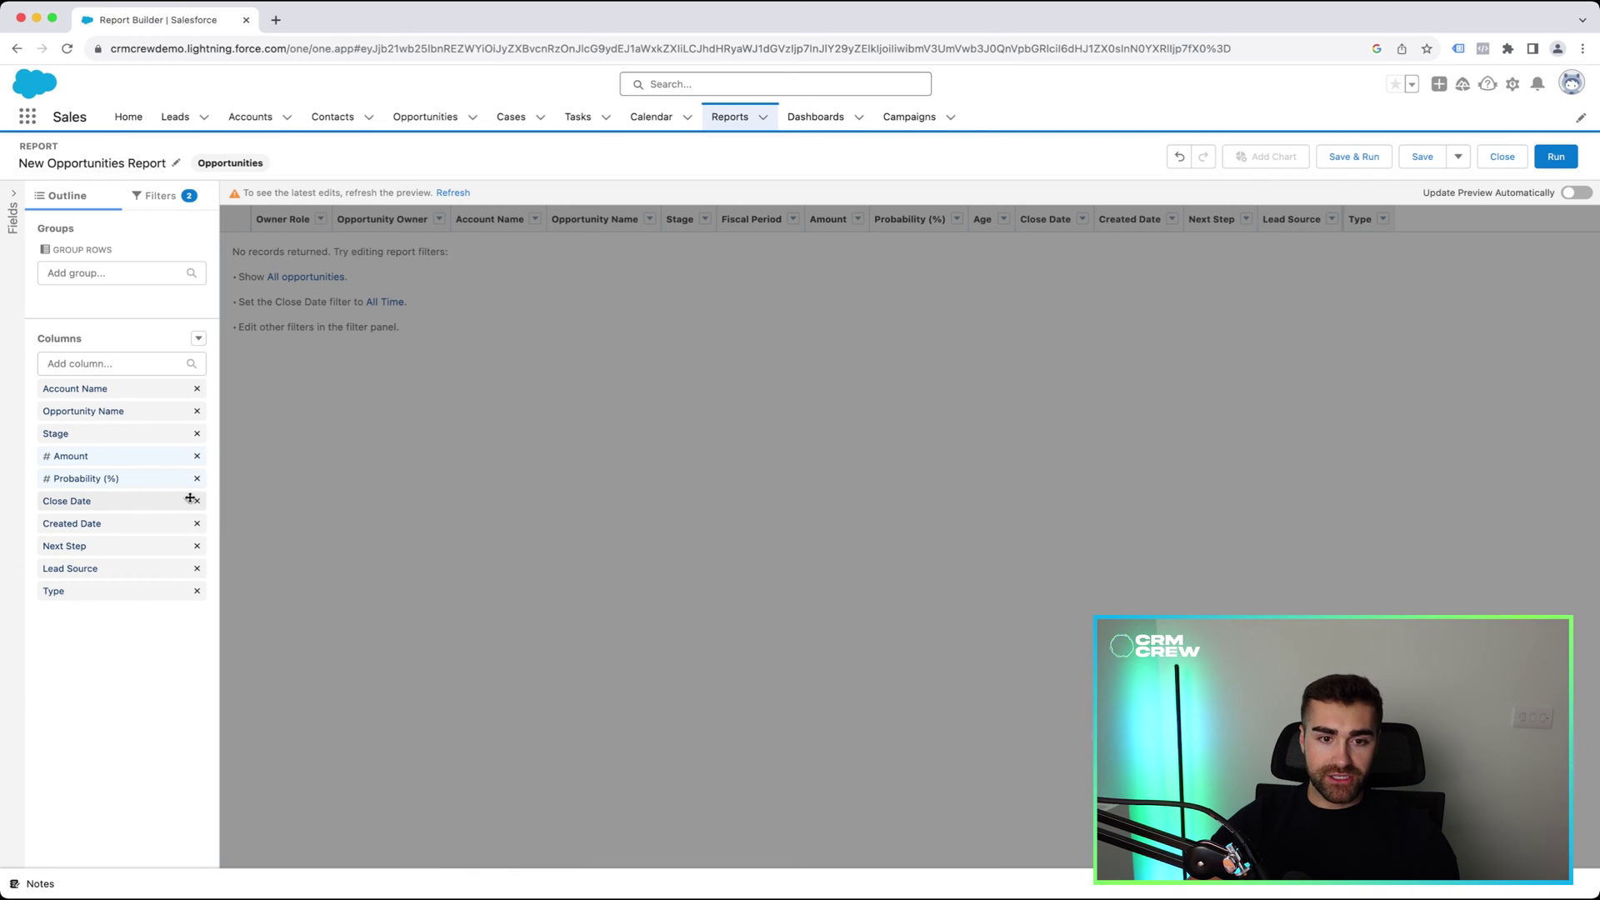
pyautogui.click(197, 546)
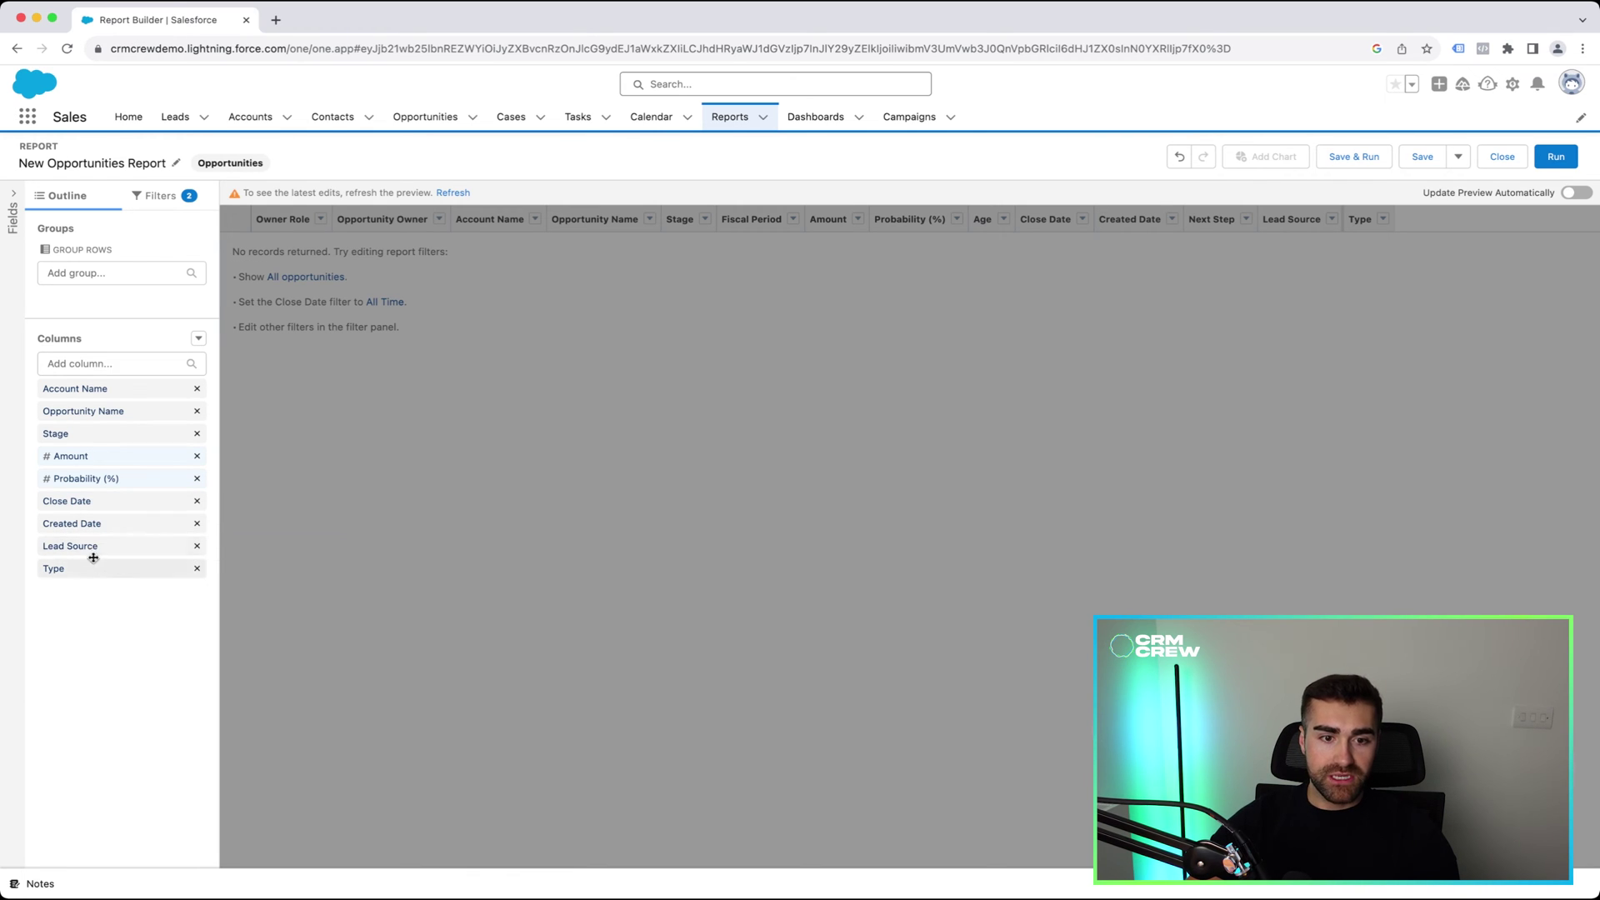
# Move the Created Date column to the end of the column list, after Type, and refresh the preview.
pyautogui.moveTo(85, 525); pyautogui.dragTo(93, 571)
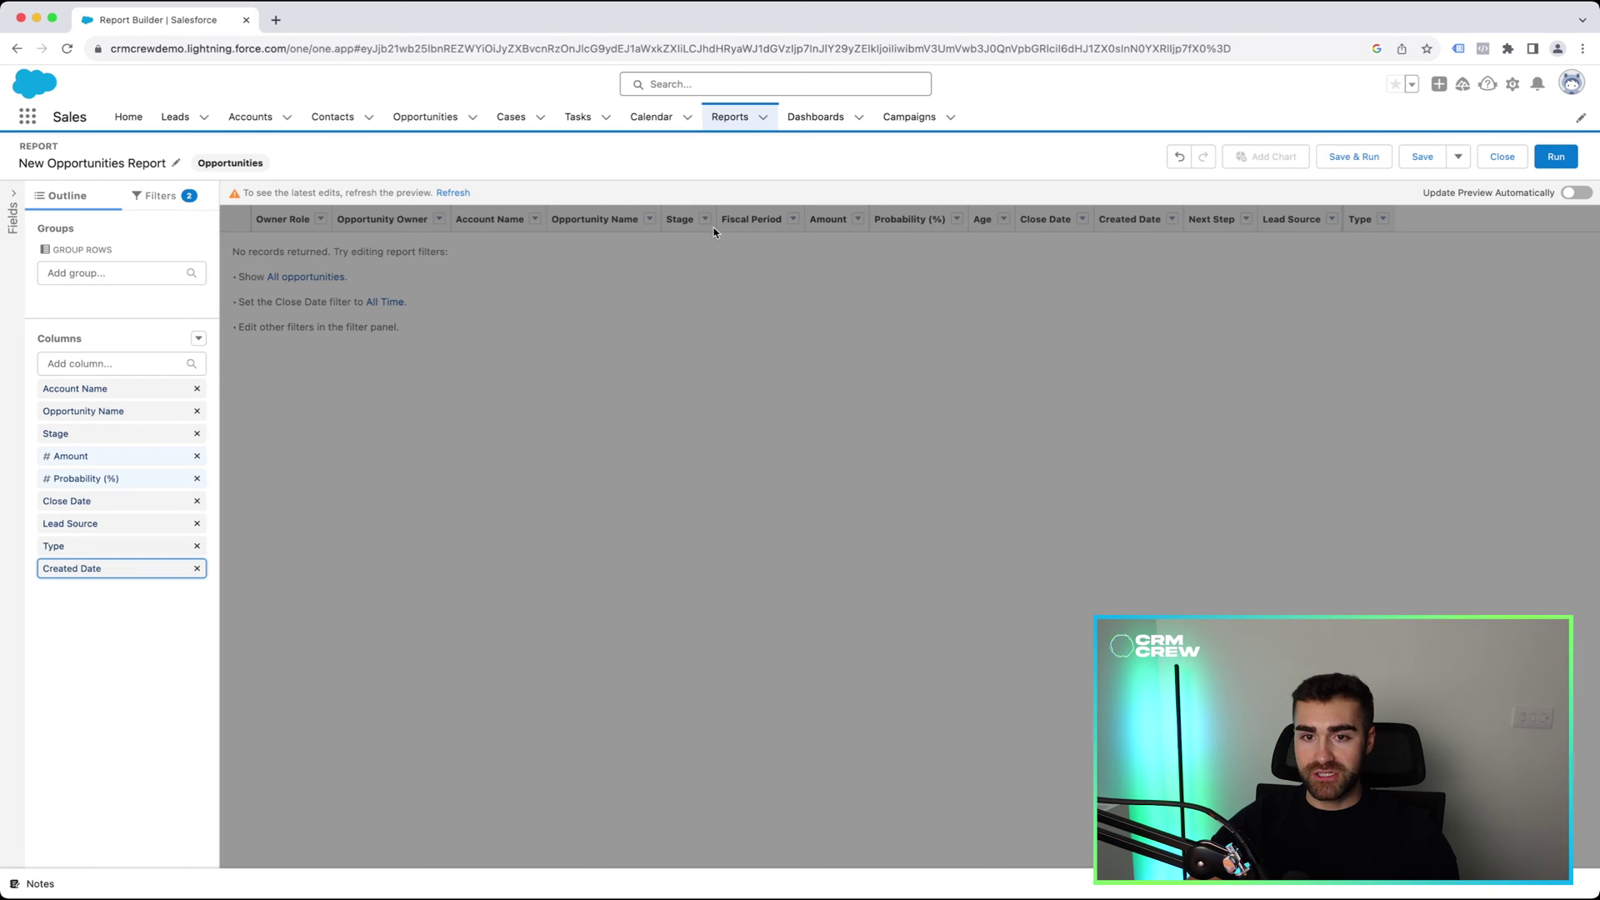
pyautogui.click(455, 193)
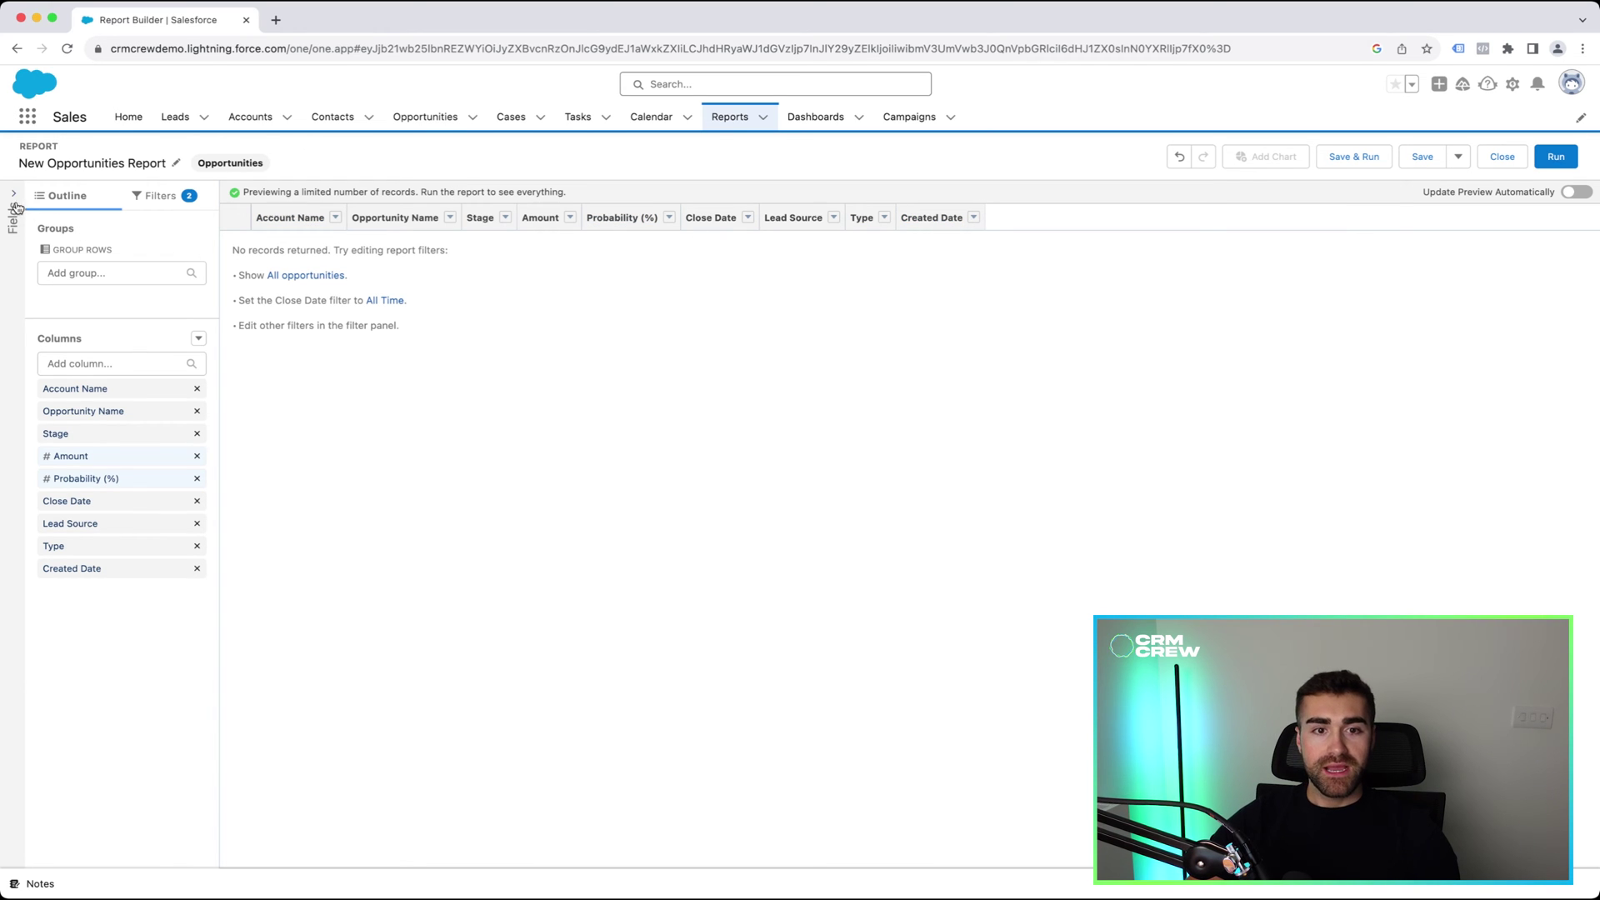
# Add the Employees field from the Account: General group as a report column.
pyautogui.click(87, 364)
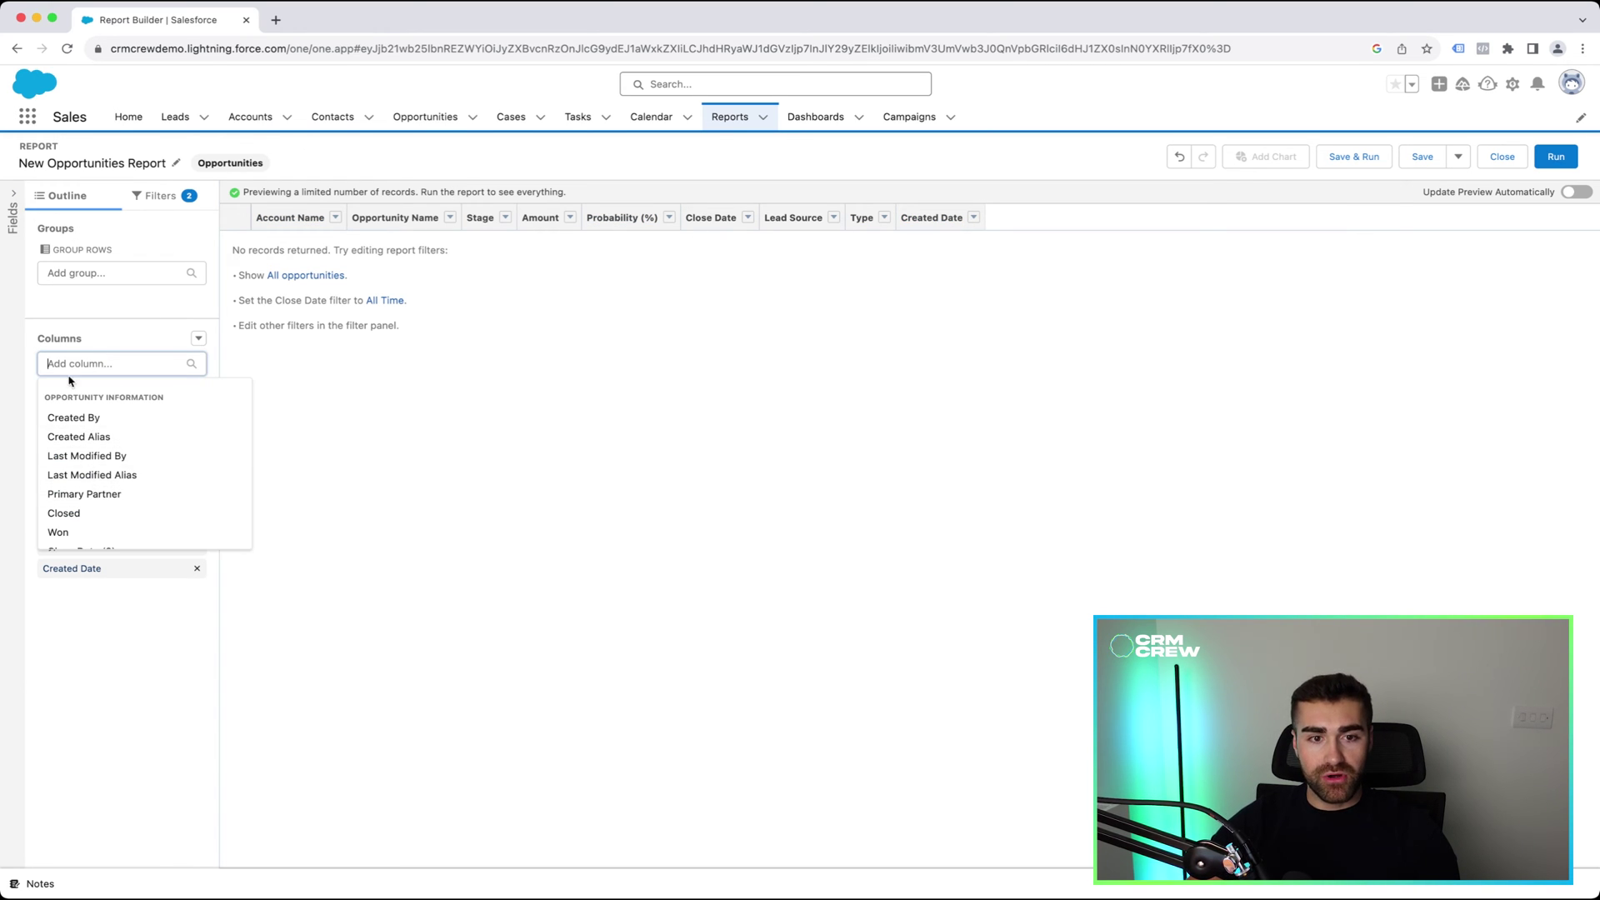
pyautogui.scroll(-8, 124, 473)
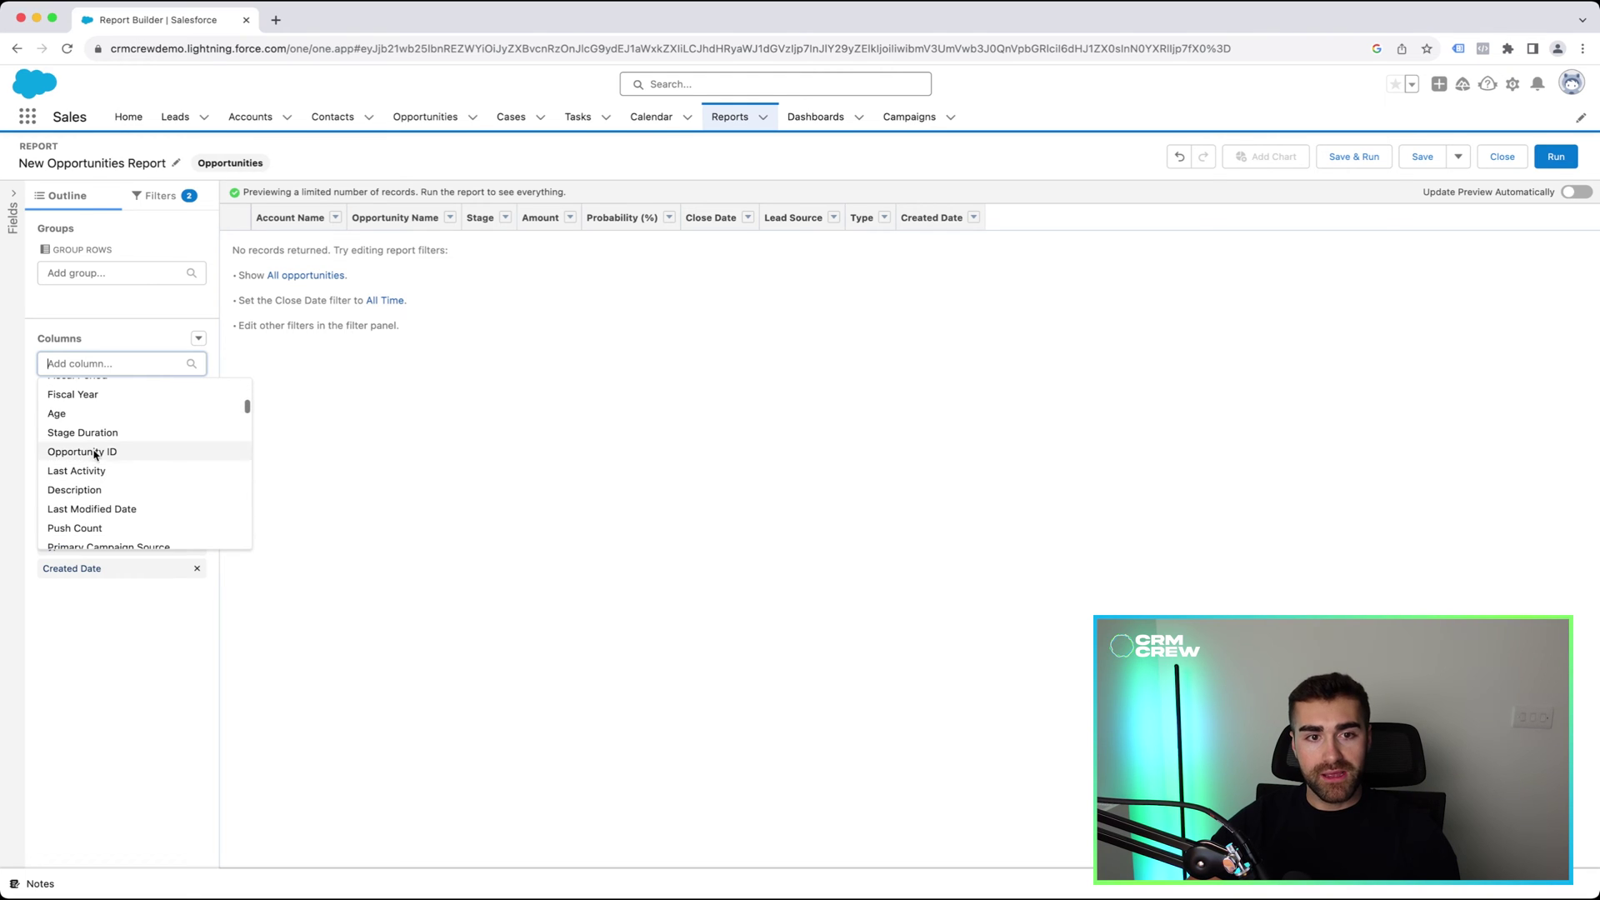
pyautogui.click(14, 197)
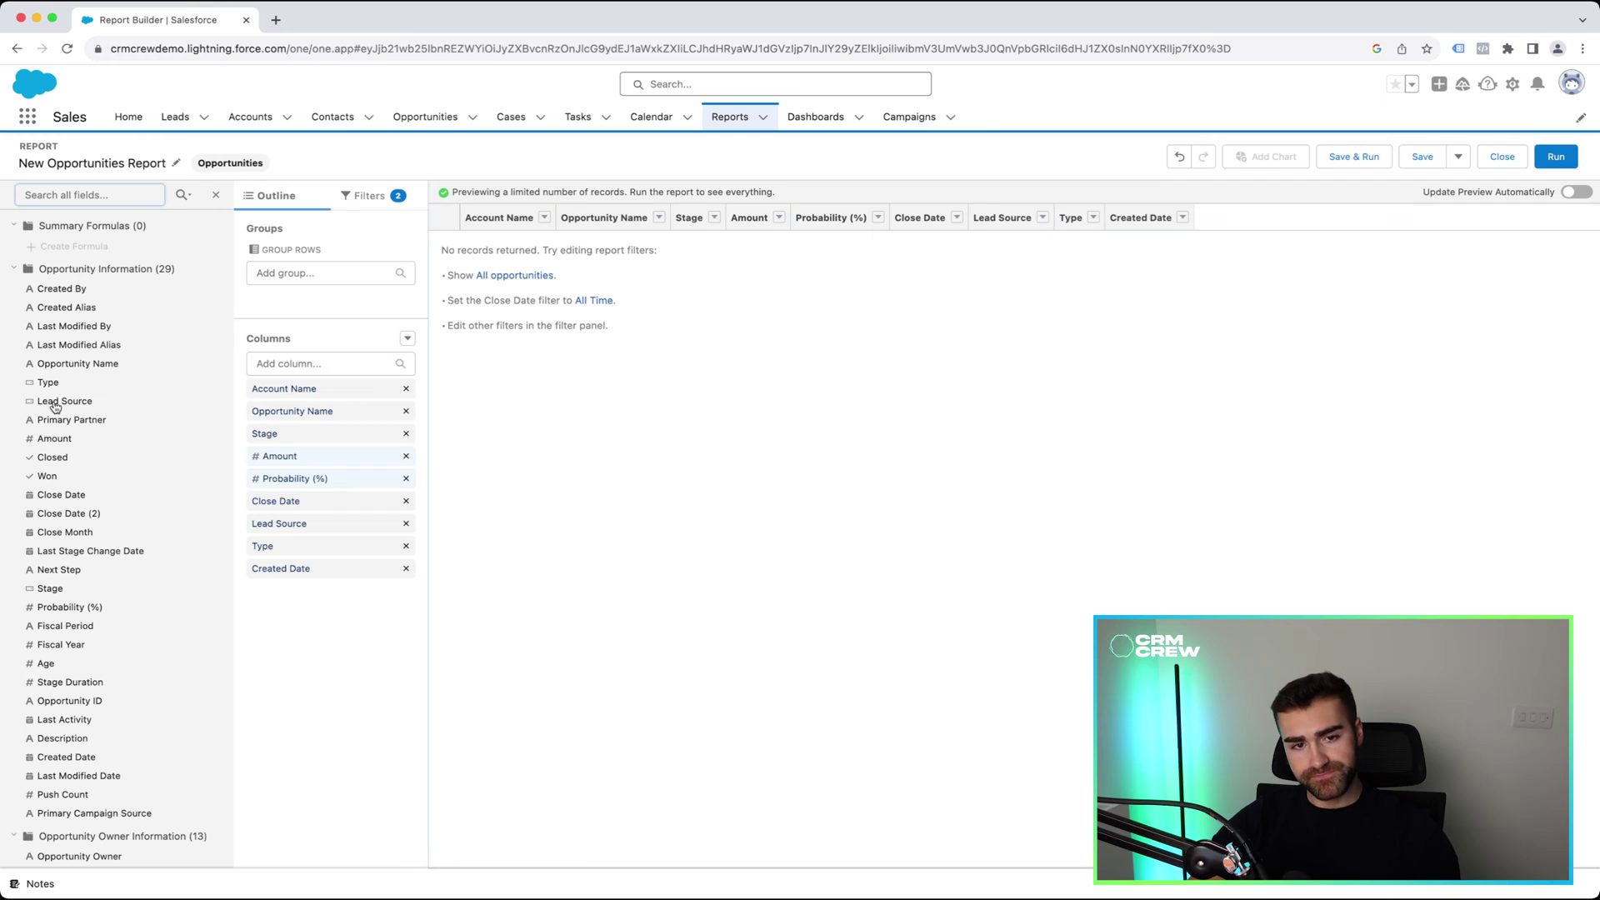
pyautogui.scroll(-8, 54, 402)
pyautogui.scroll(-2, 56, 410)
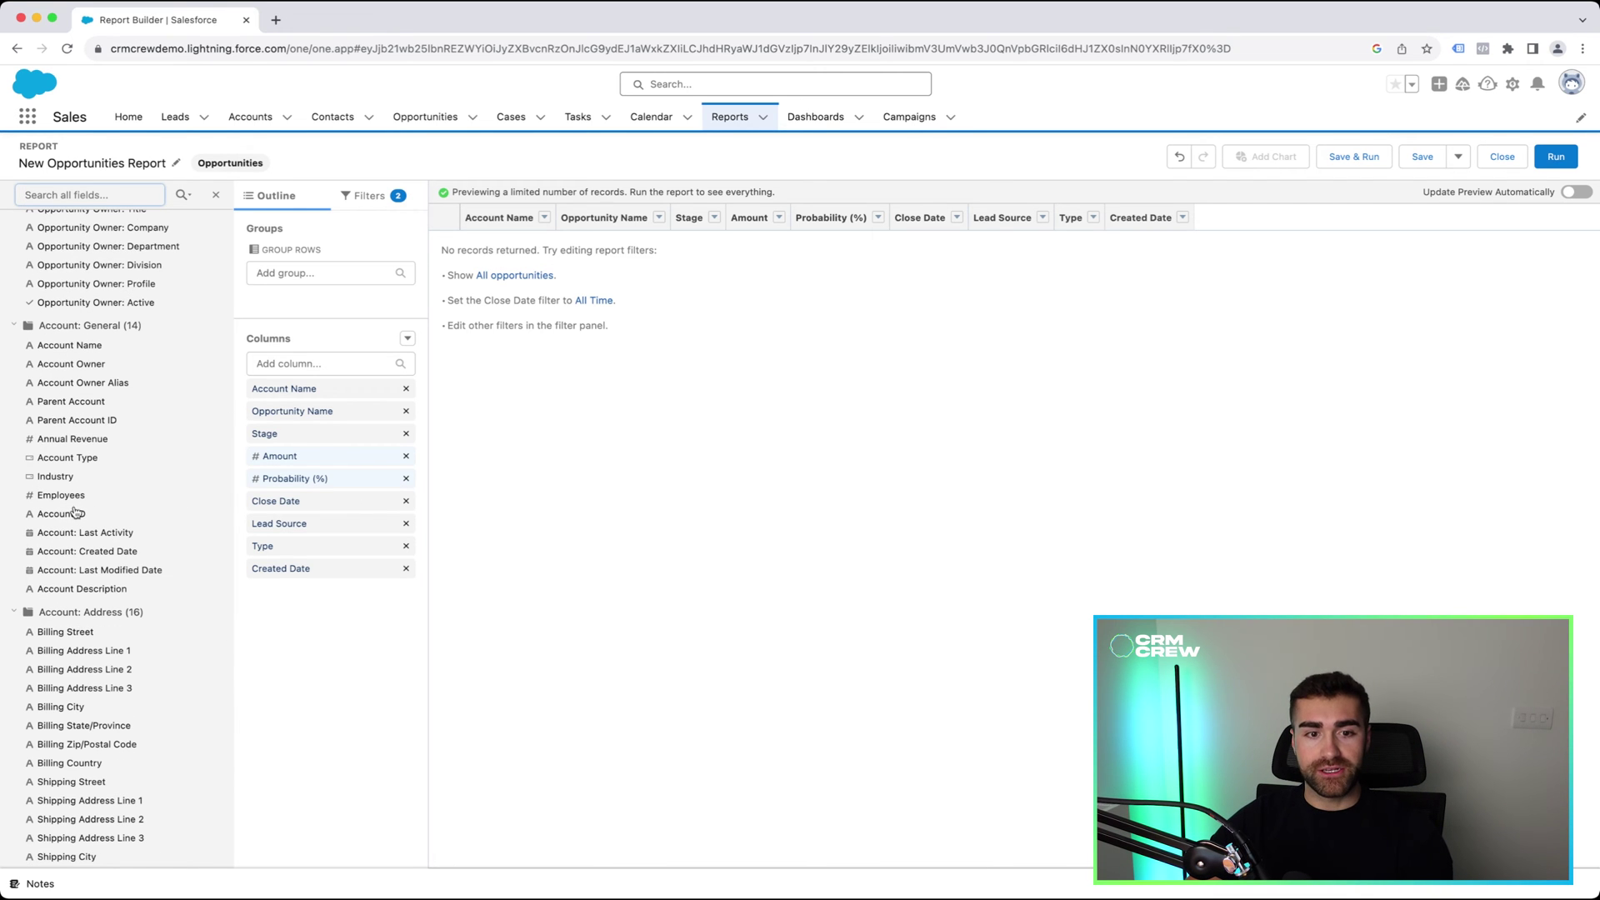
pyautogui.click(71, 501)
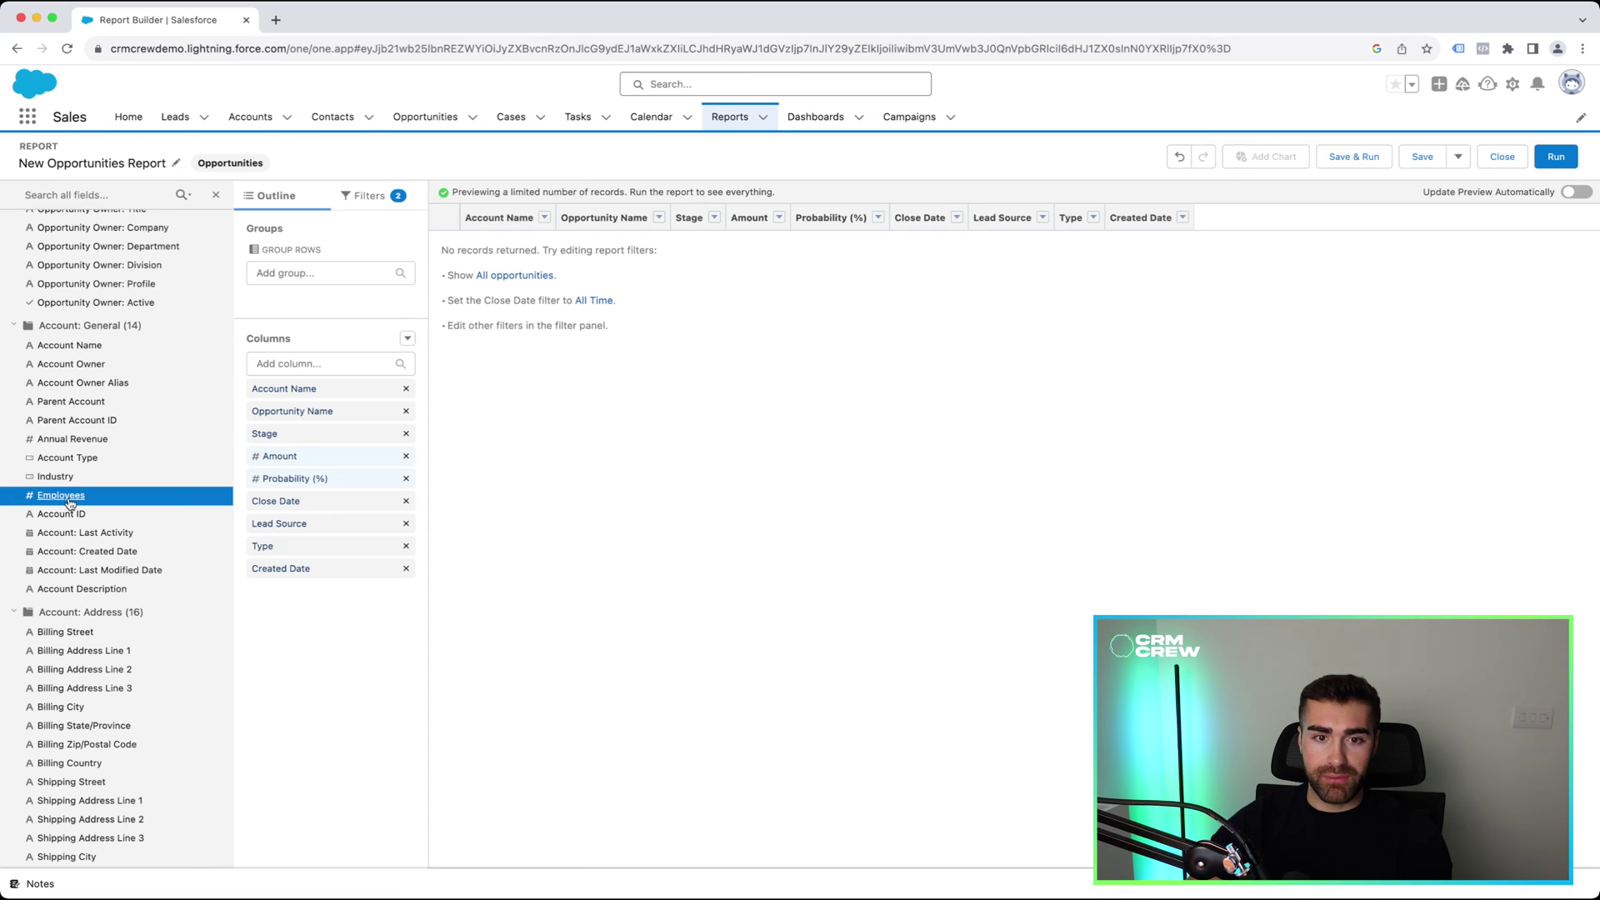
pyautogui.doubleClick(71, 501)
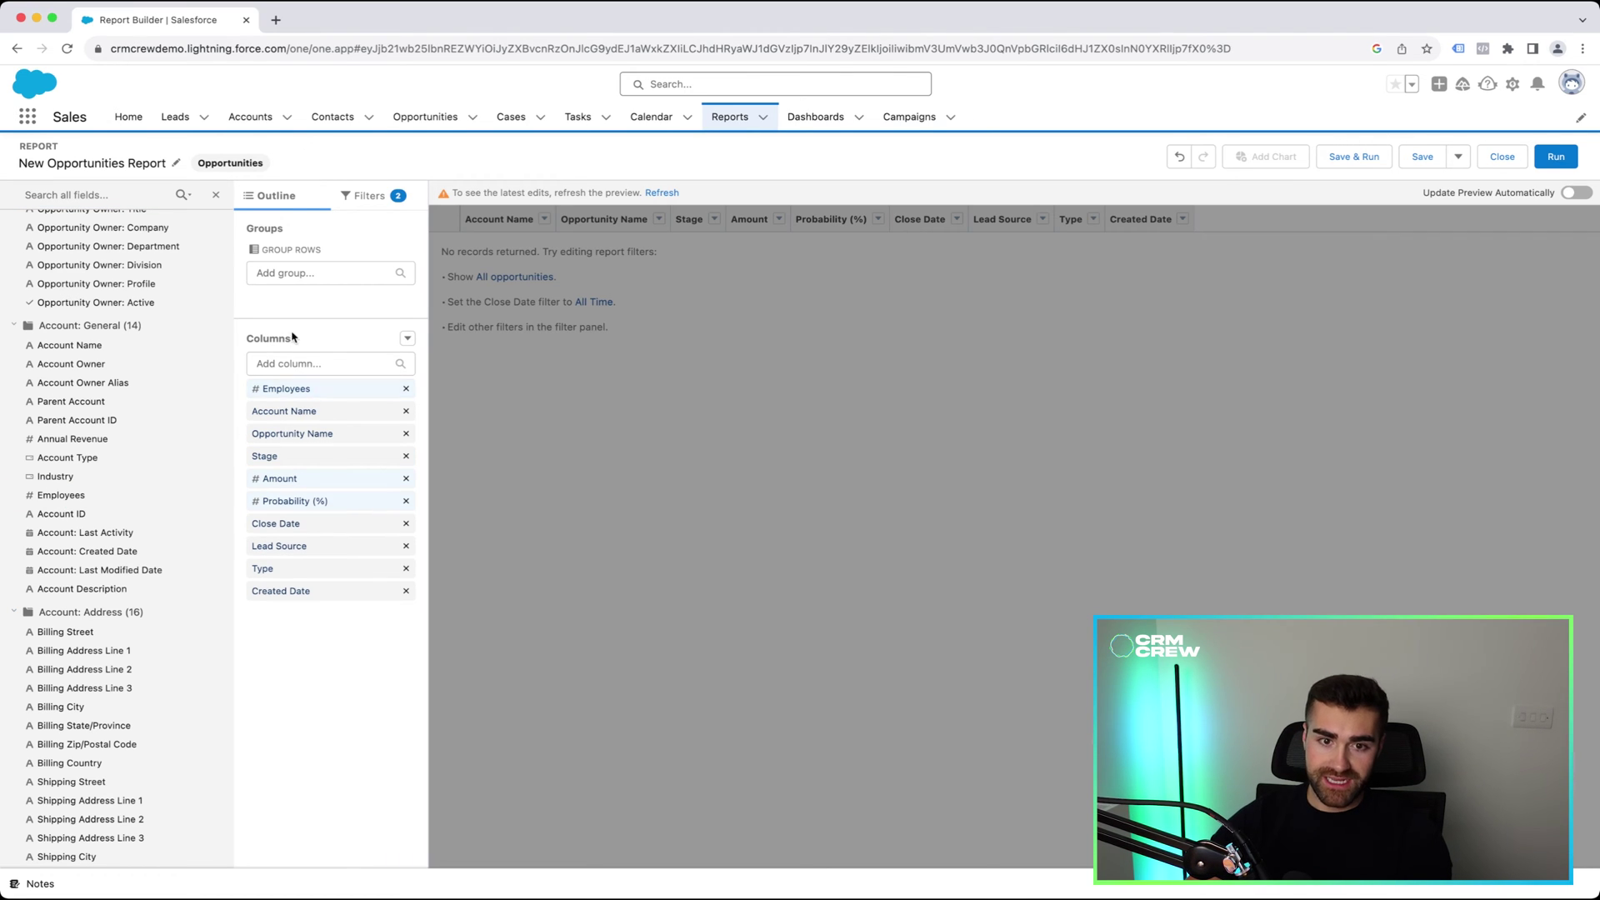
# Remove the Employees column from the report and turn automatic preview updates back on.
pyautogui.click(406, 389)
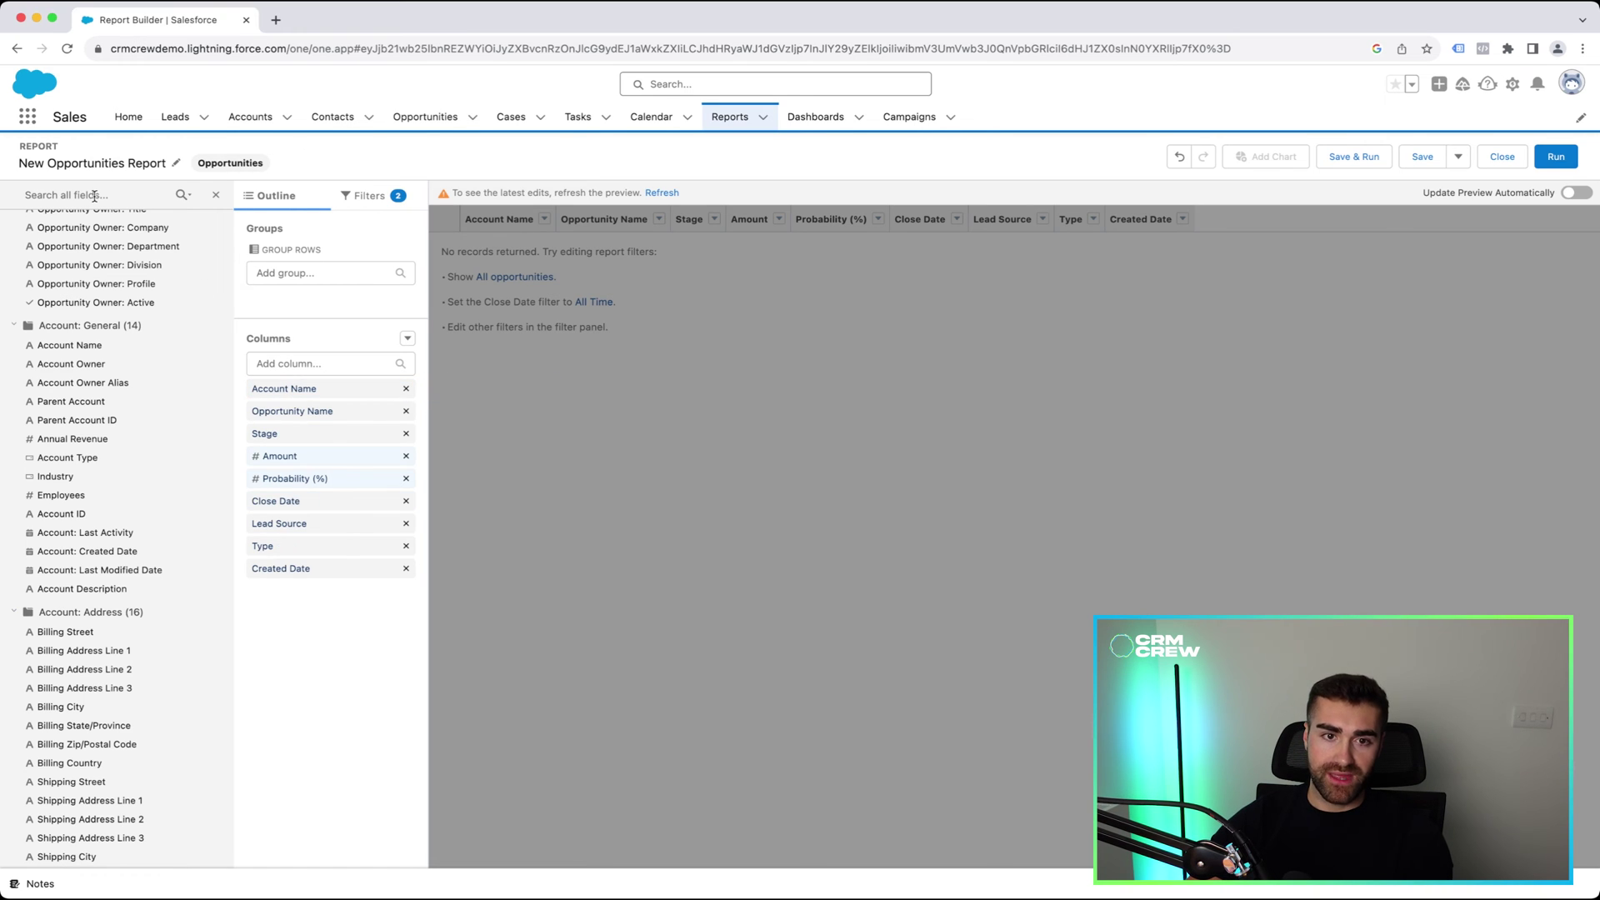
pyautogui.click(215, 195)
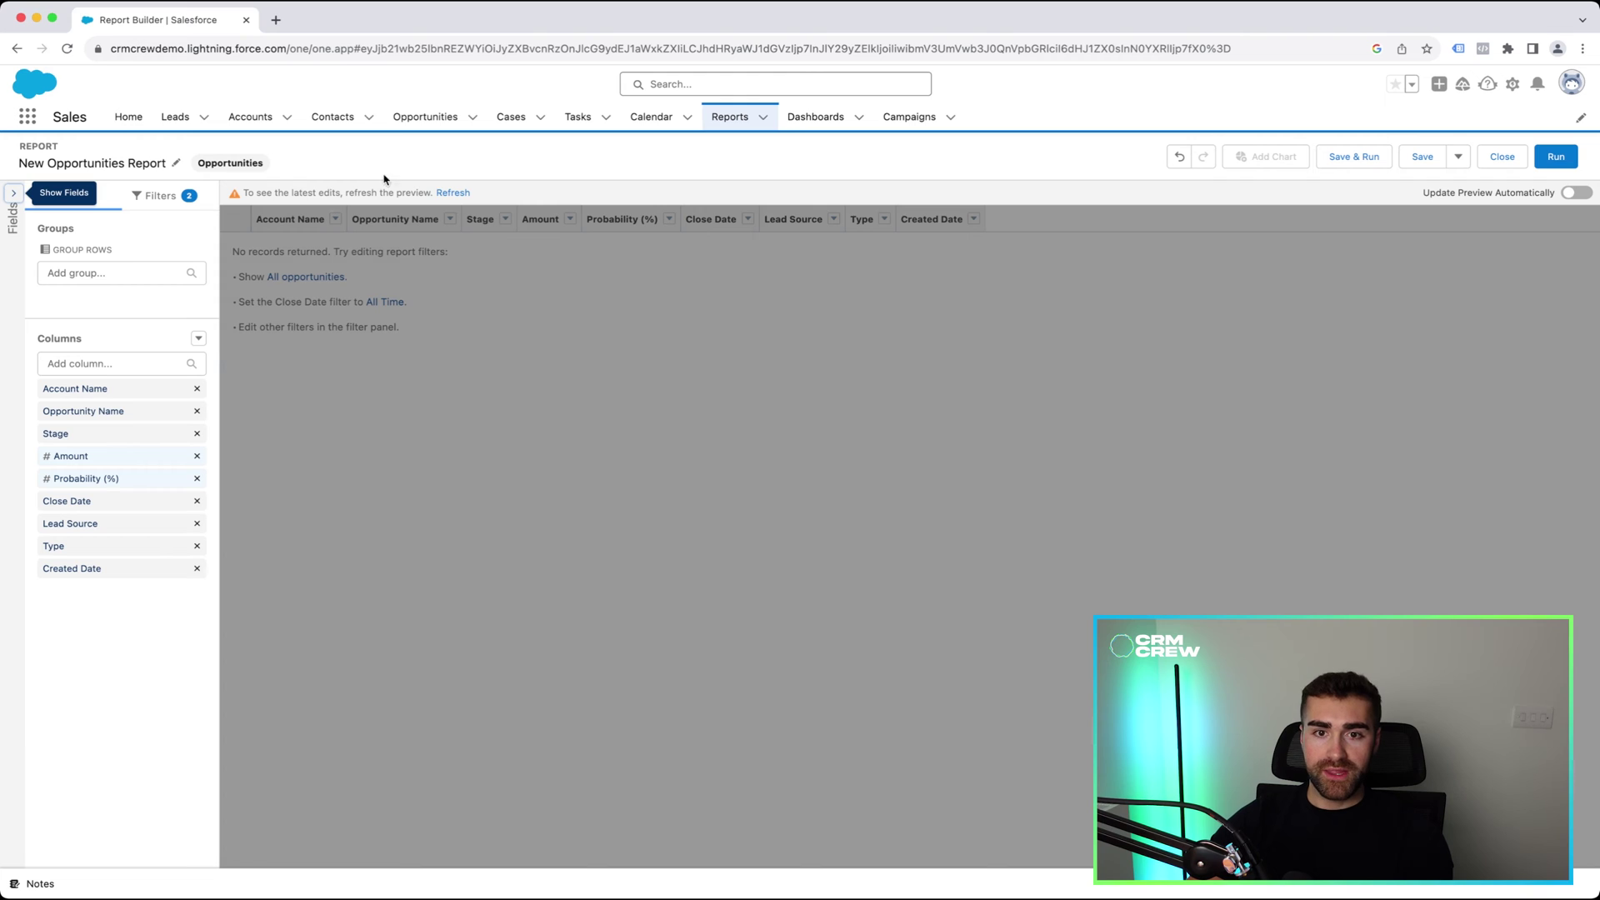
pyautogui.click(451, 193)
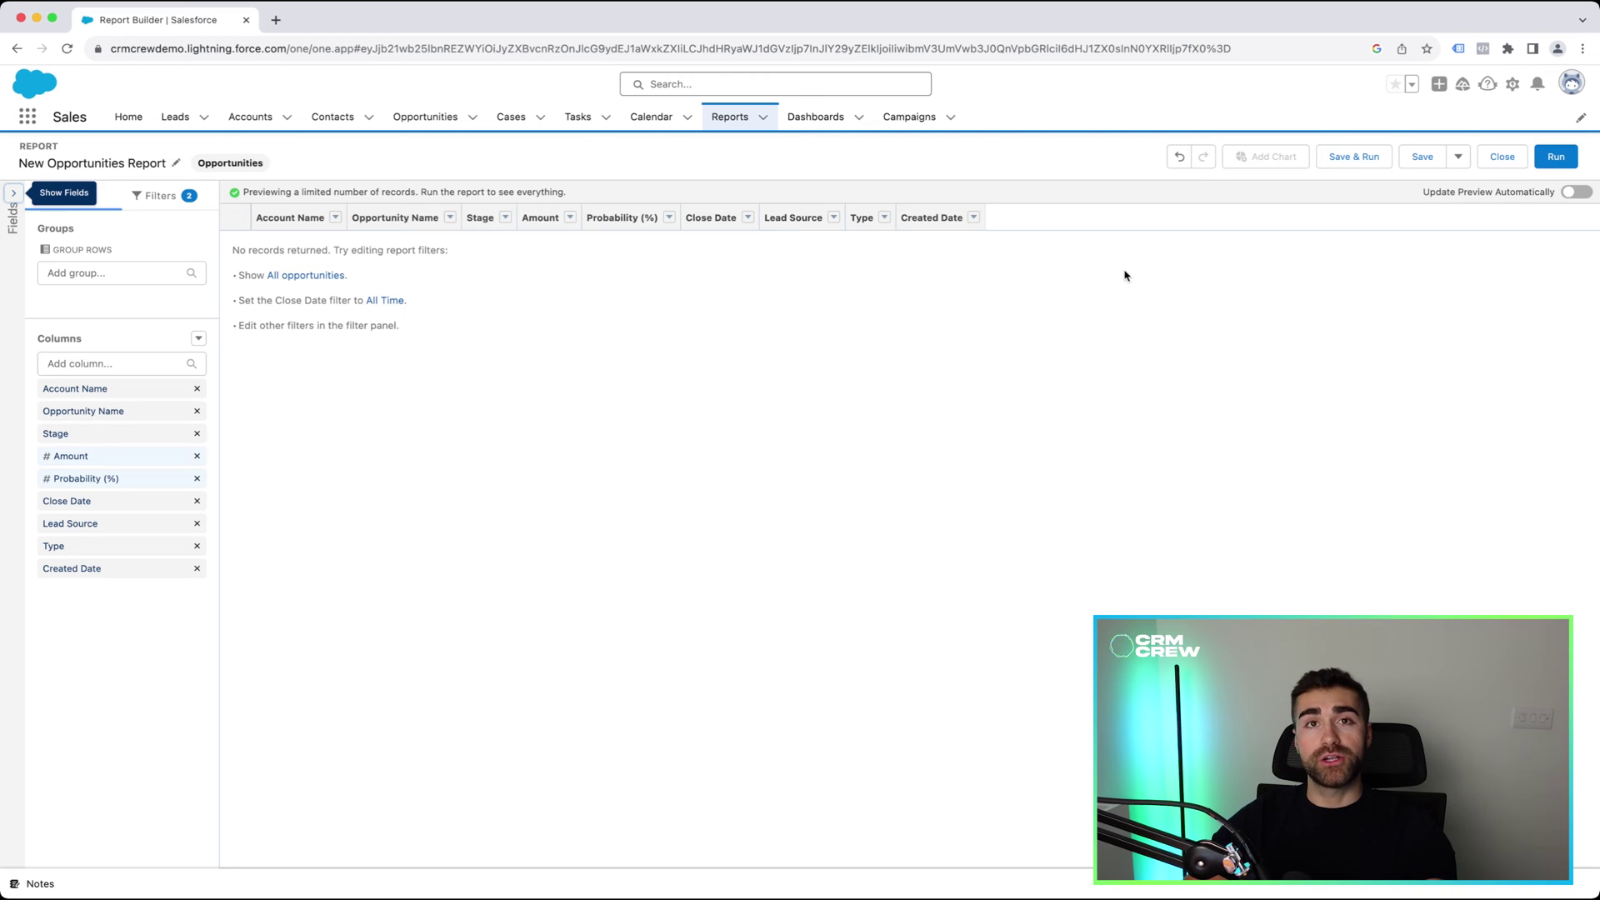
pyautogui.click(1578, 197)
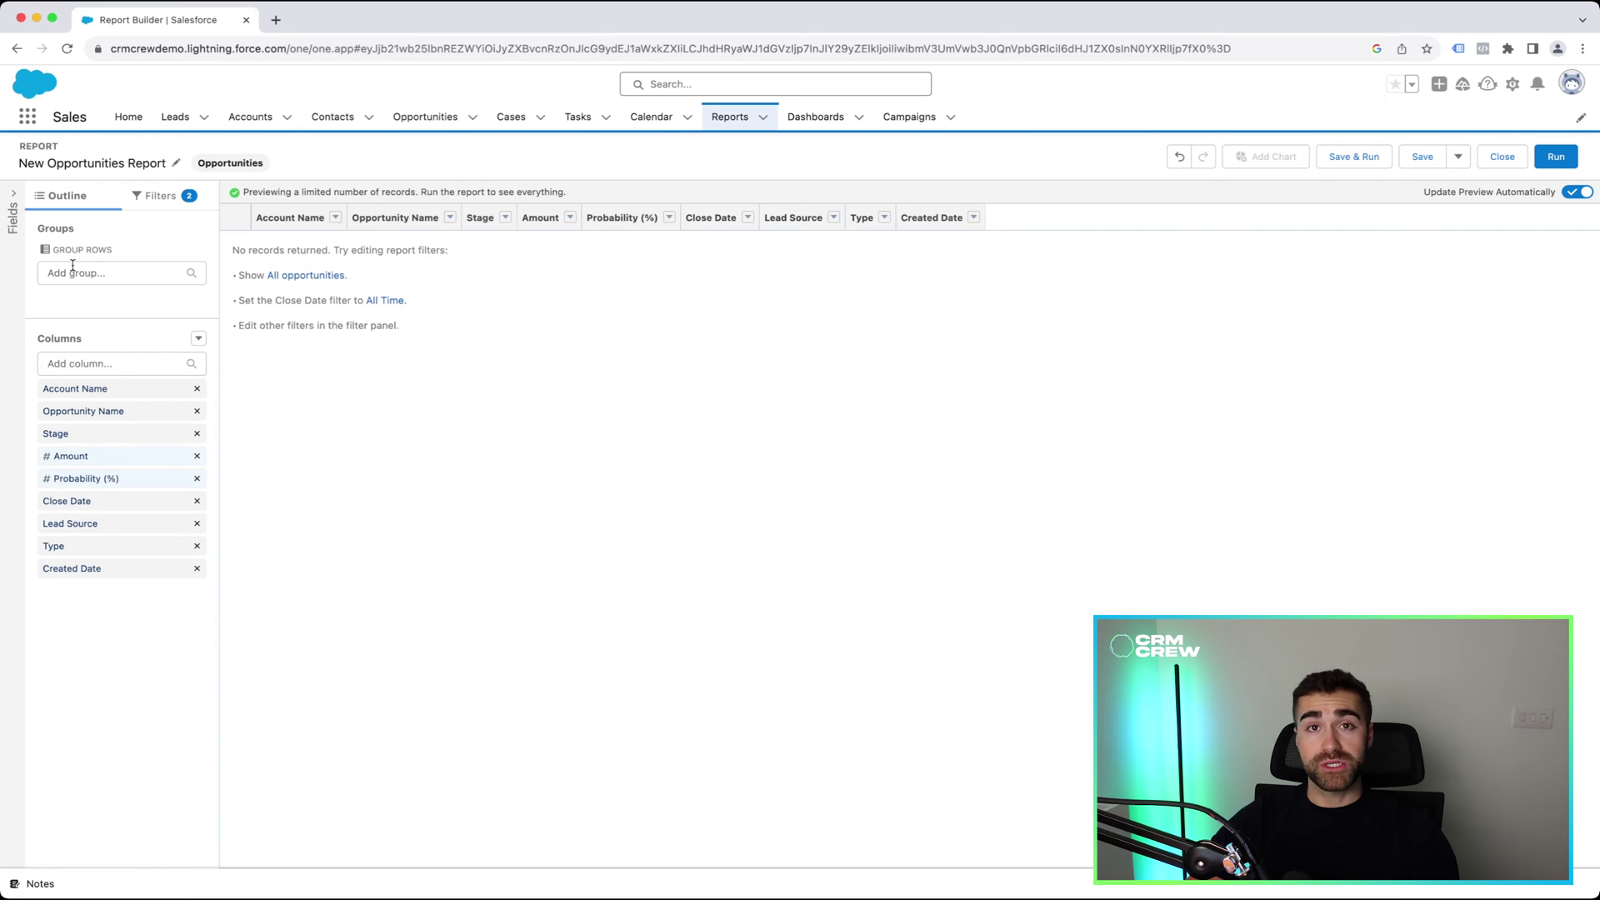
# Set the report's Show Me filter to All opportunities and apply it.
pyautogui.click(154, 197)
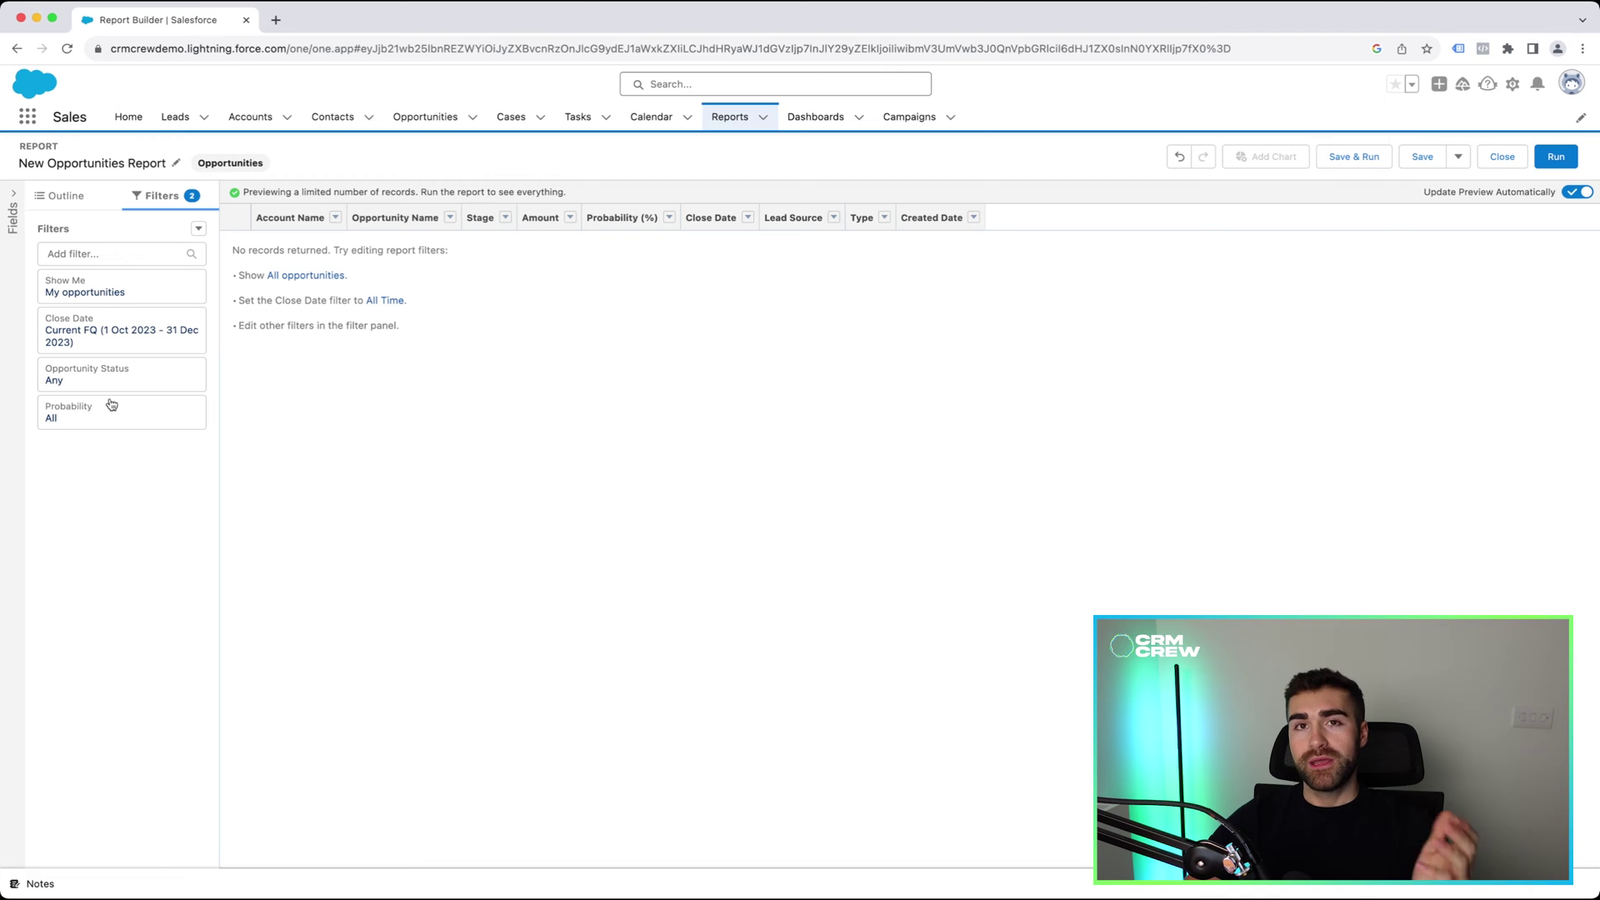
pyautogui.click(121, 288)
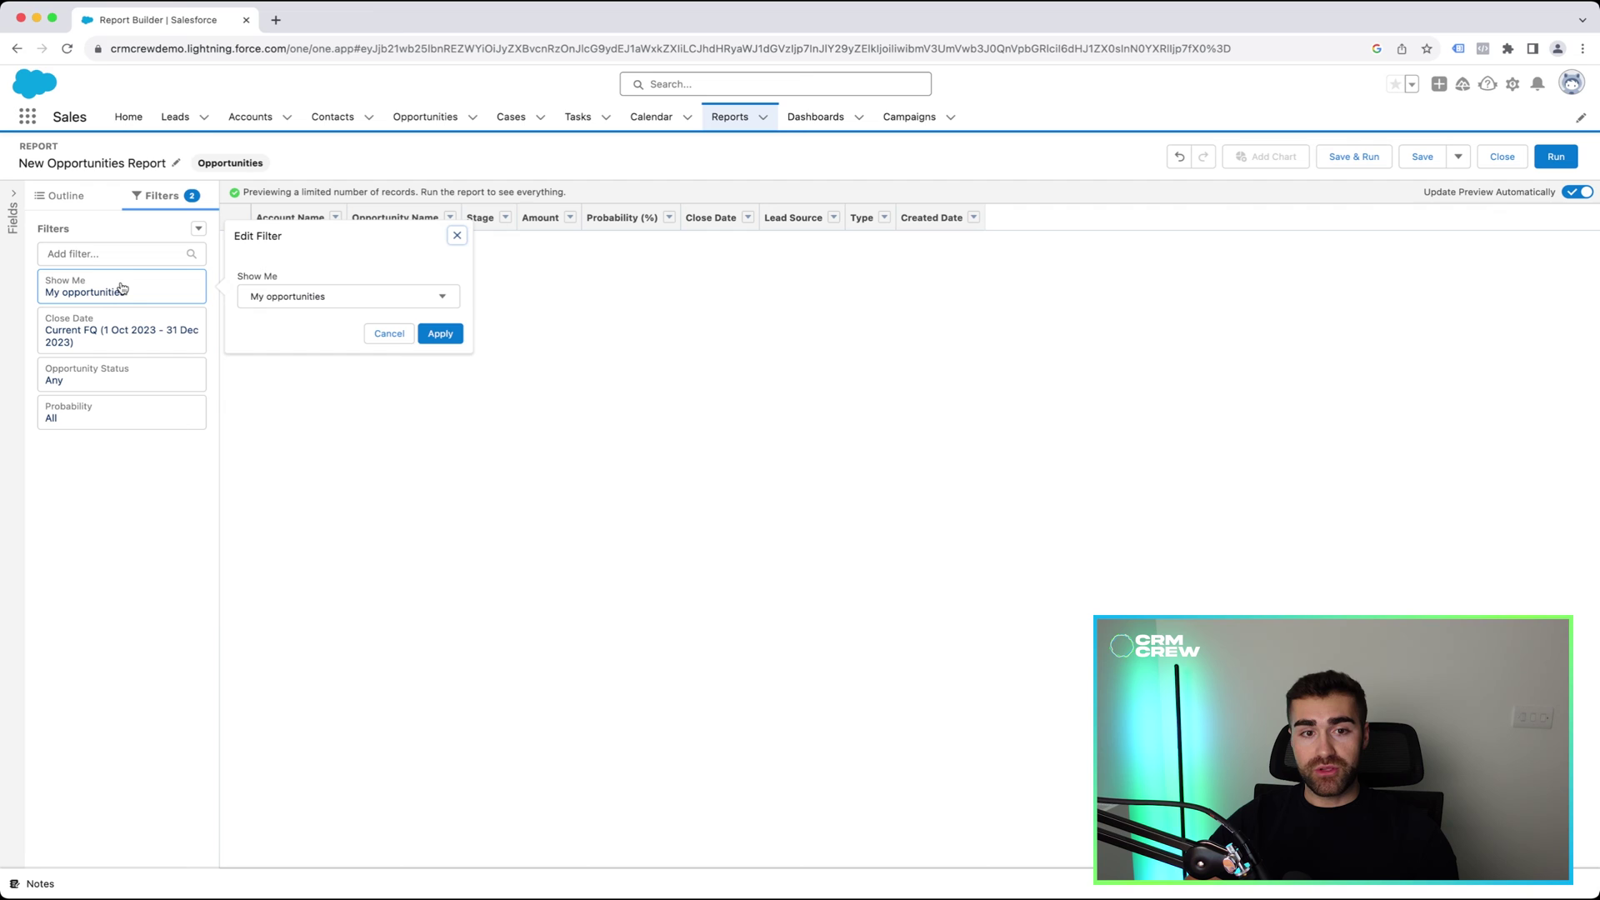
pyautogui.click(300, 306)
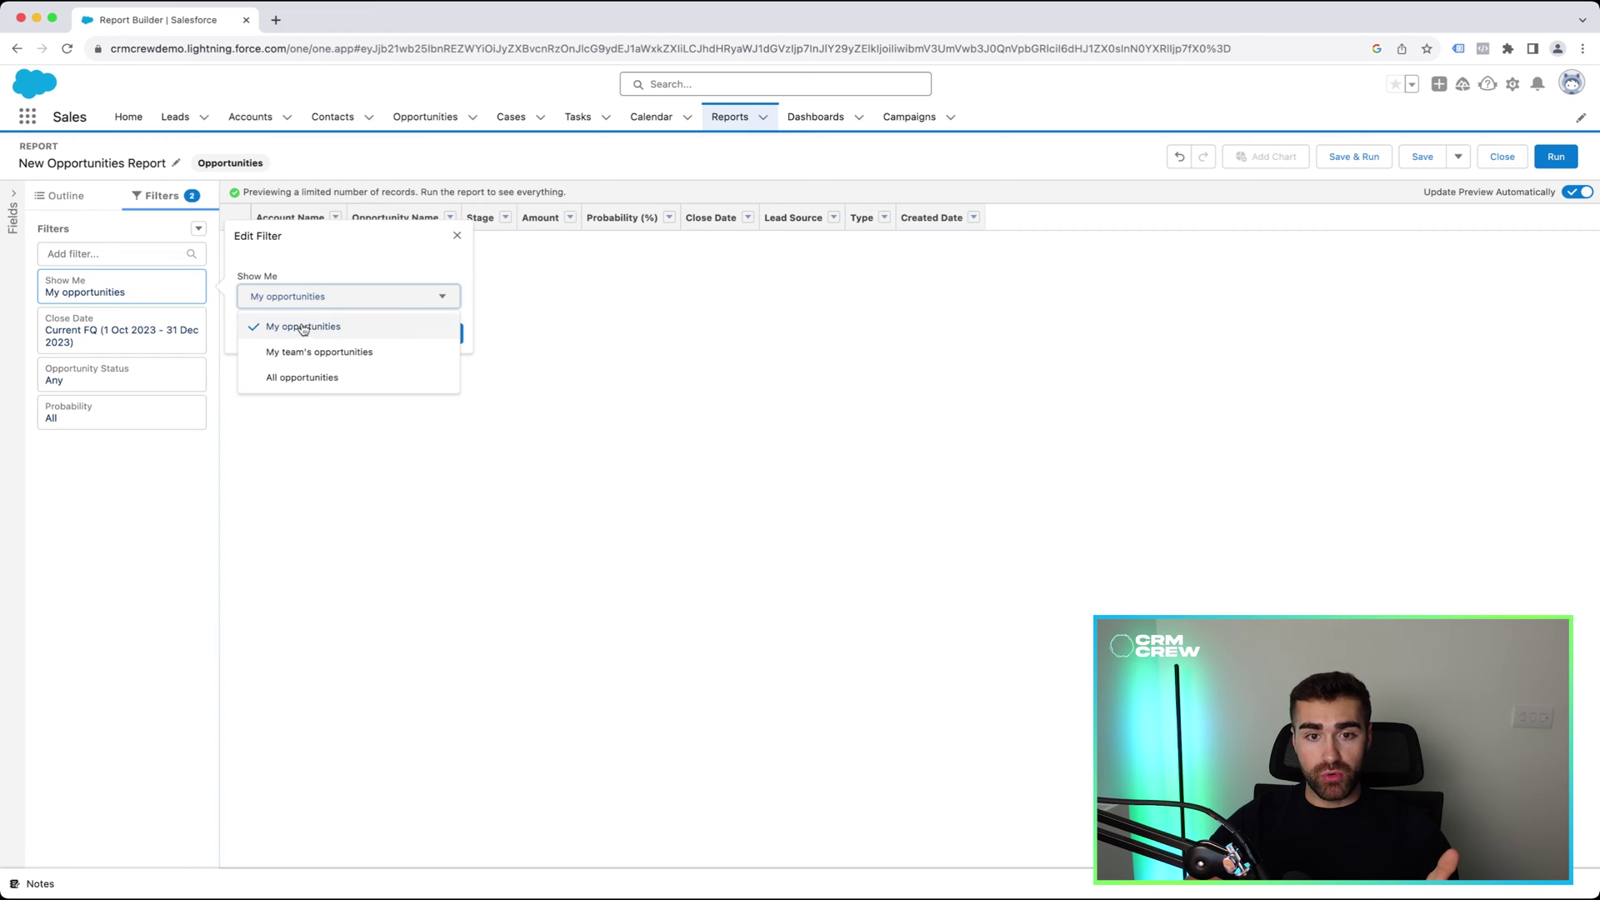
pyautogui.click(291, 378)
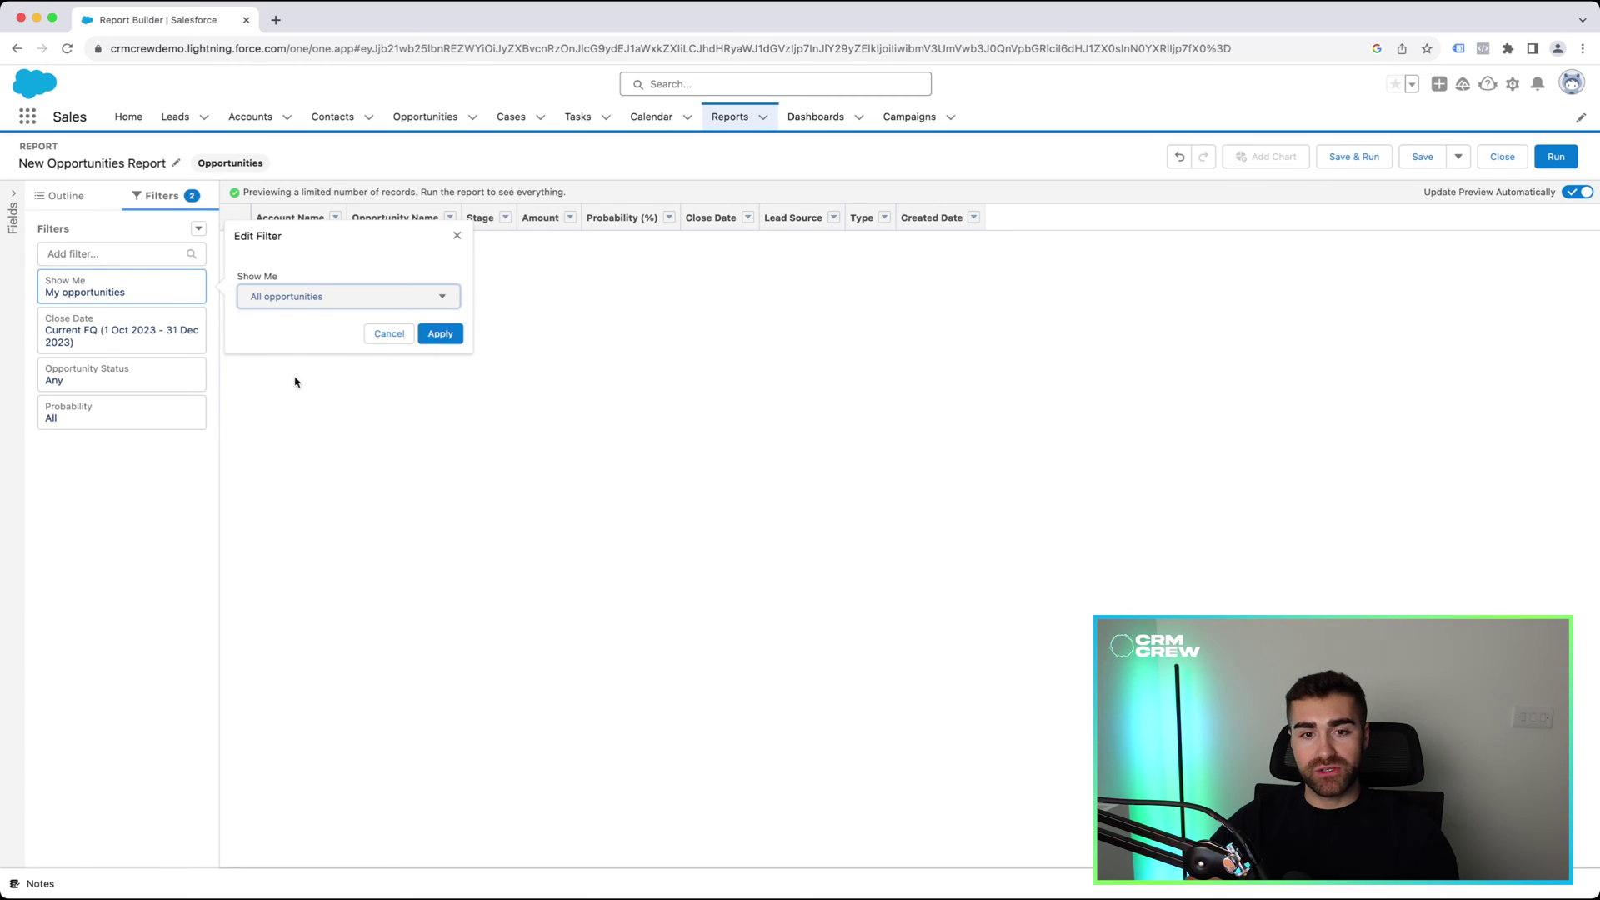
pyautogui.click(450, 334)
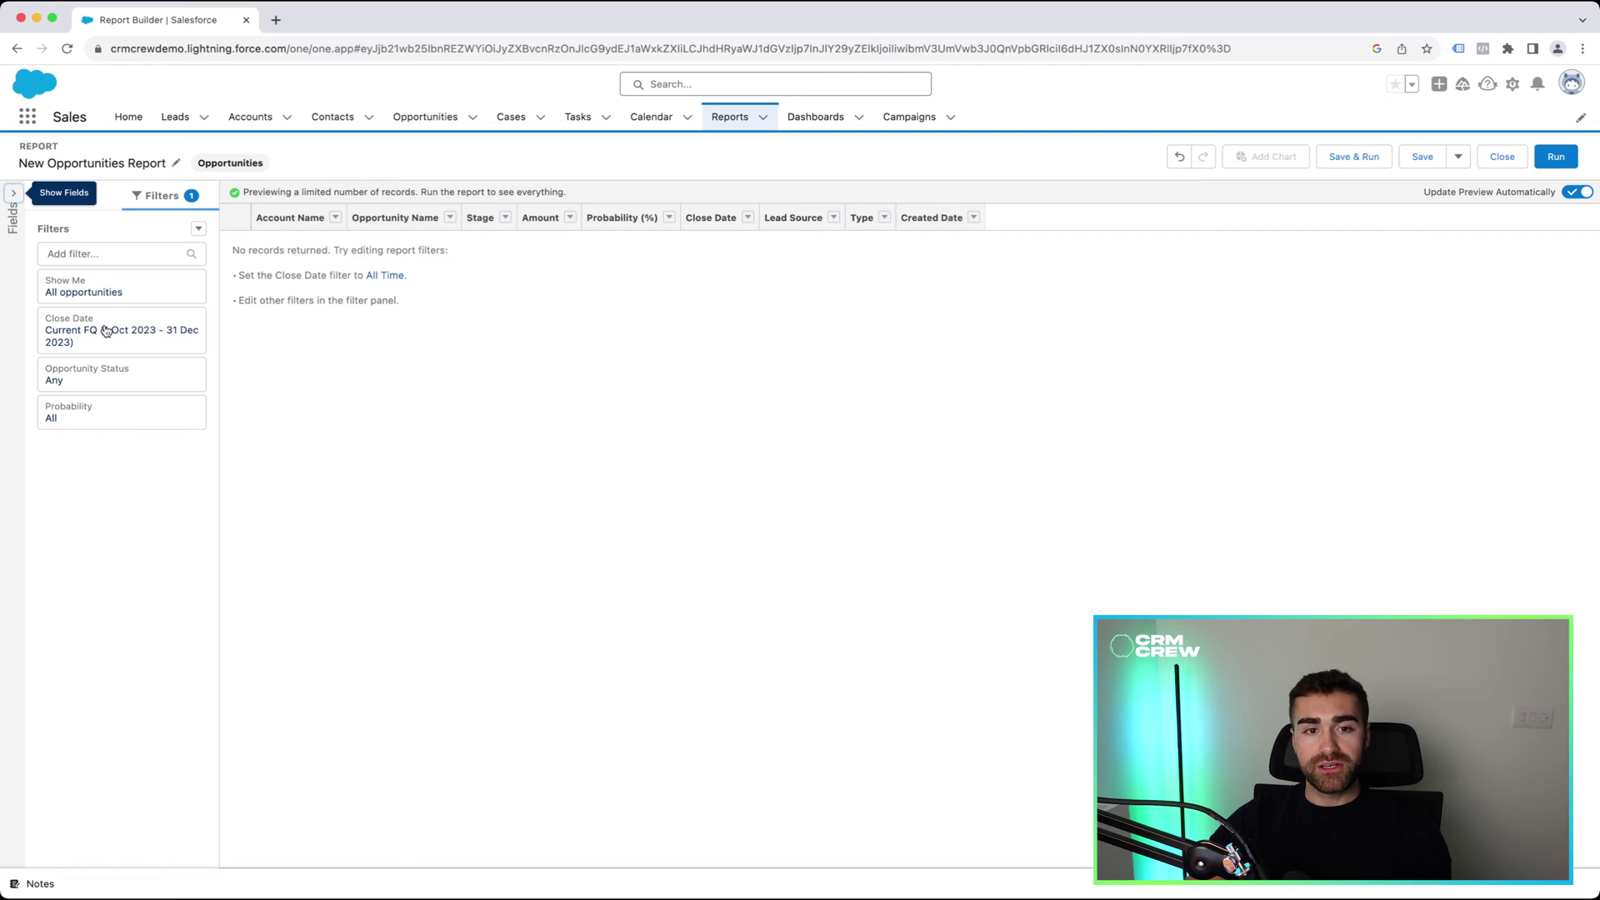
# Base the report's date filter on Created Date instead of Close Date.
pyautogui.click(95, 326)
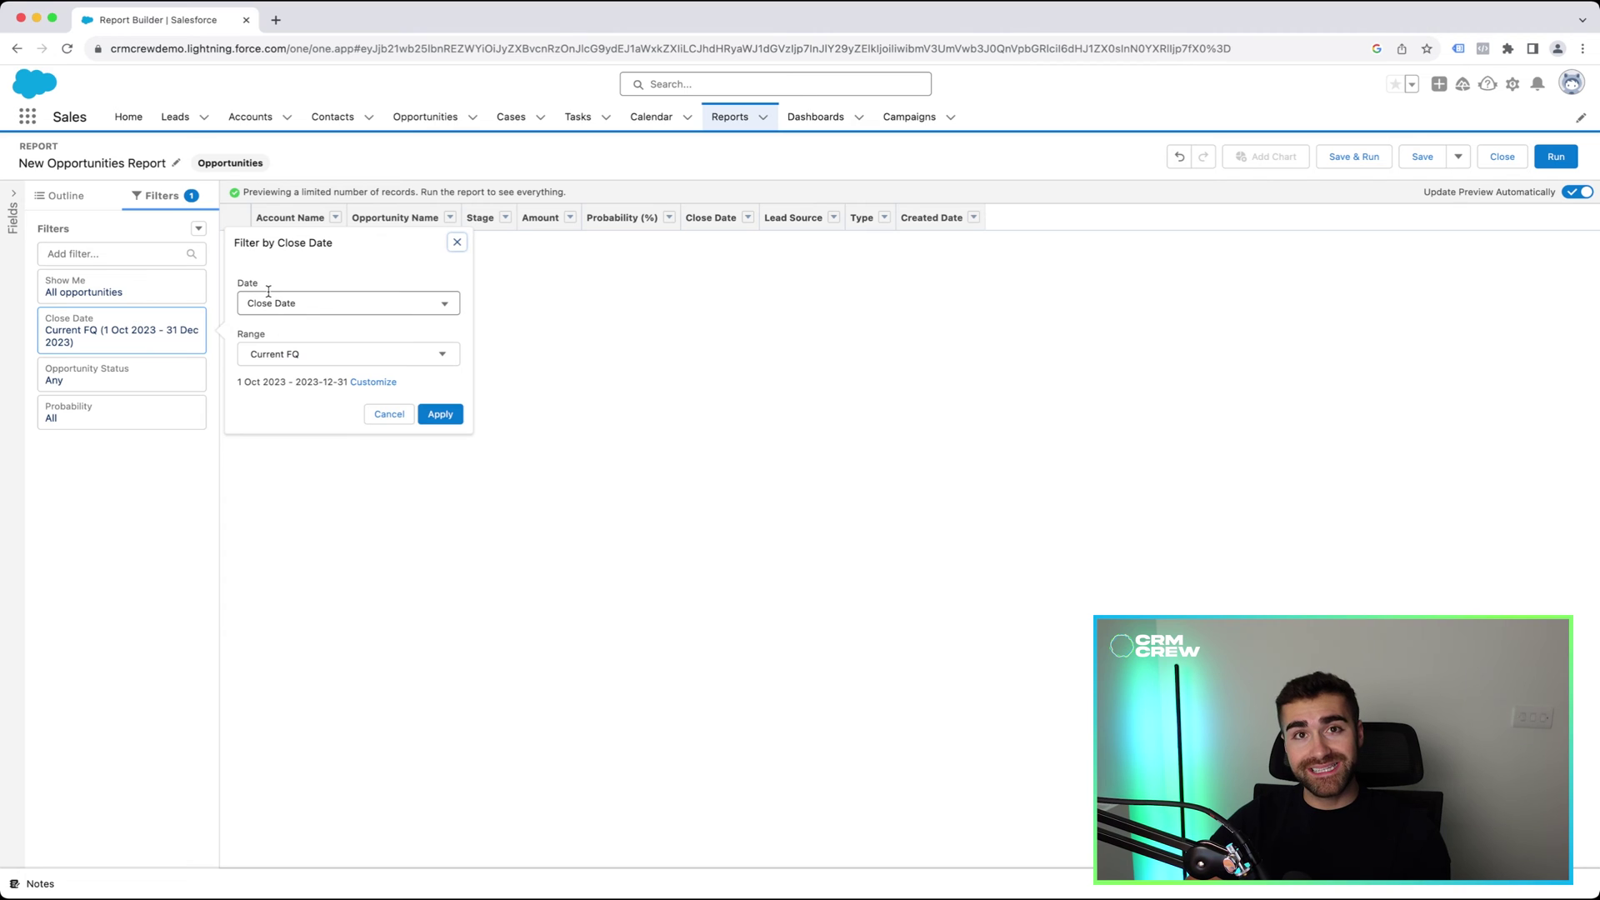
pyautogui.click(277, 354)
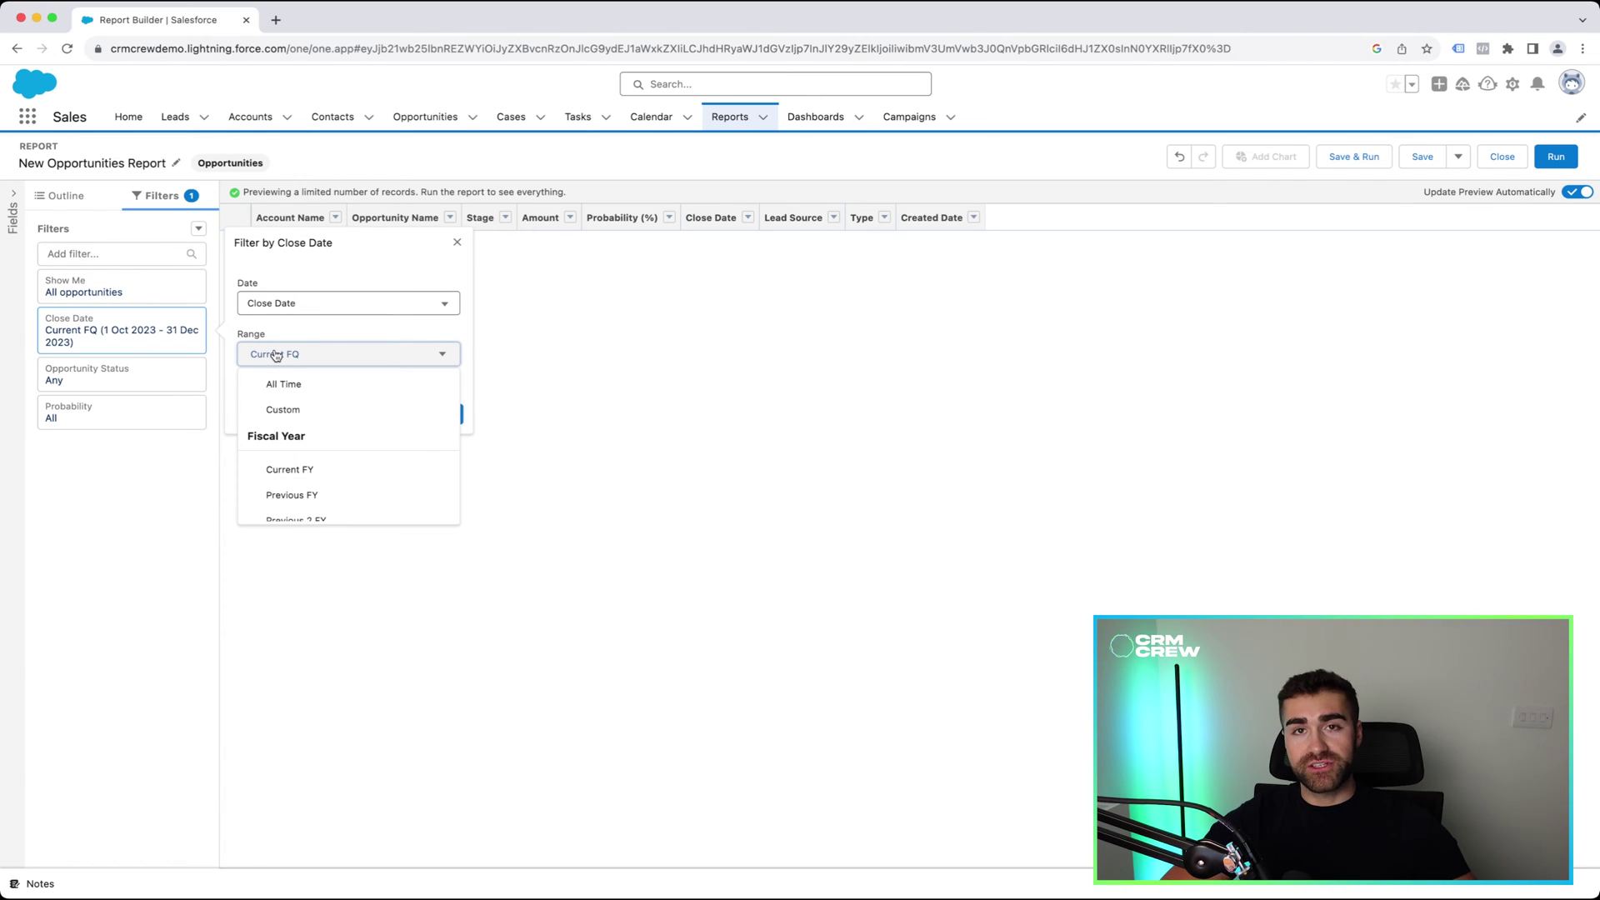
pyautogui.click(269, 304)
pyautogui.scroll(-1, 311, 433)
pyautogui.click(307, 441)
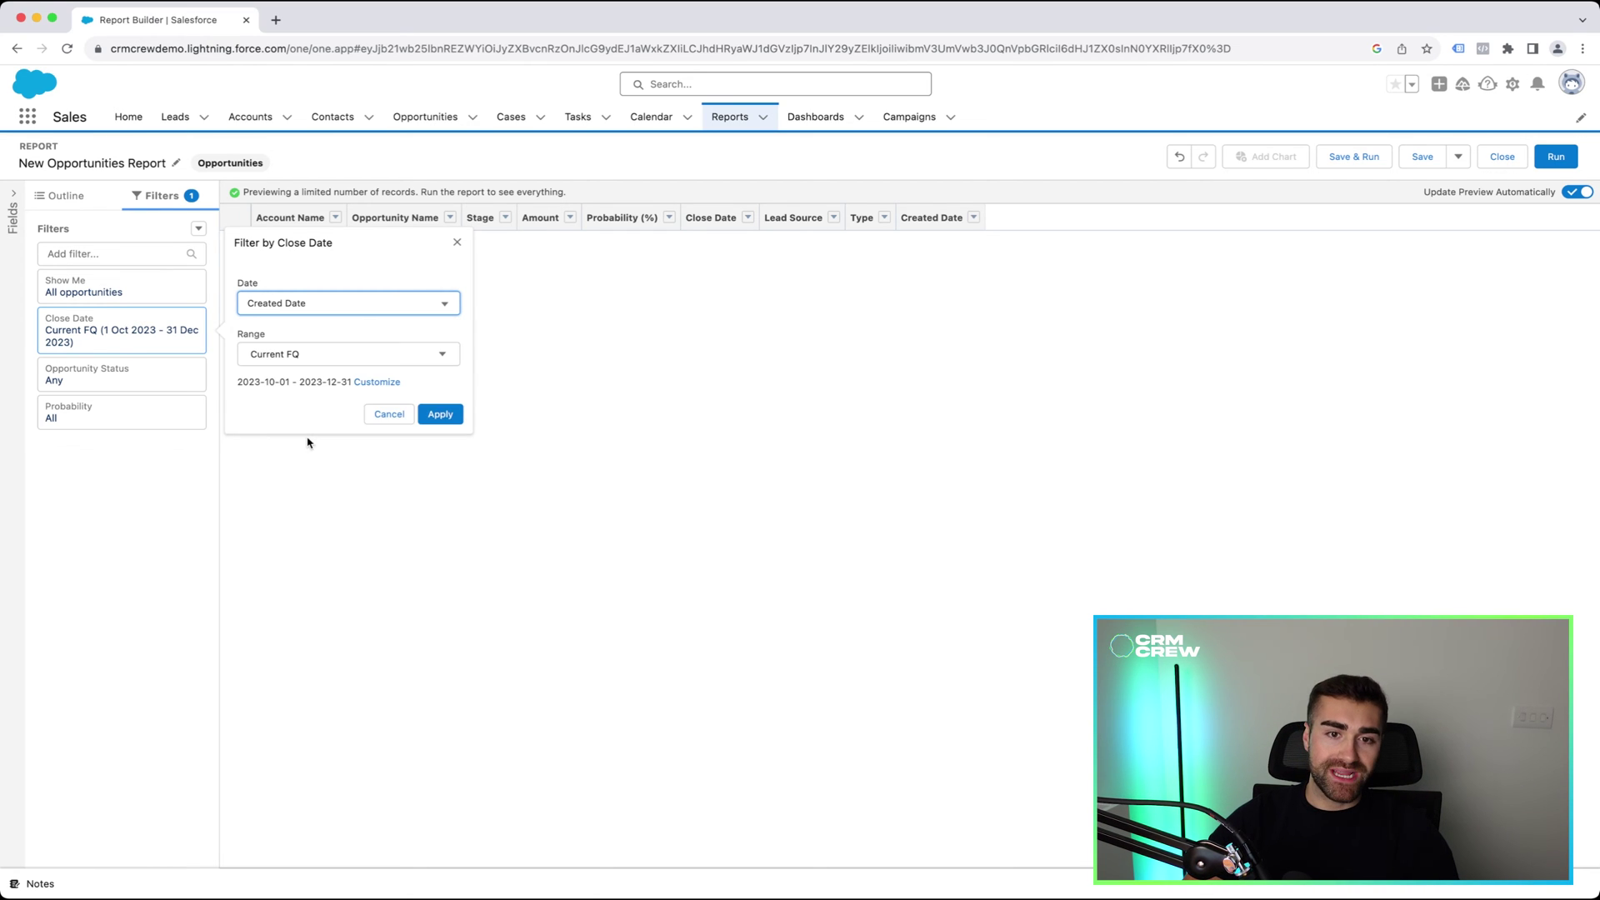
# Set the Created Date filter's range to All Time and apply it.
pyautogui.click(295, 357)
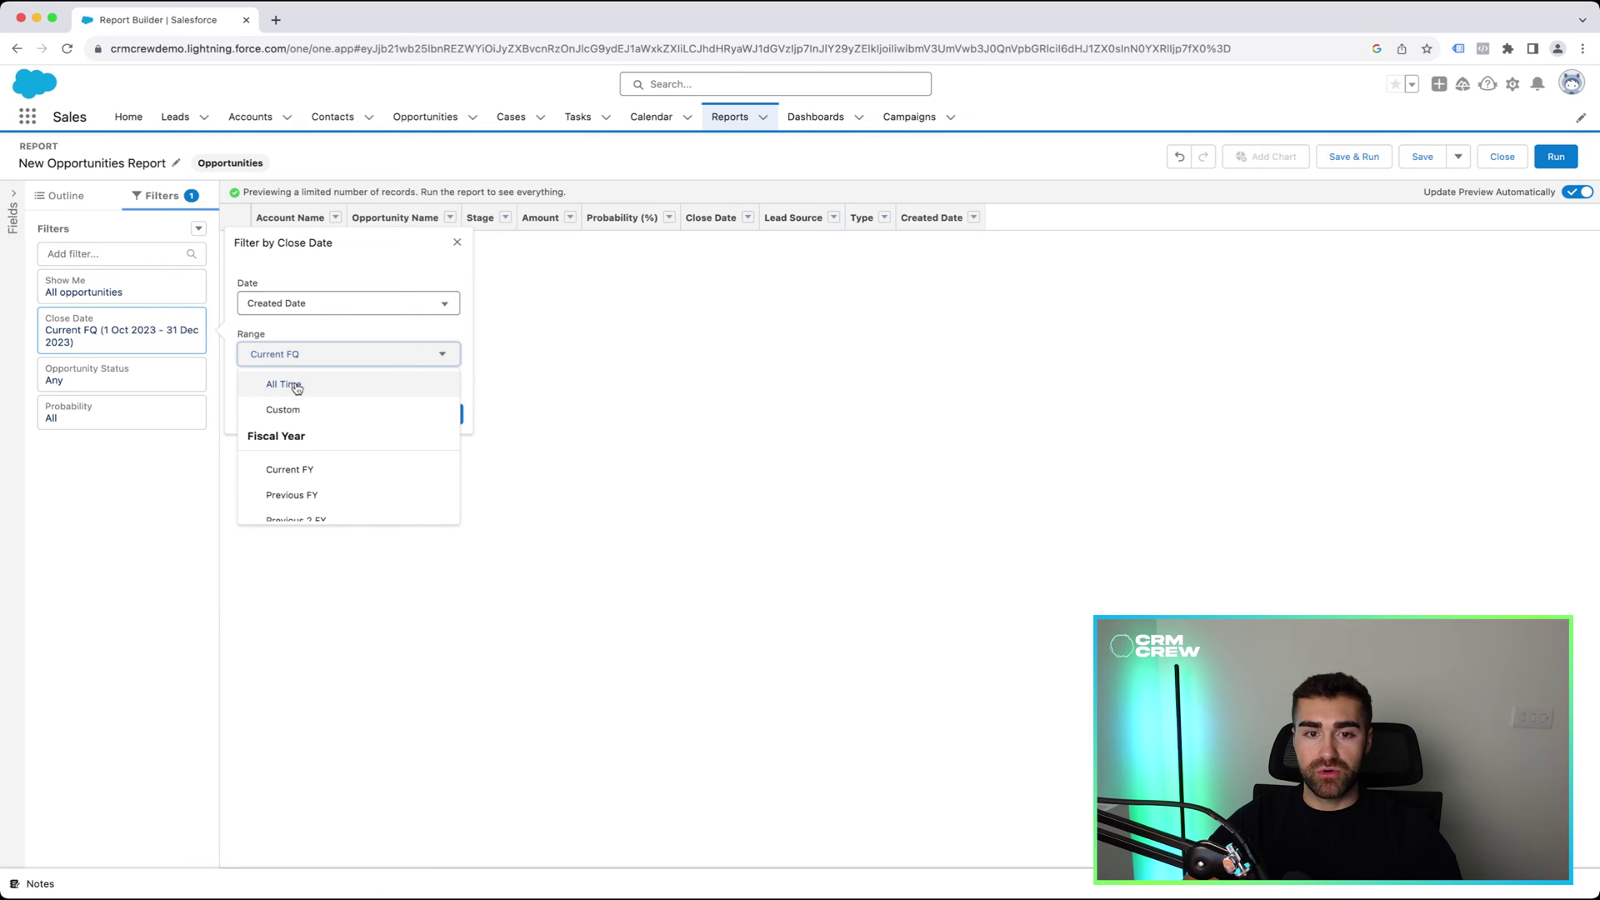
pyautogui.scroll(-3, 292, 410)
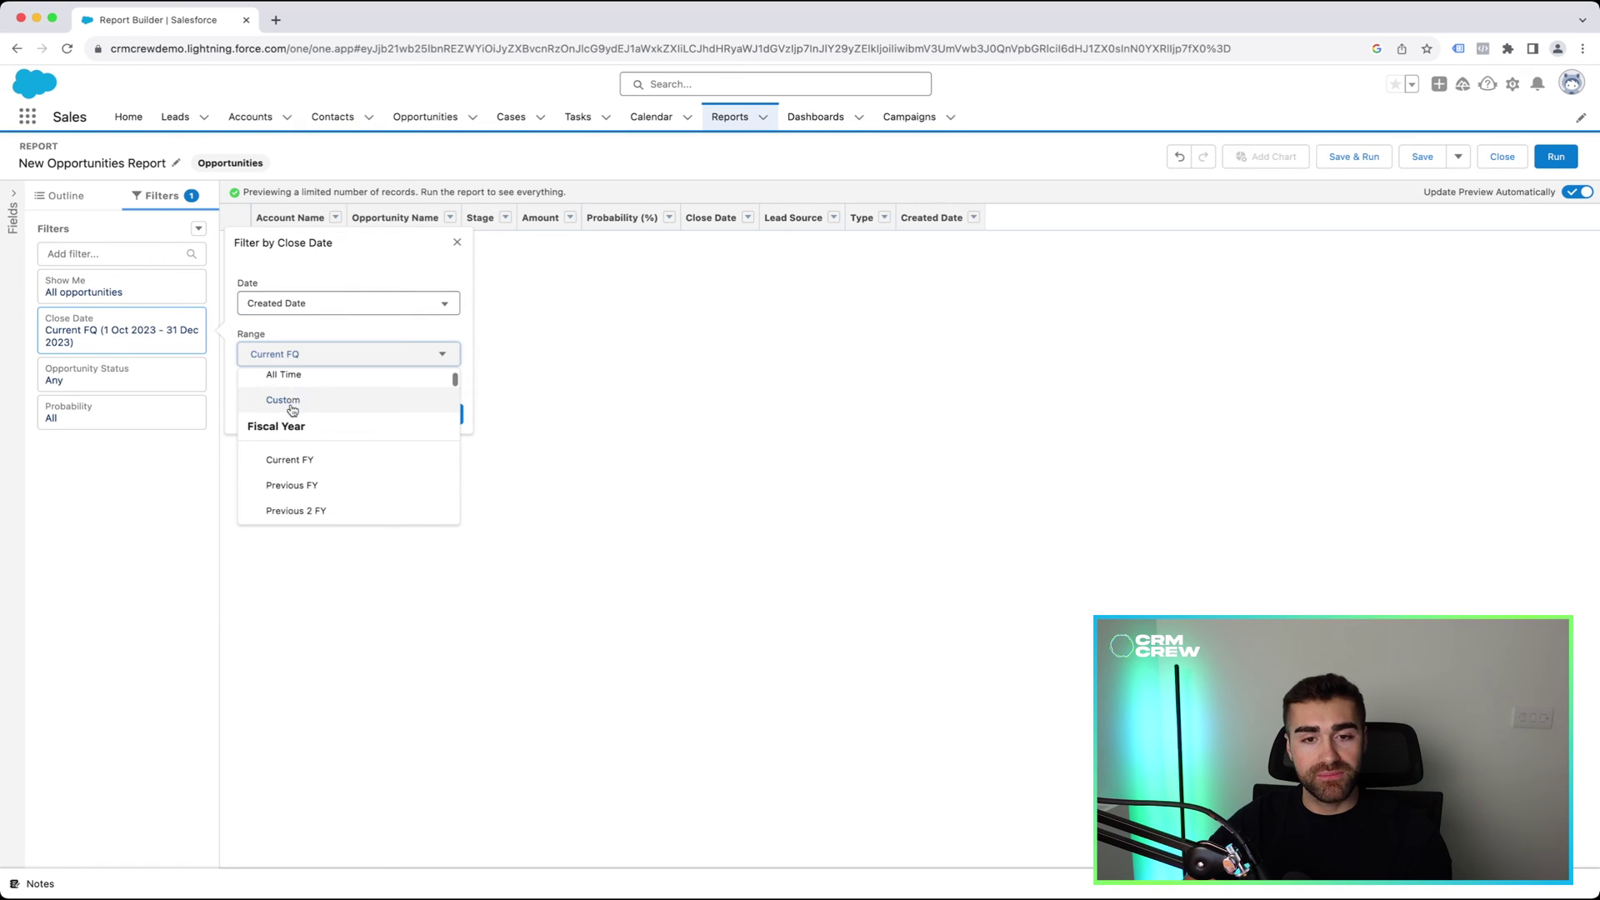
pyautogui.scroll(-5, 308, 432)
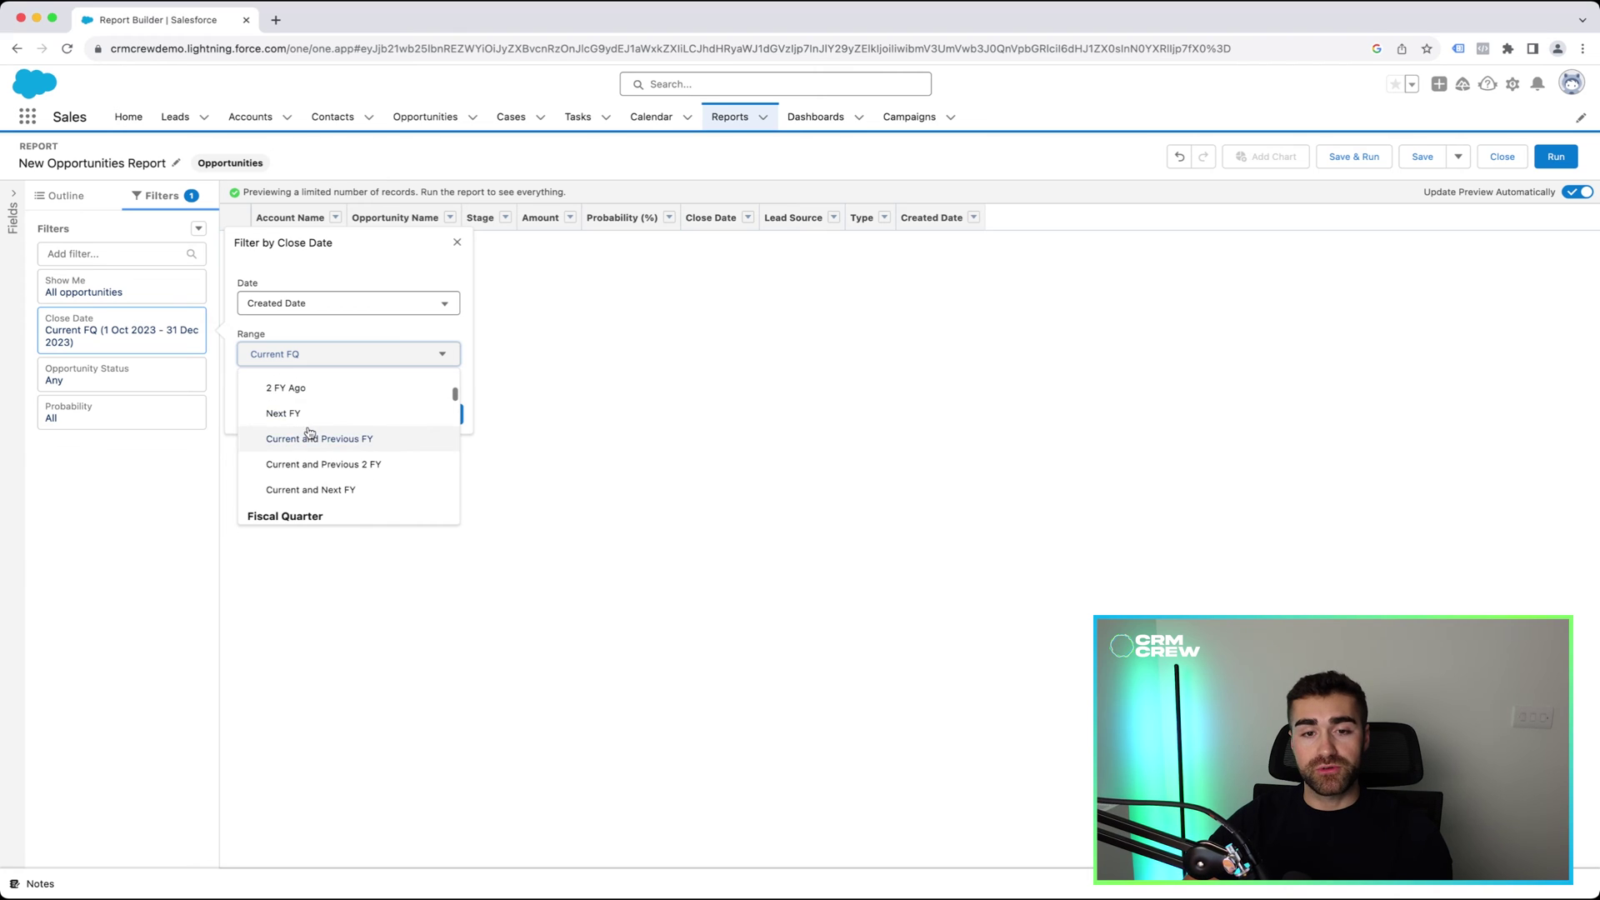
pyautogui.scroll(8, 311, 434)
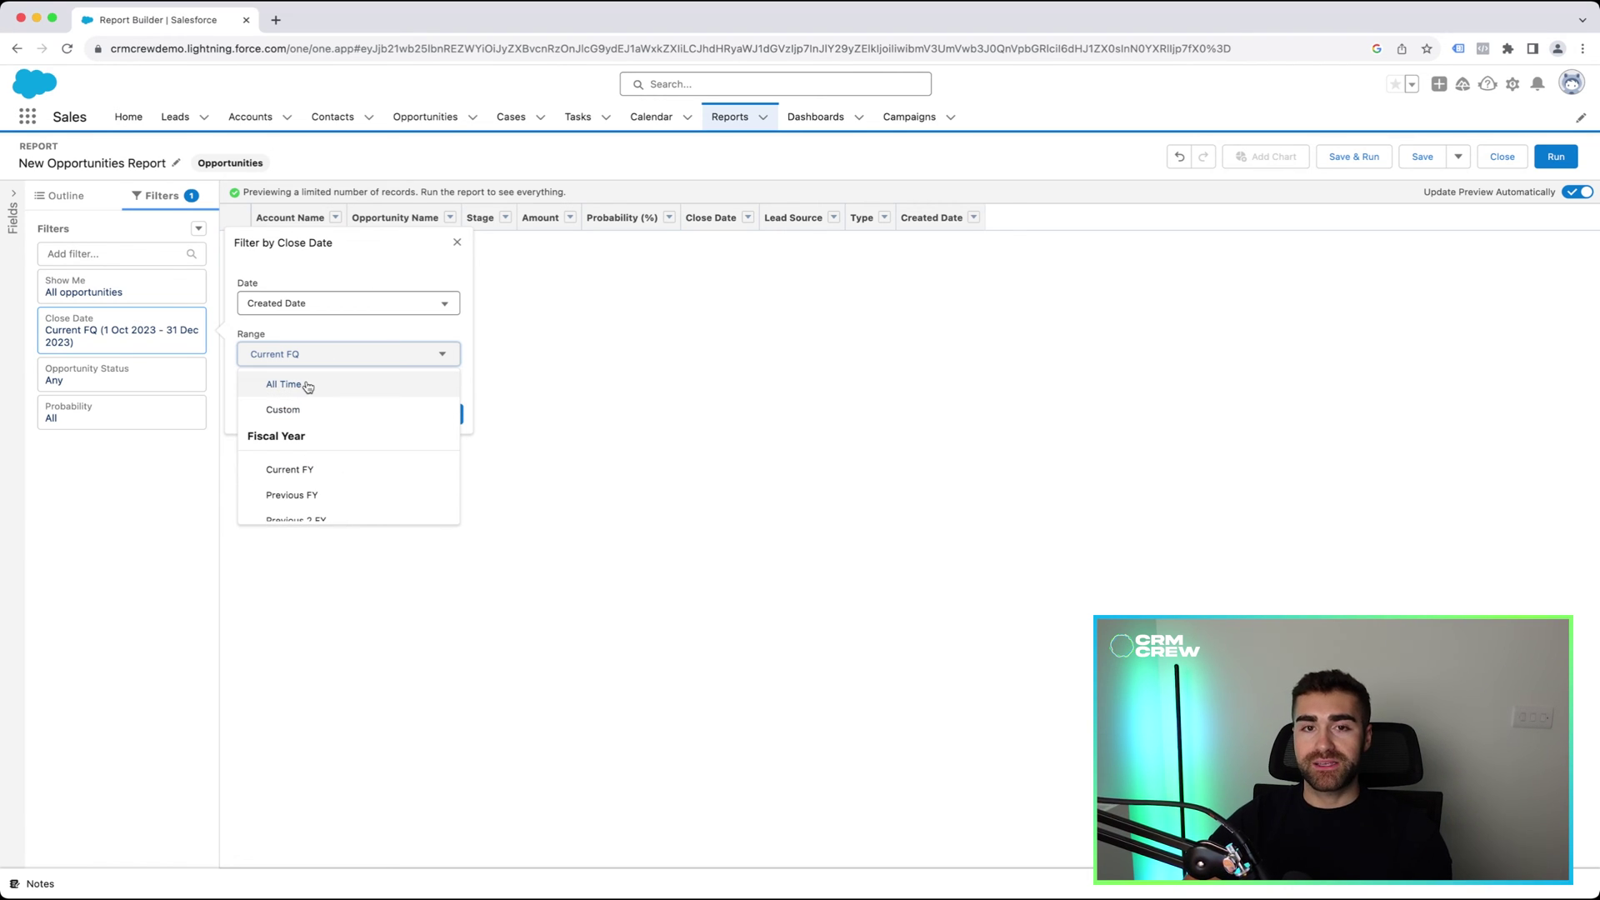
pyautogui.click(307, 386)
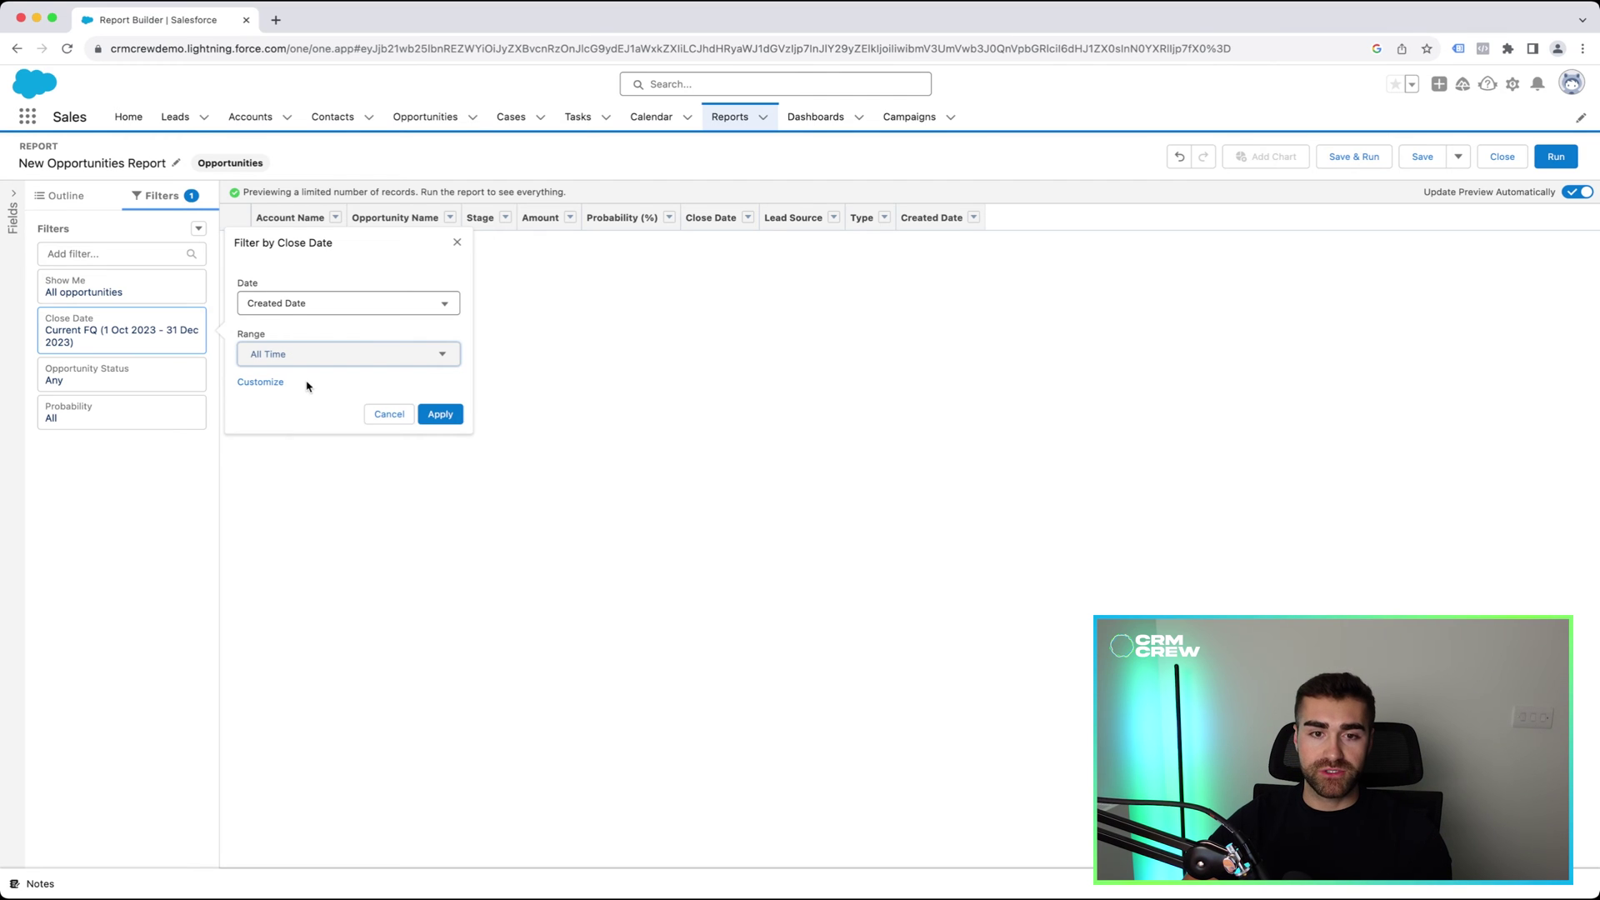
pyautogui.click(436, 414)
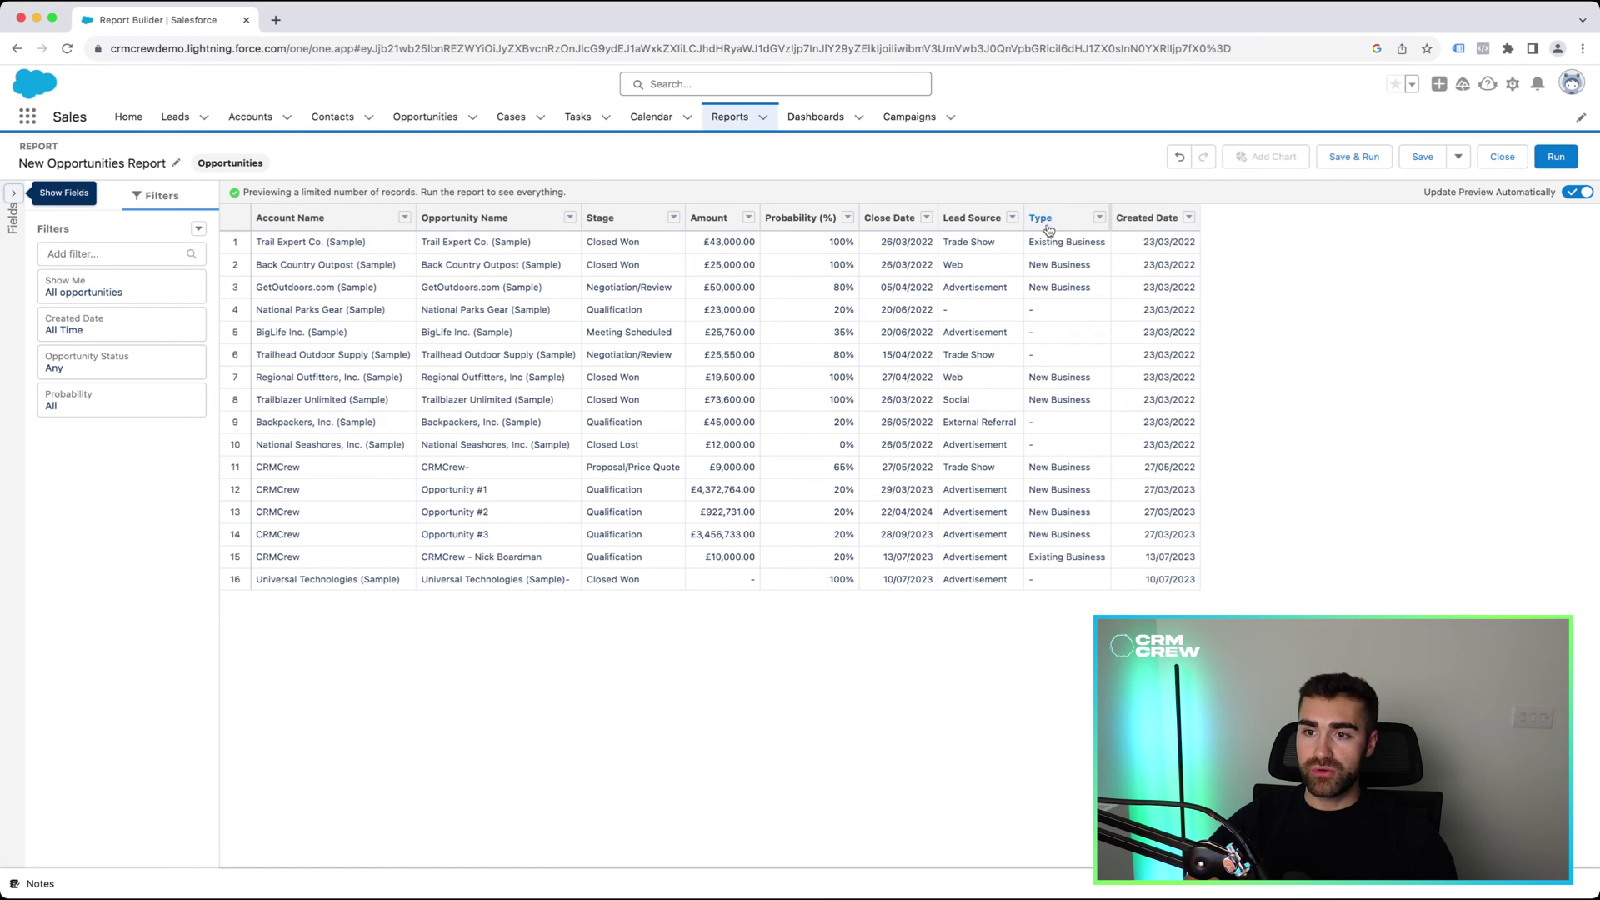
# Add a filter on the opportunity Type field that equals New Business and apply it.
pyautogui.click(74, 253)
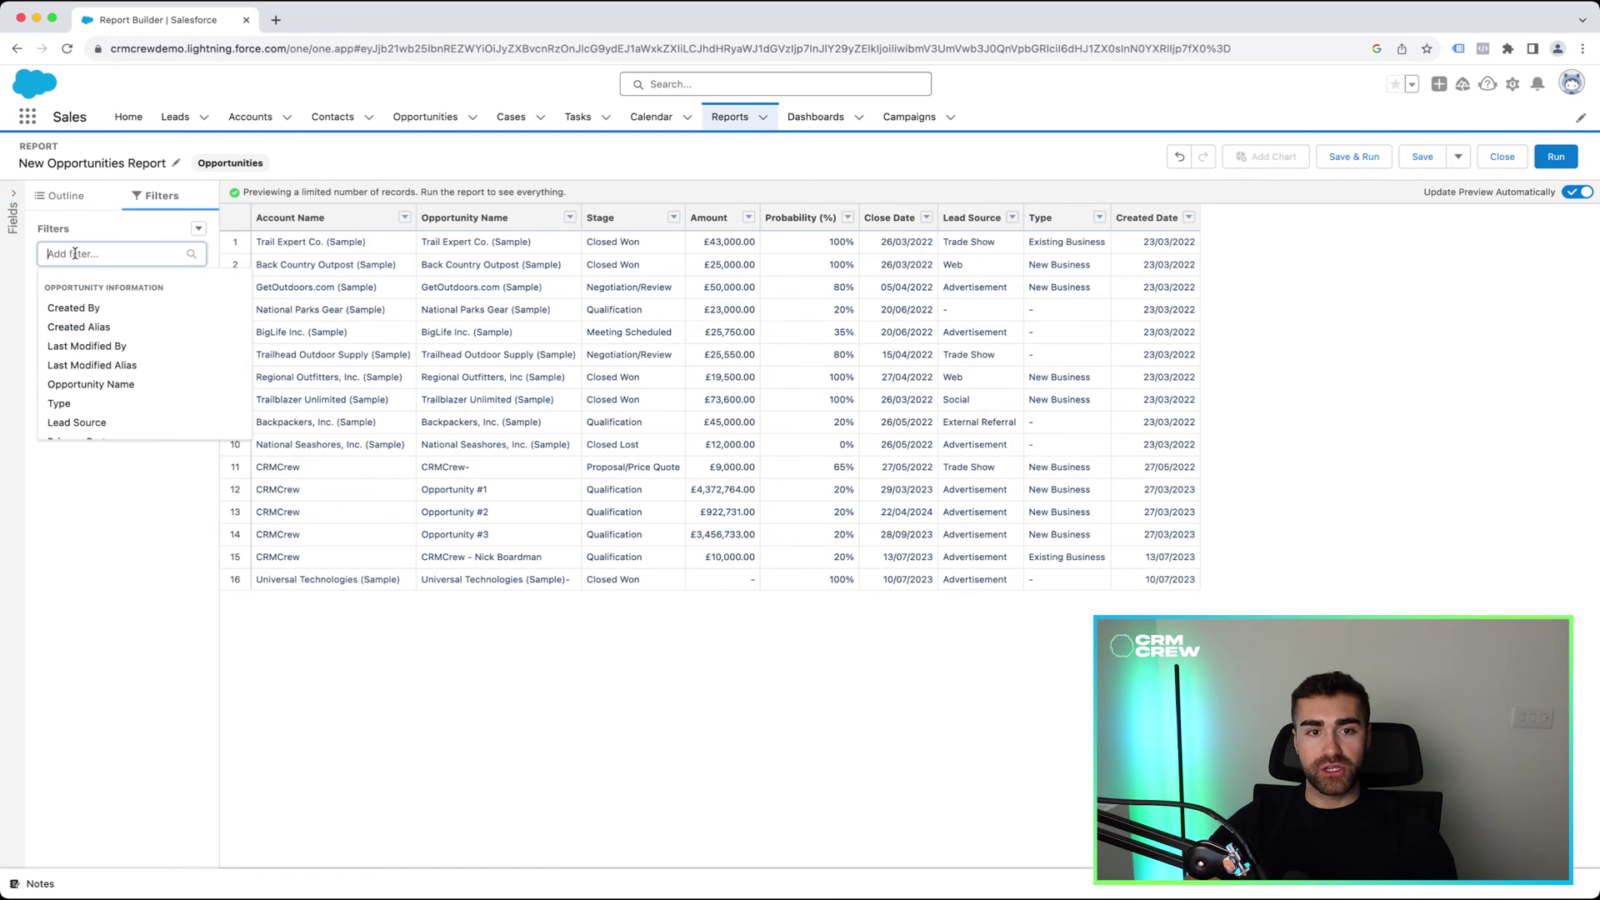
pyautogui.write('type')
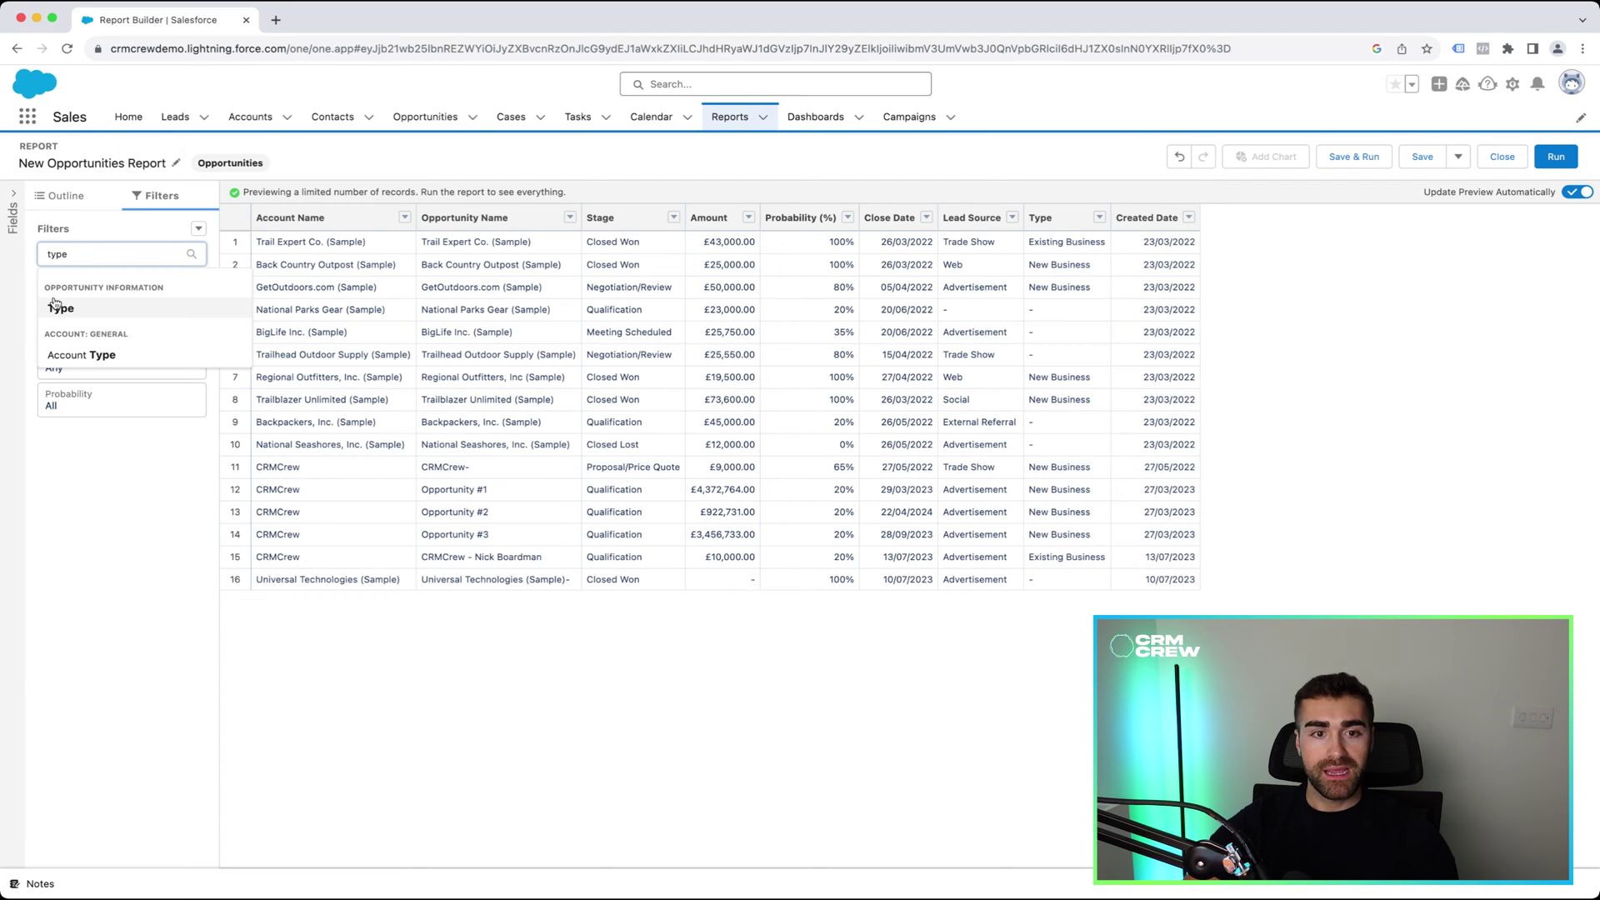
pyautogui.click(56, 307)
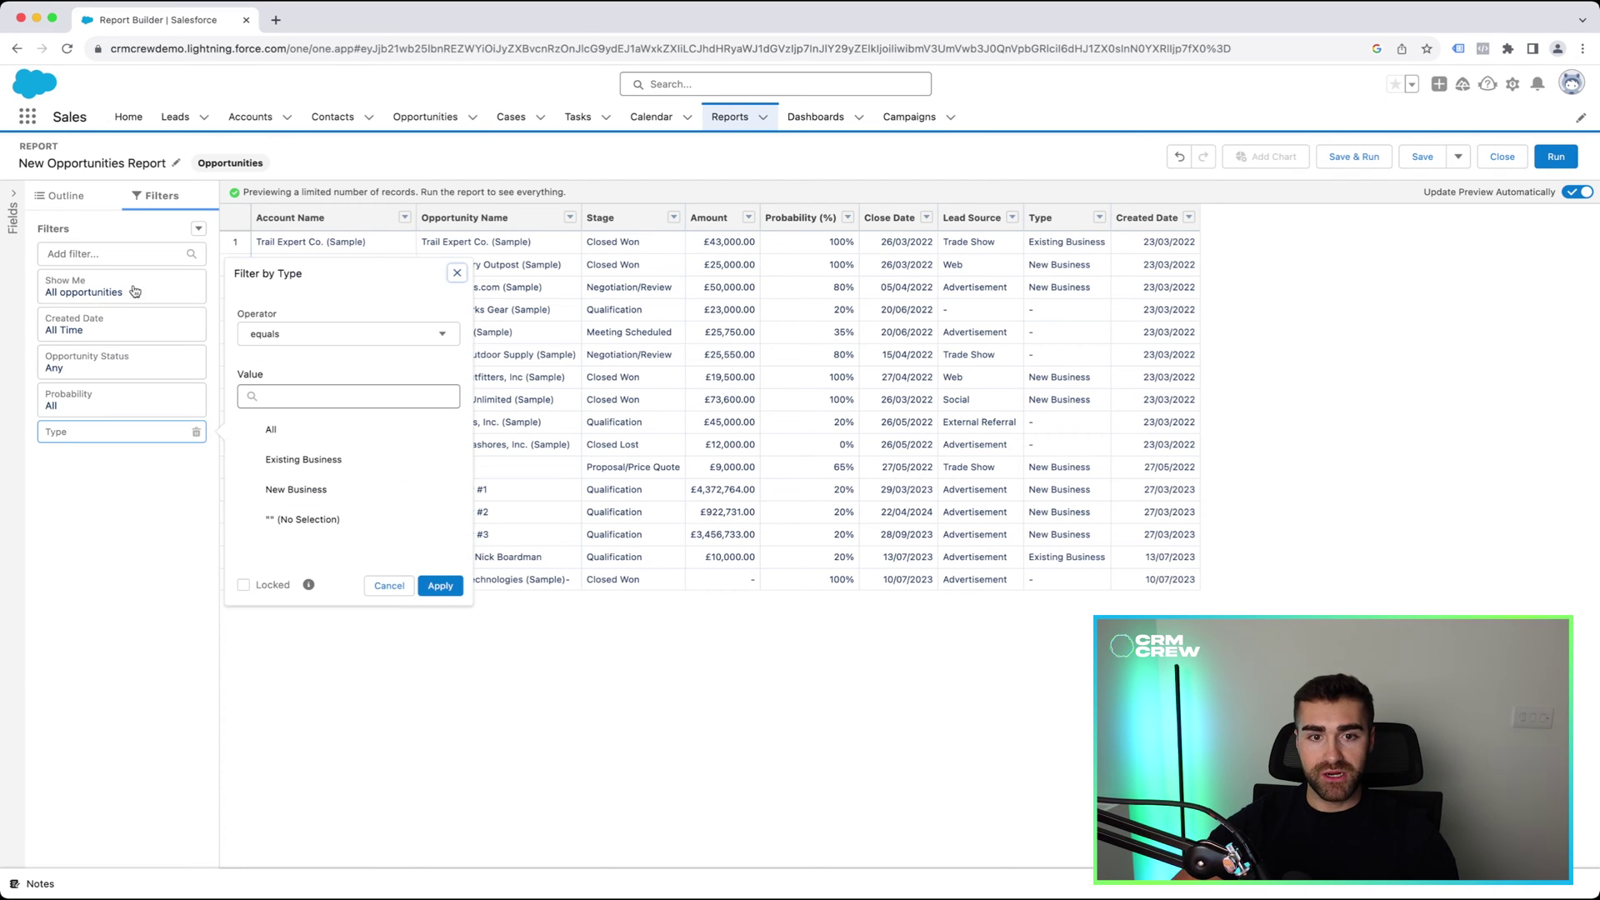
pyautogui.click(318, 337)
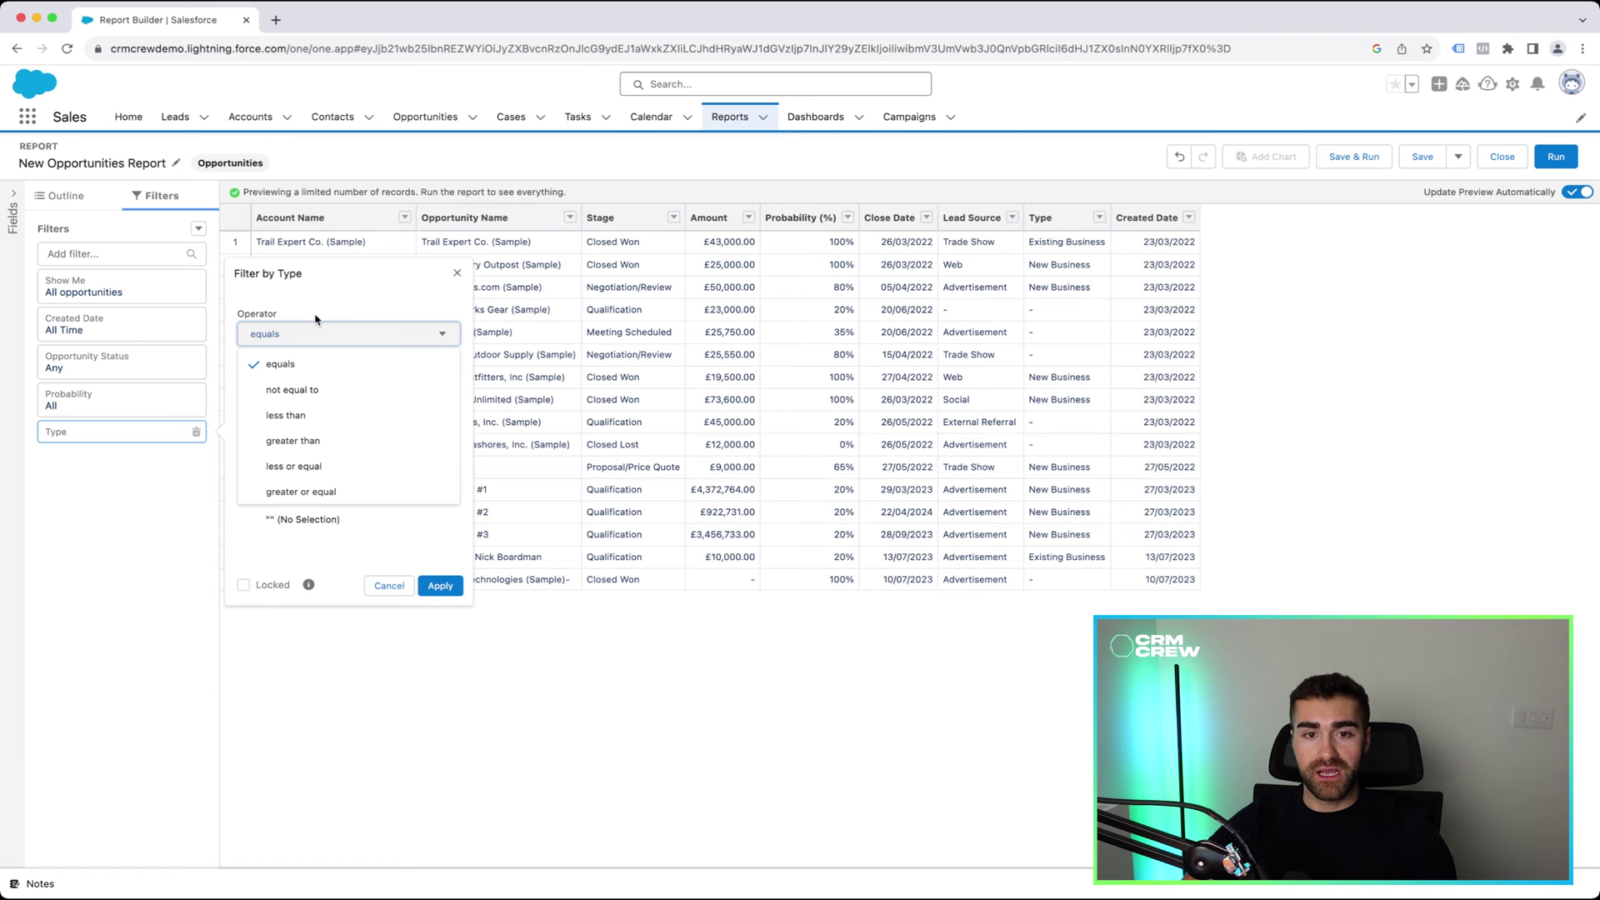
pyautogui.click(299, 340)
pyautogui.click(300, 340)
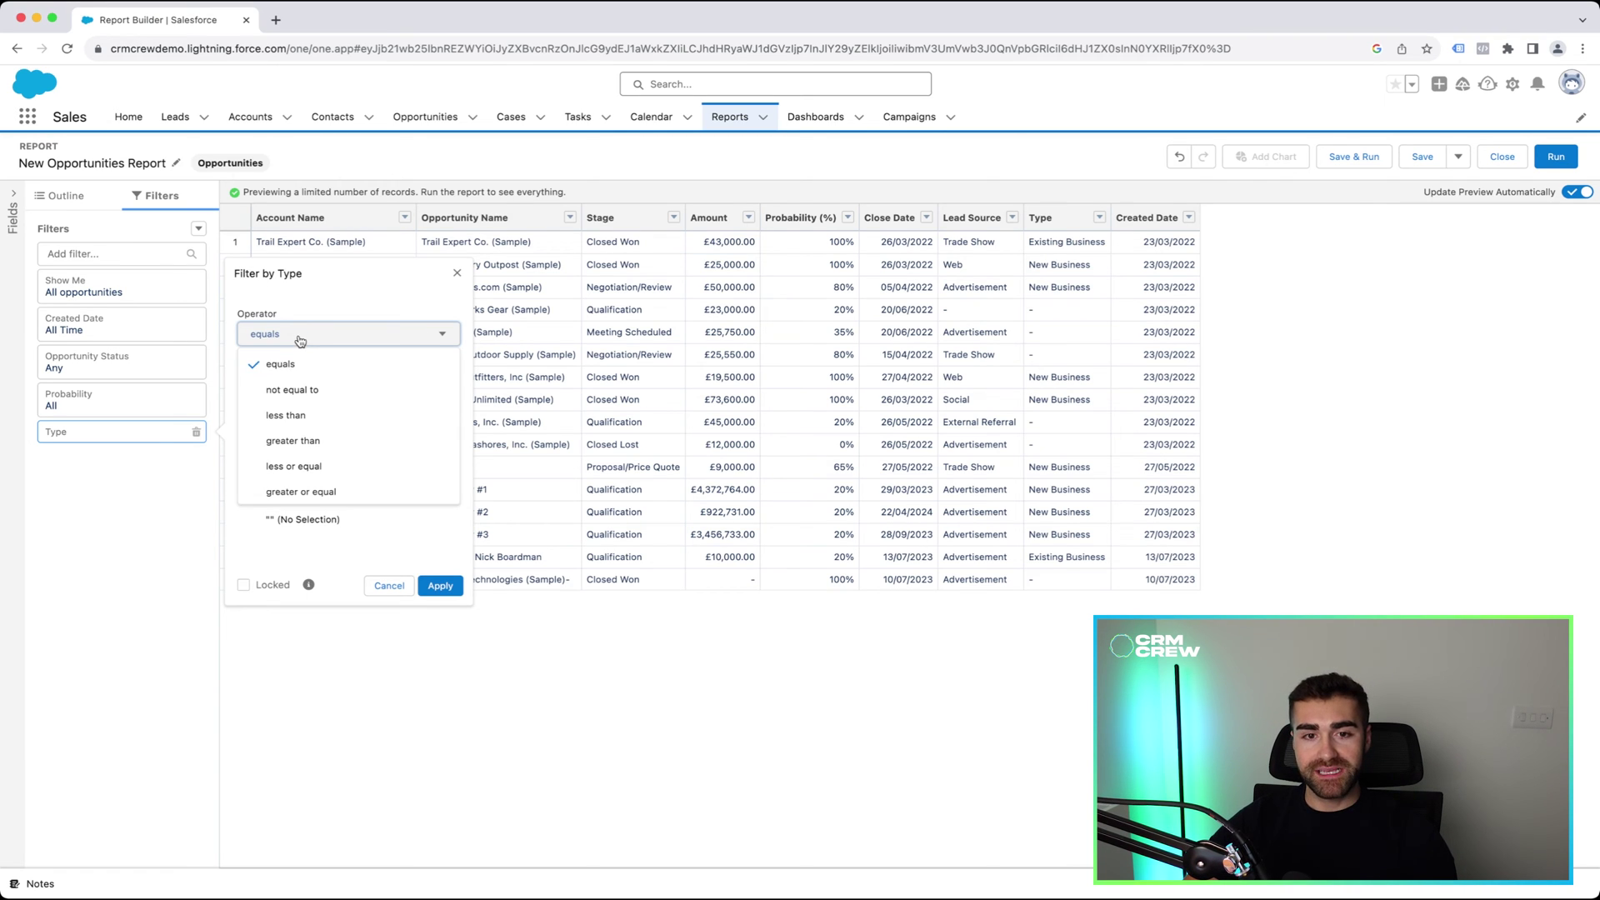
pyautogui.click(286, 367)
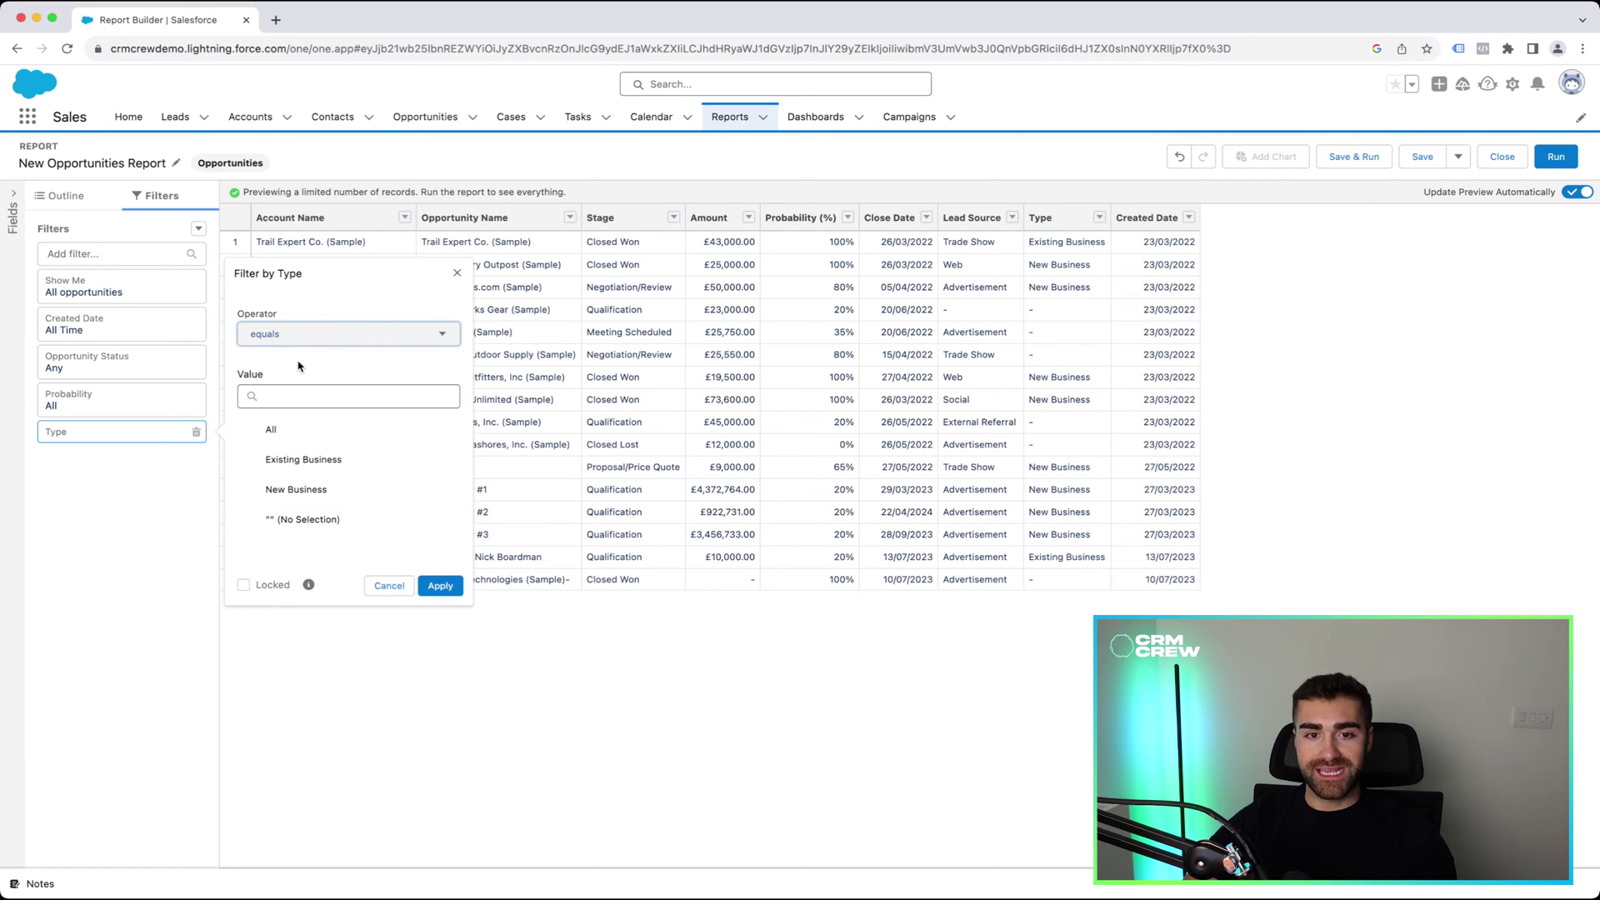
pyautogui.click(290, 334)
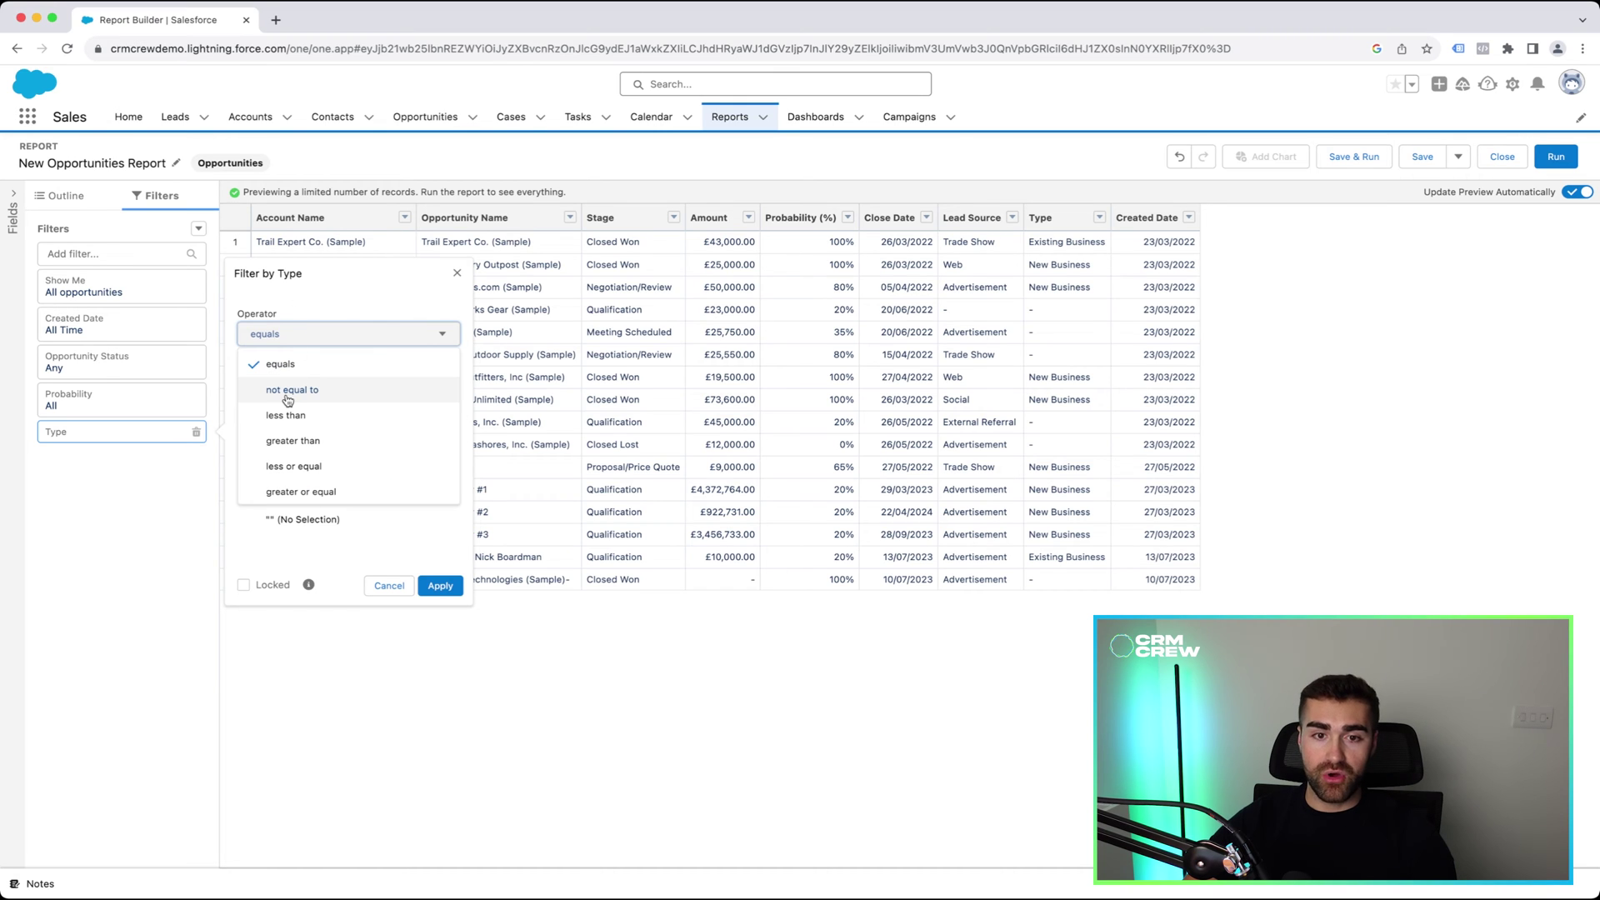
pyautogui.click(295, 336)
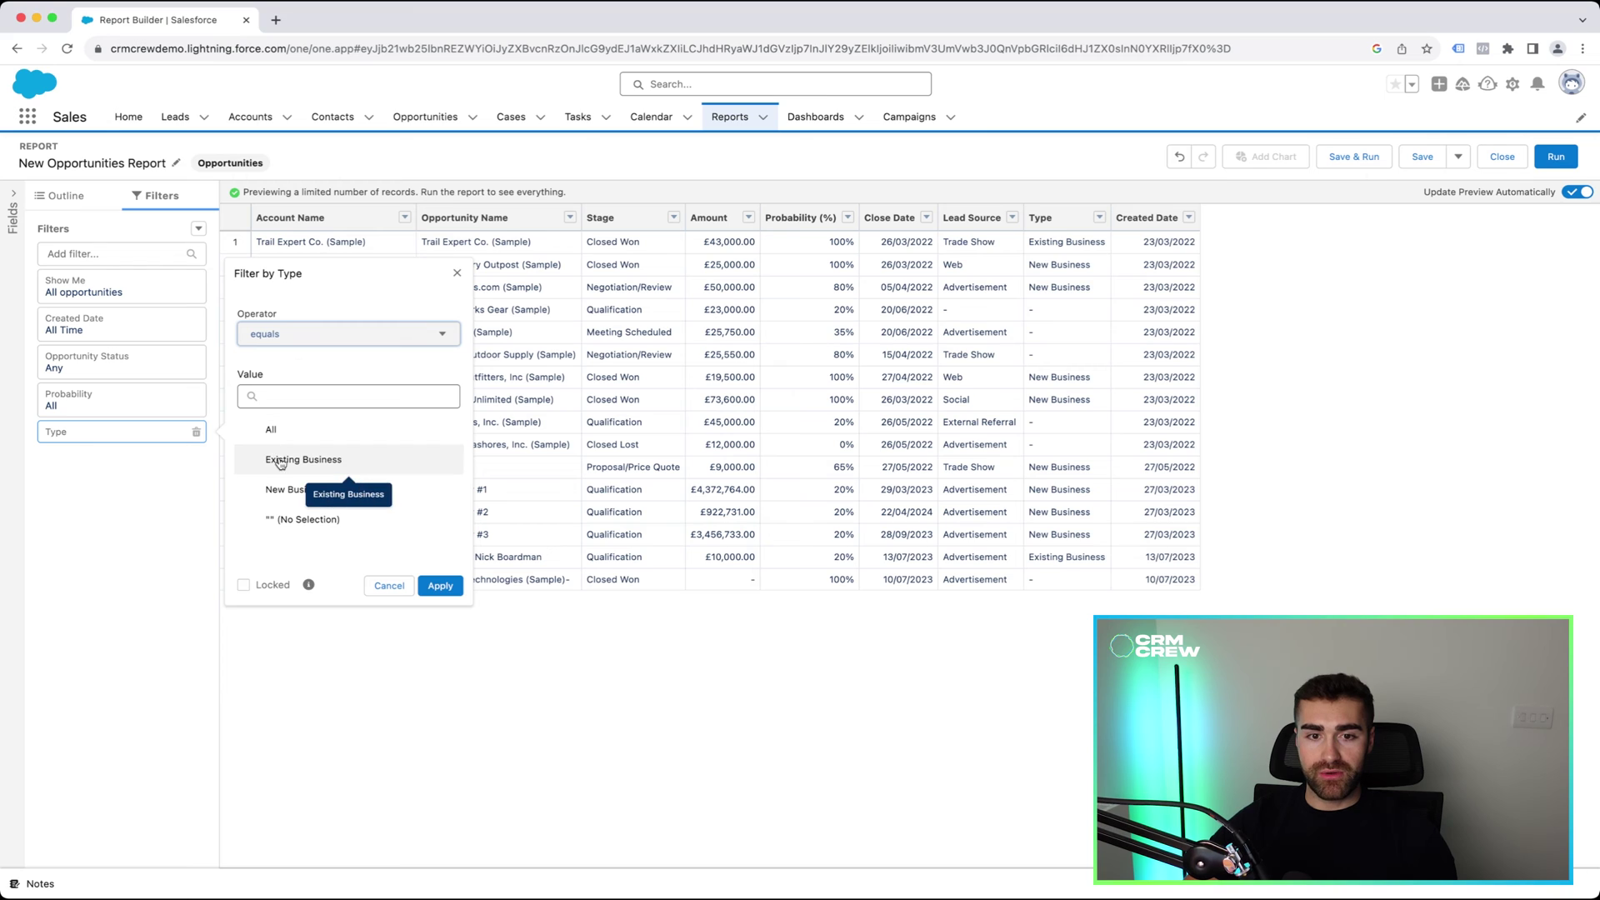
pyautogui.click(285, 488)
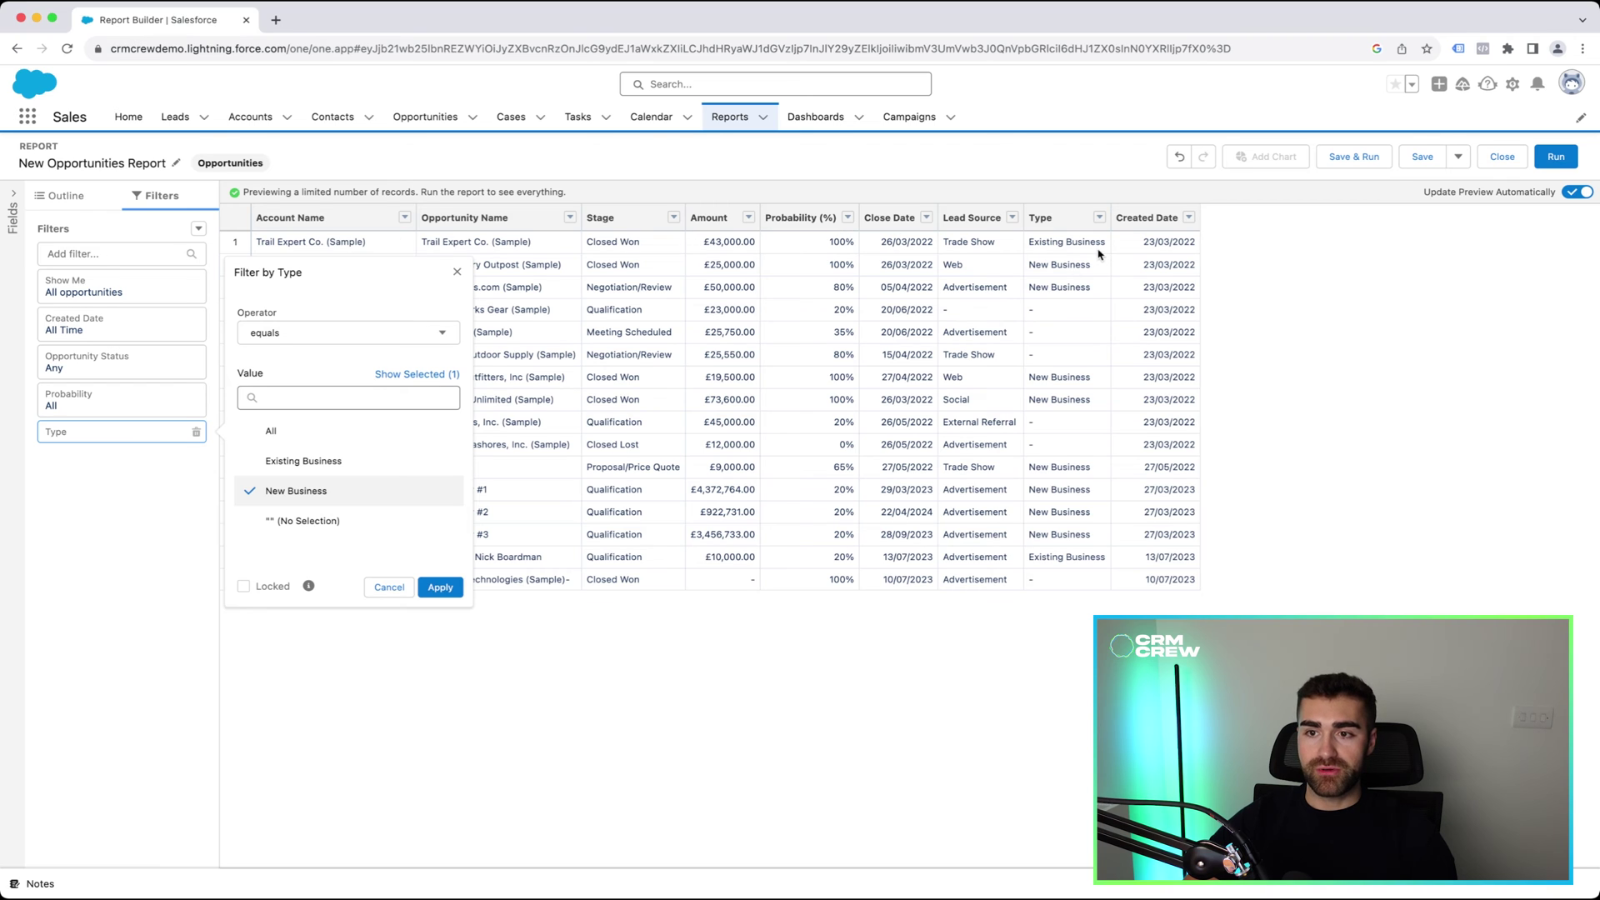
pyautogui.click(449, 589)
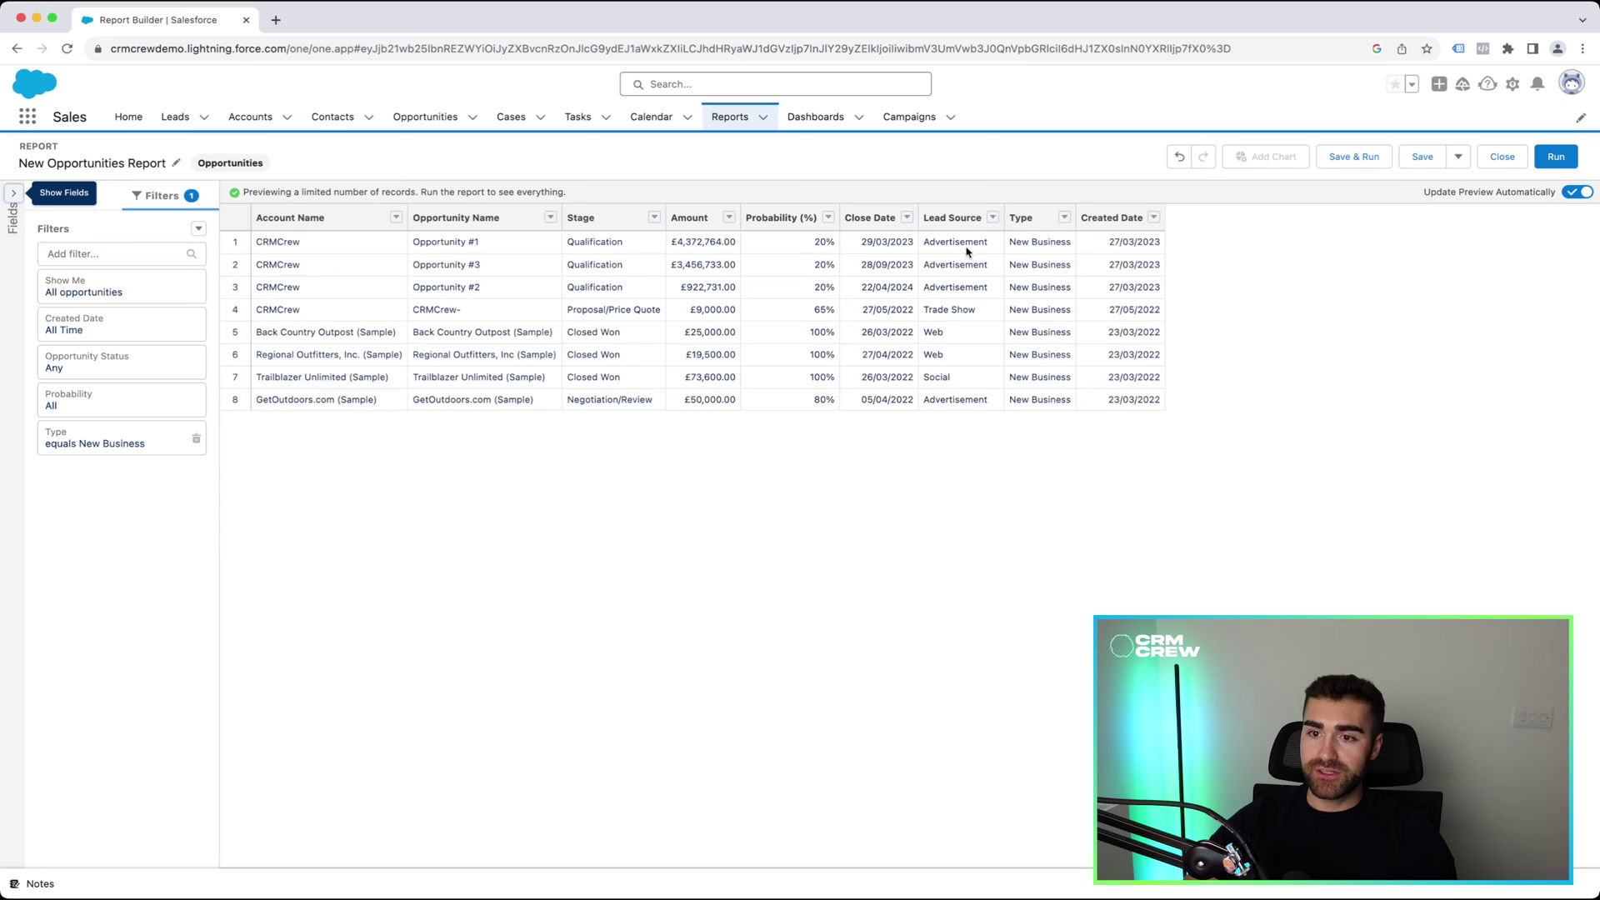
# Add a Lead Source filter that equals Advertisement or Web and apply it.
pyautogui.click(131, 249)
pyautogui.write('lead')
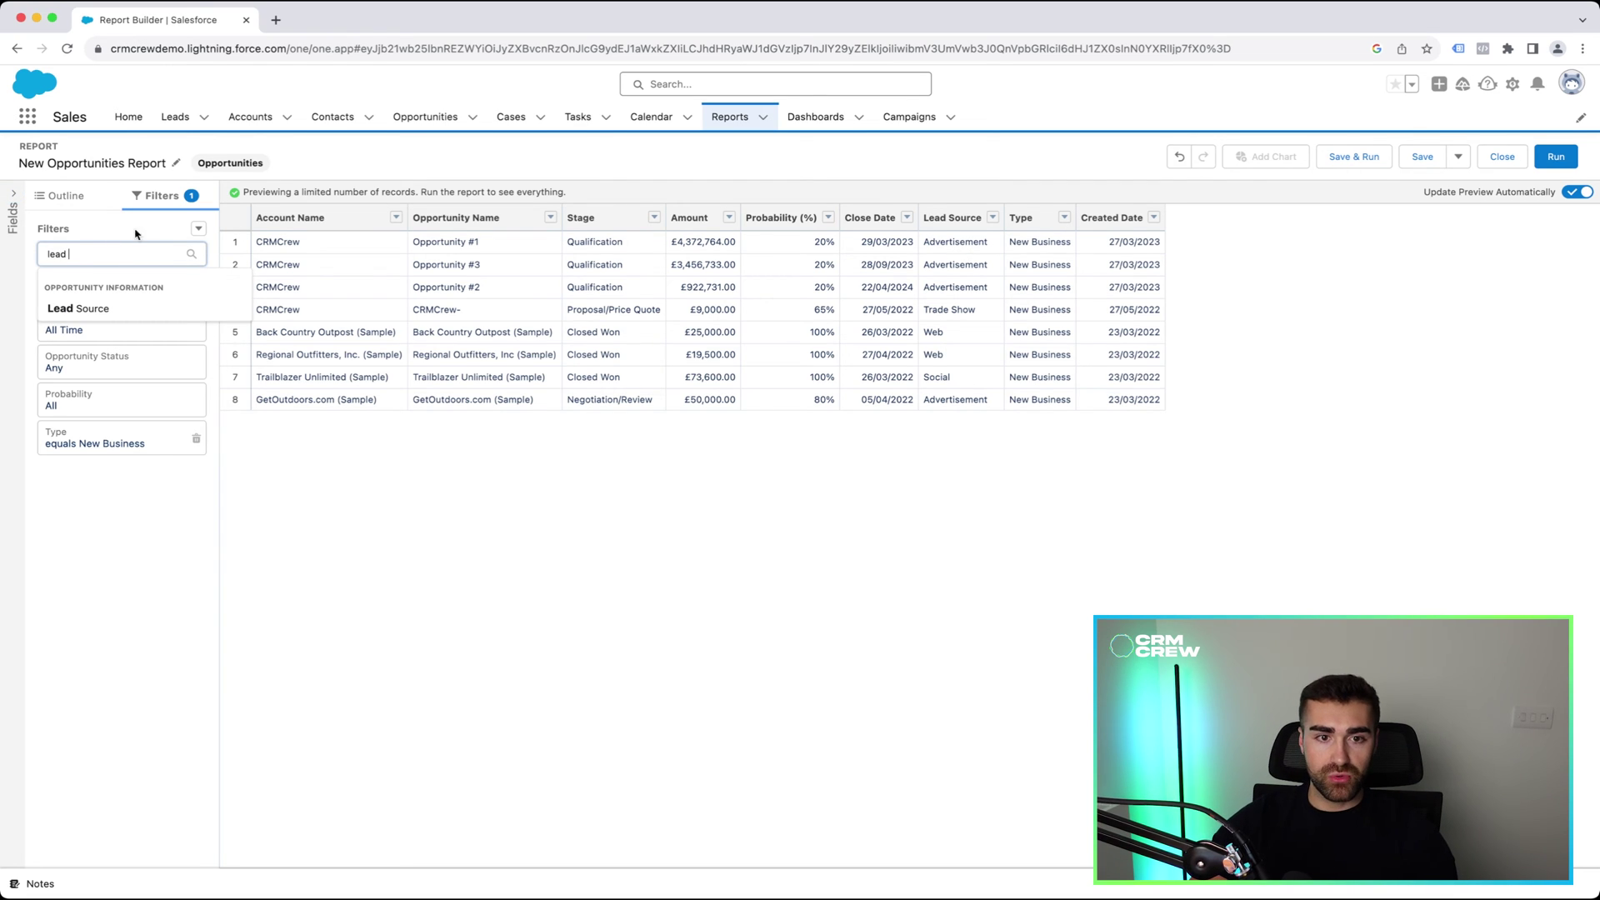
pyautogui.click(104, 300)
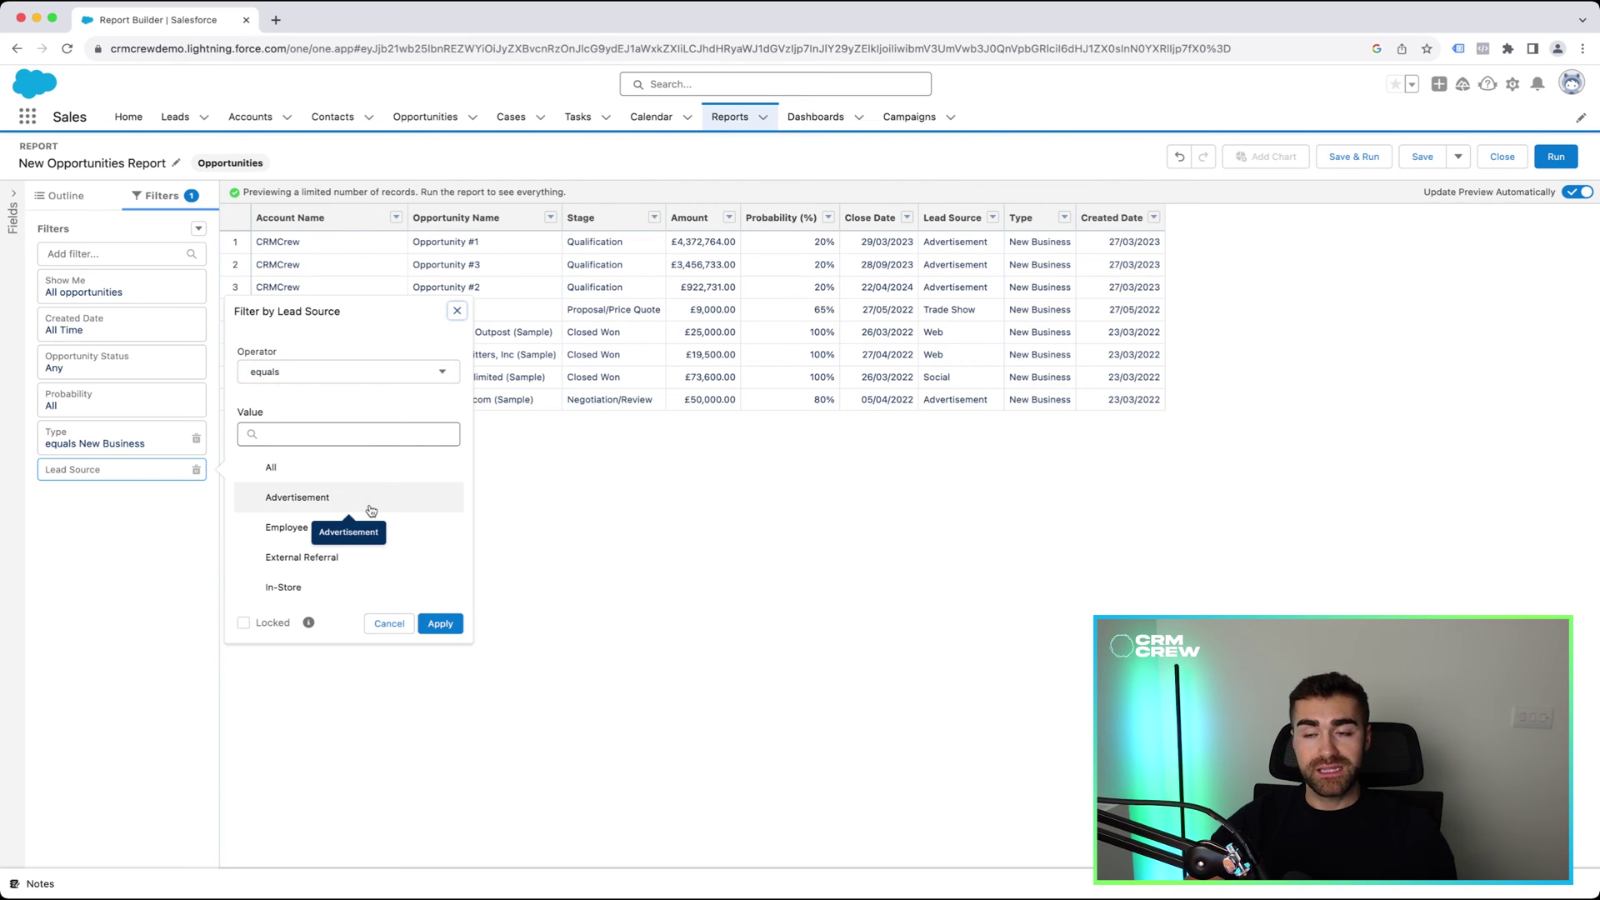
pyautogui.scroll(-1, 297, 520)
pyautogui.scroll(-5, 296, 519)
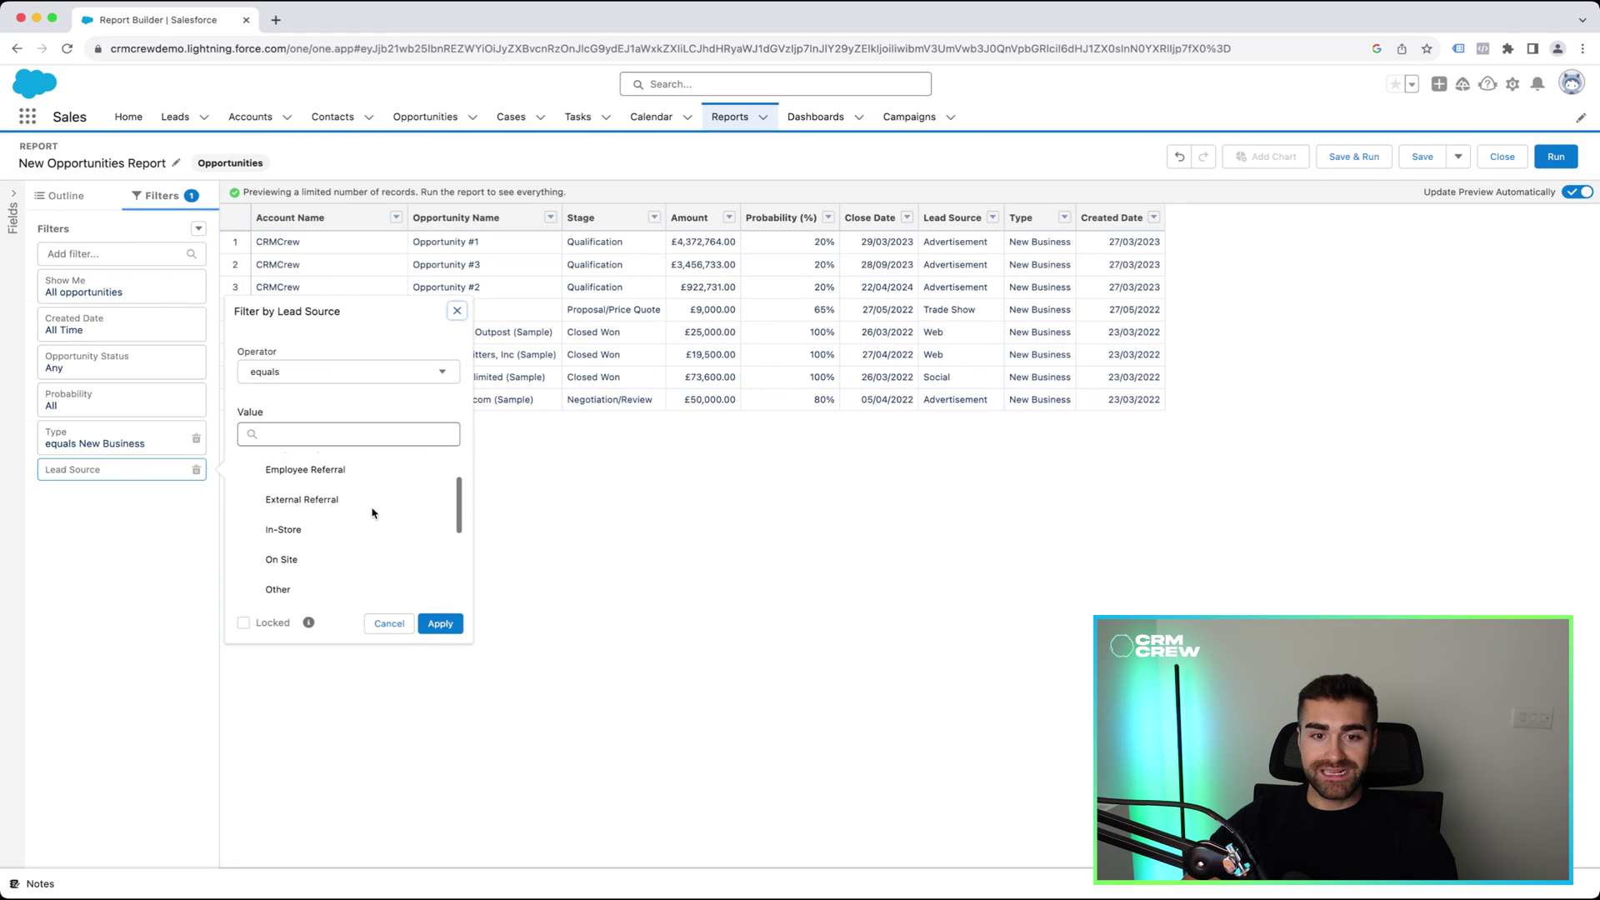
pyautogui.scroll(6, 331, 525)
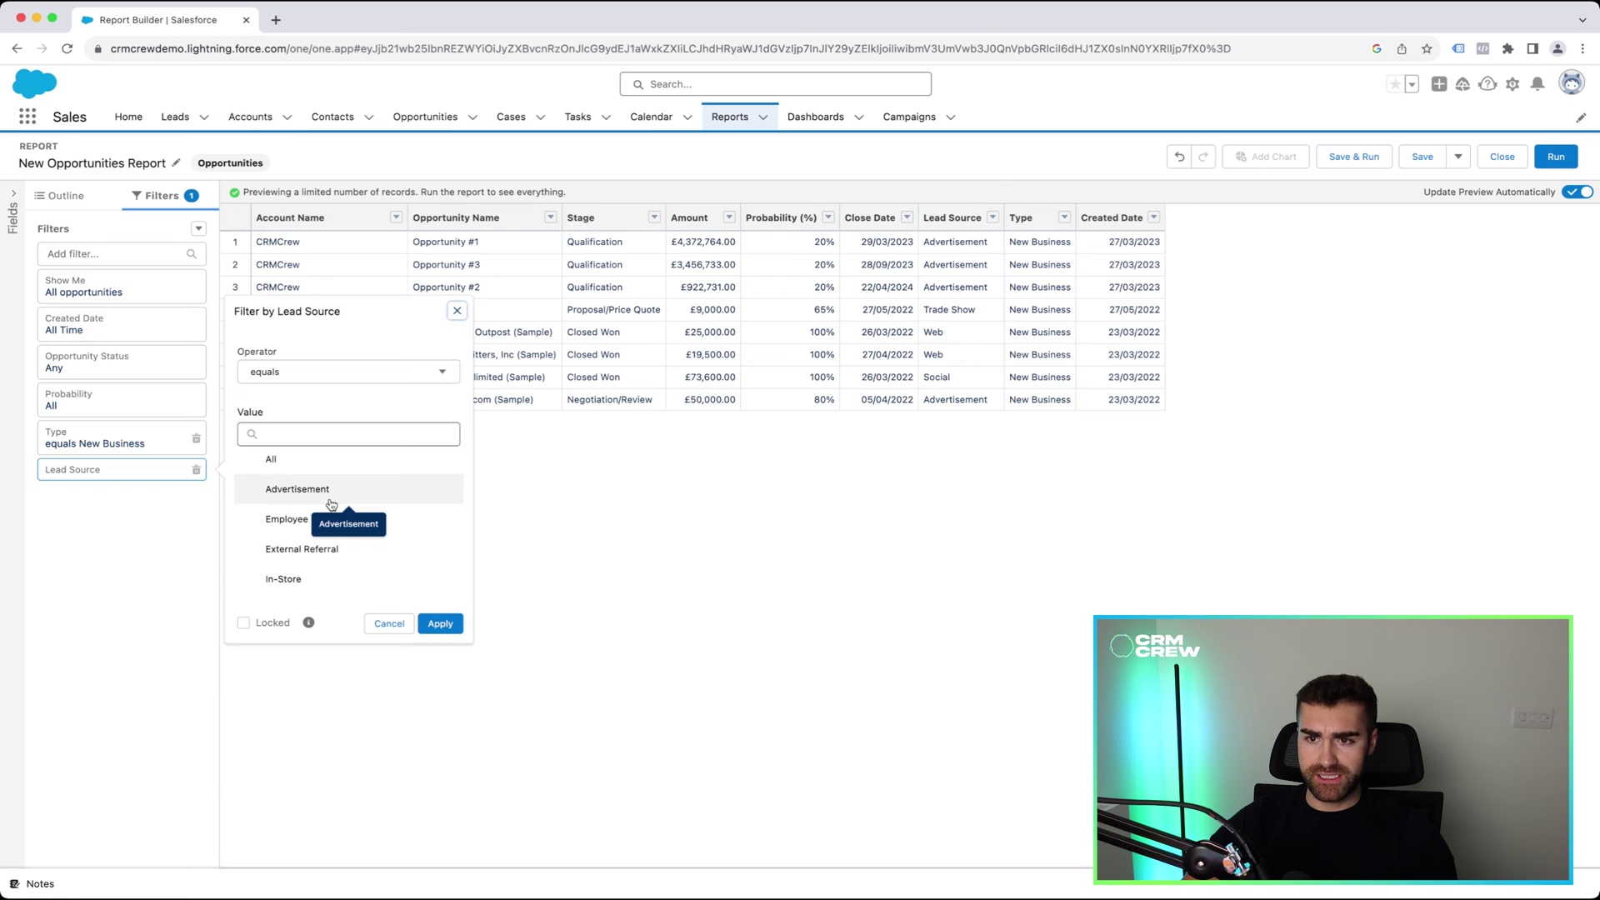
pyautogui.click(325, 489)
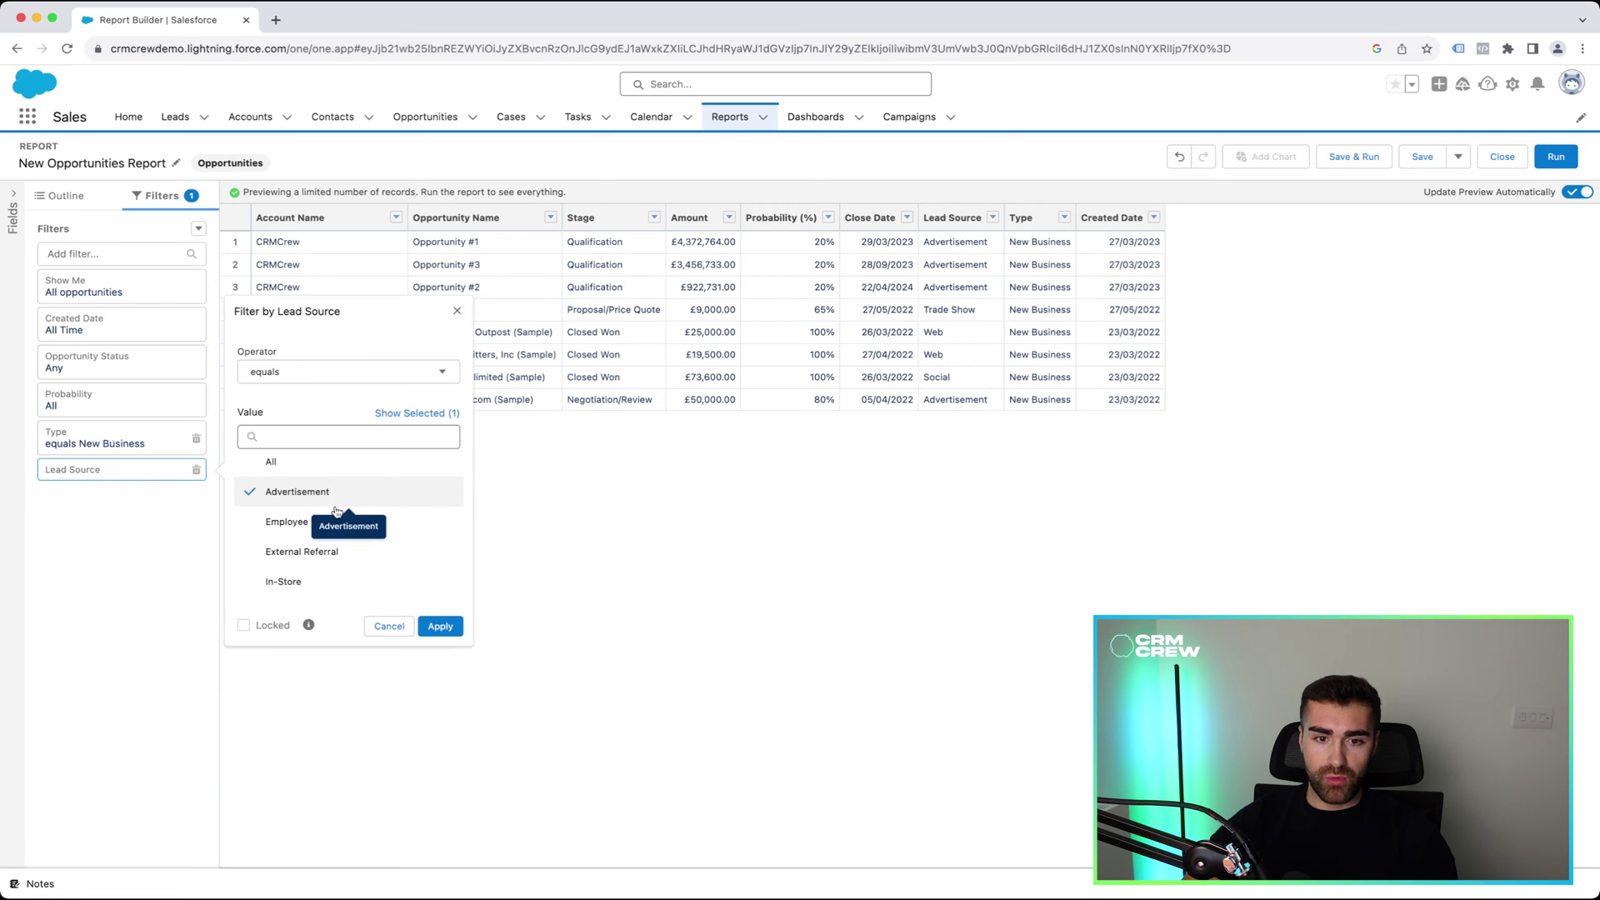
pyautogui.scroll(-5, 339, 526)
pyautogui.click(297, 581)
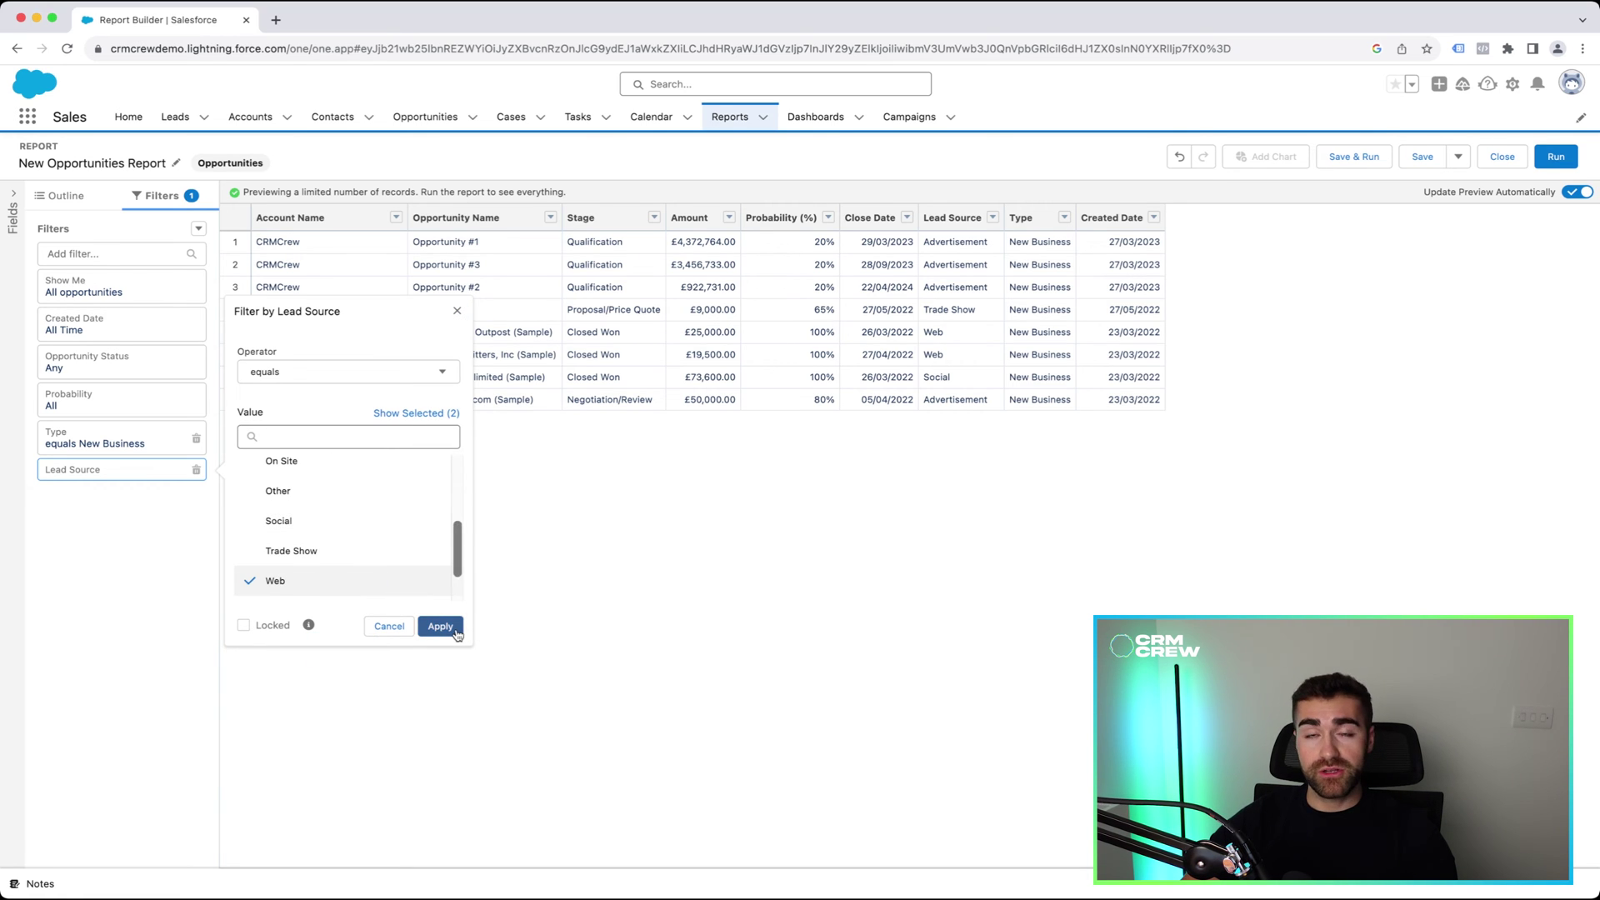
pyautogui.click(440, 626)
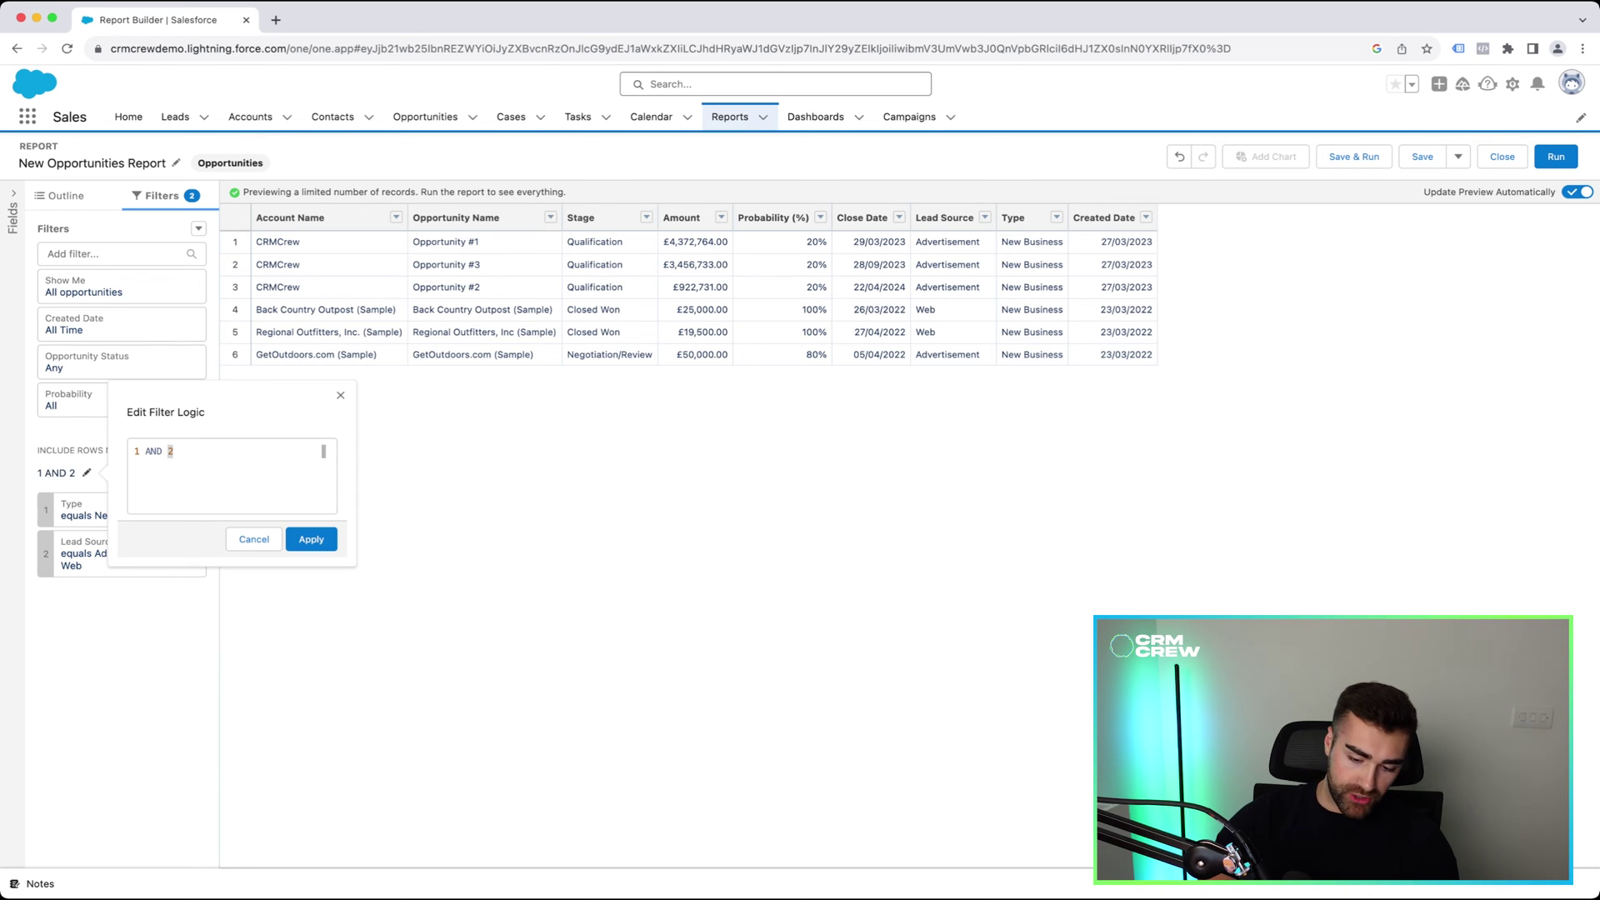
# Extend the filter logic expression to 1 AND (2 OR 3) without applying it.
pyautogui.write('(')
pyautogui.press('Right')
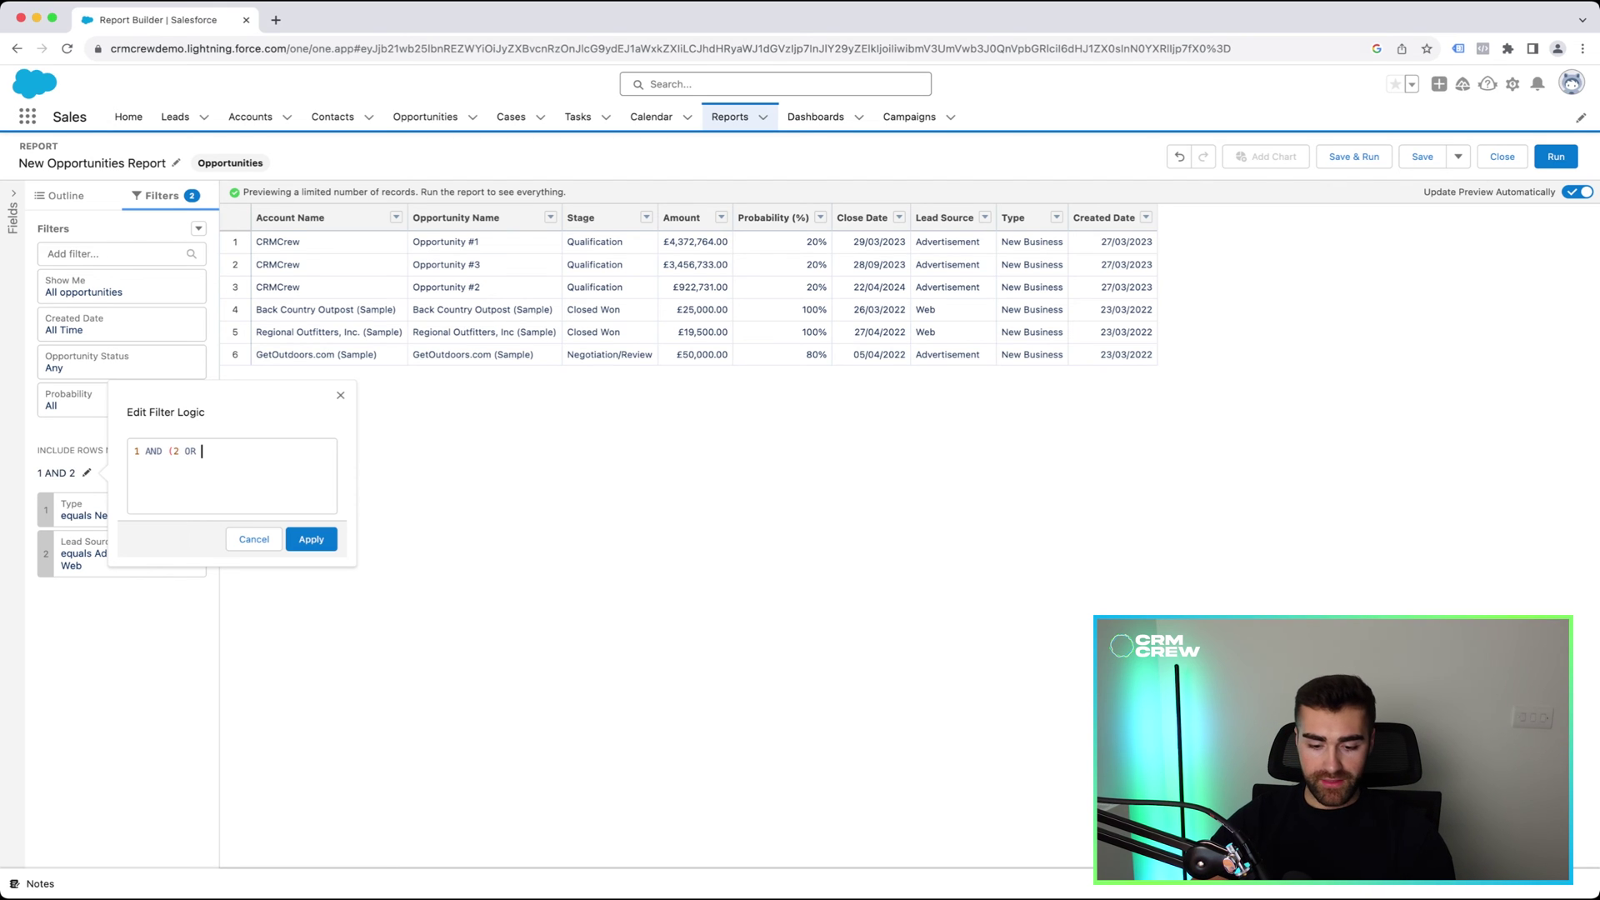
pyautogui.write('OR 3)')
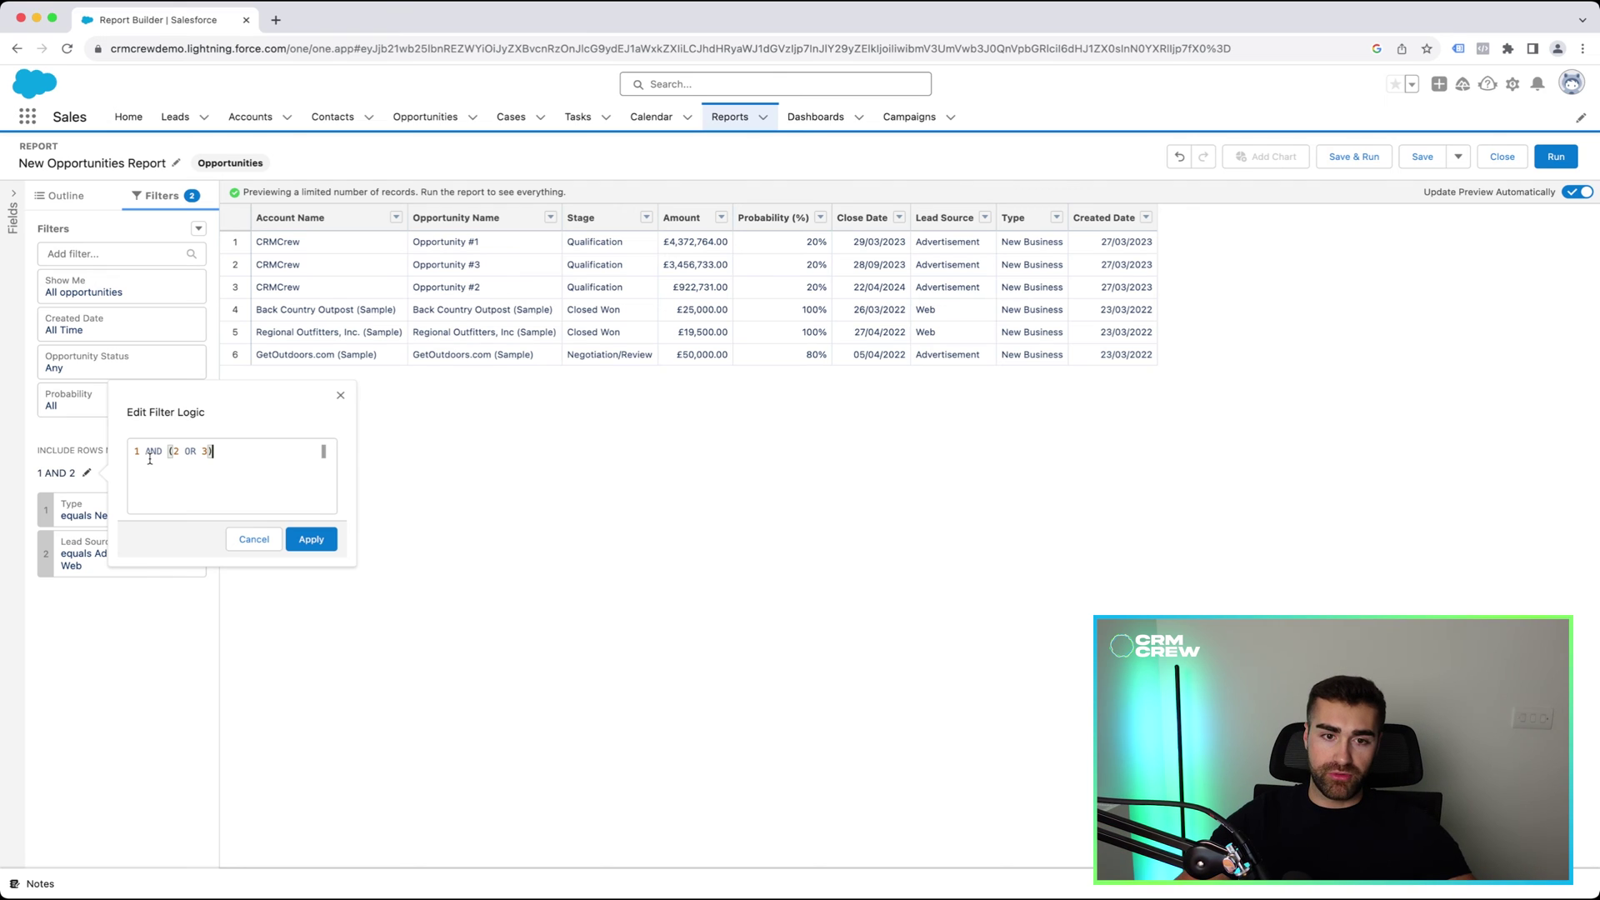
# Replace the filter logic expression with (1 OR 2) AND 3 without applying it.
pyautogui.press('super+a')
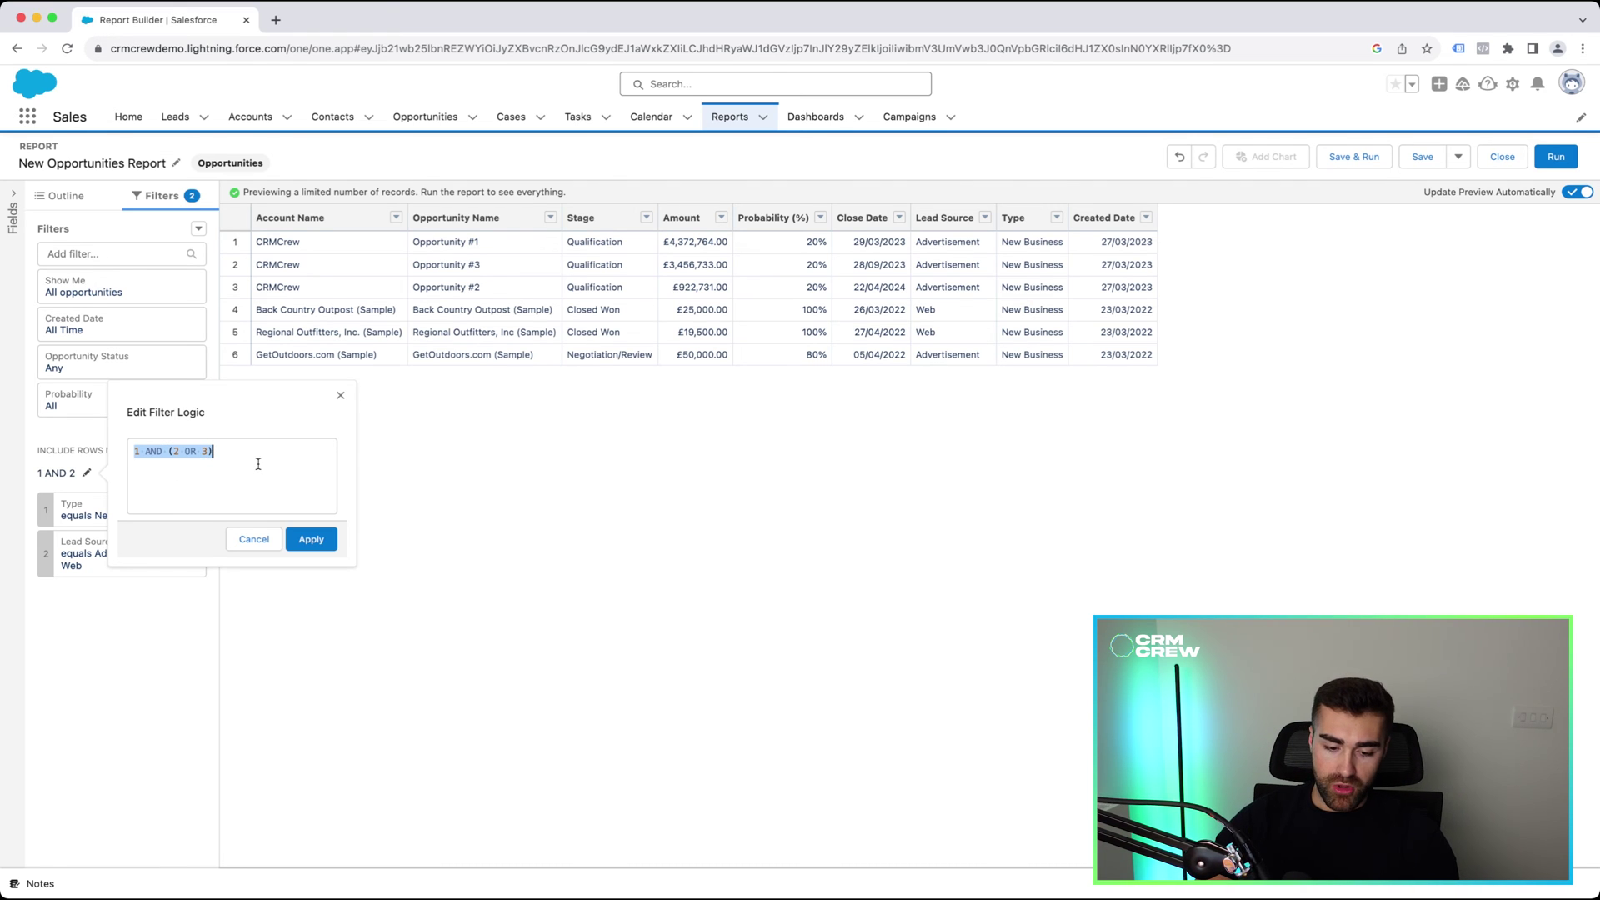
pyautogui.write('(1 ')
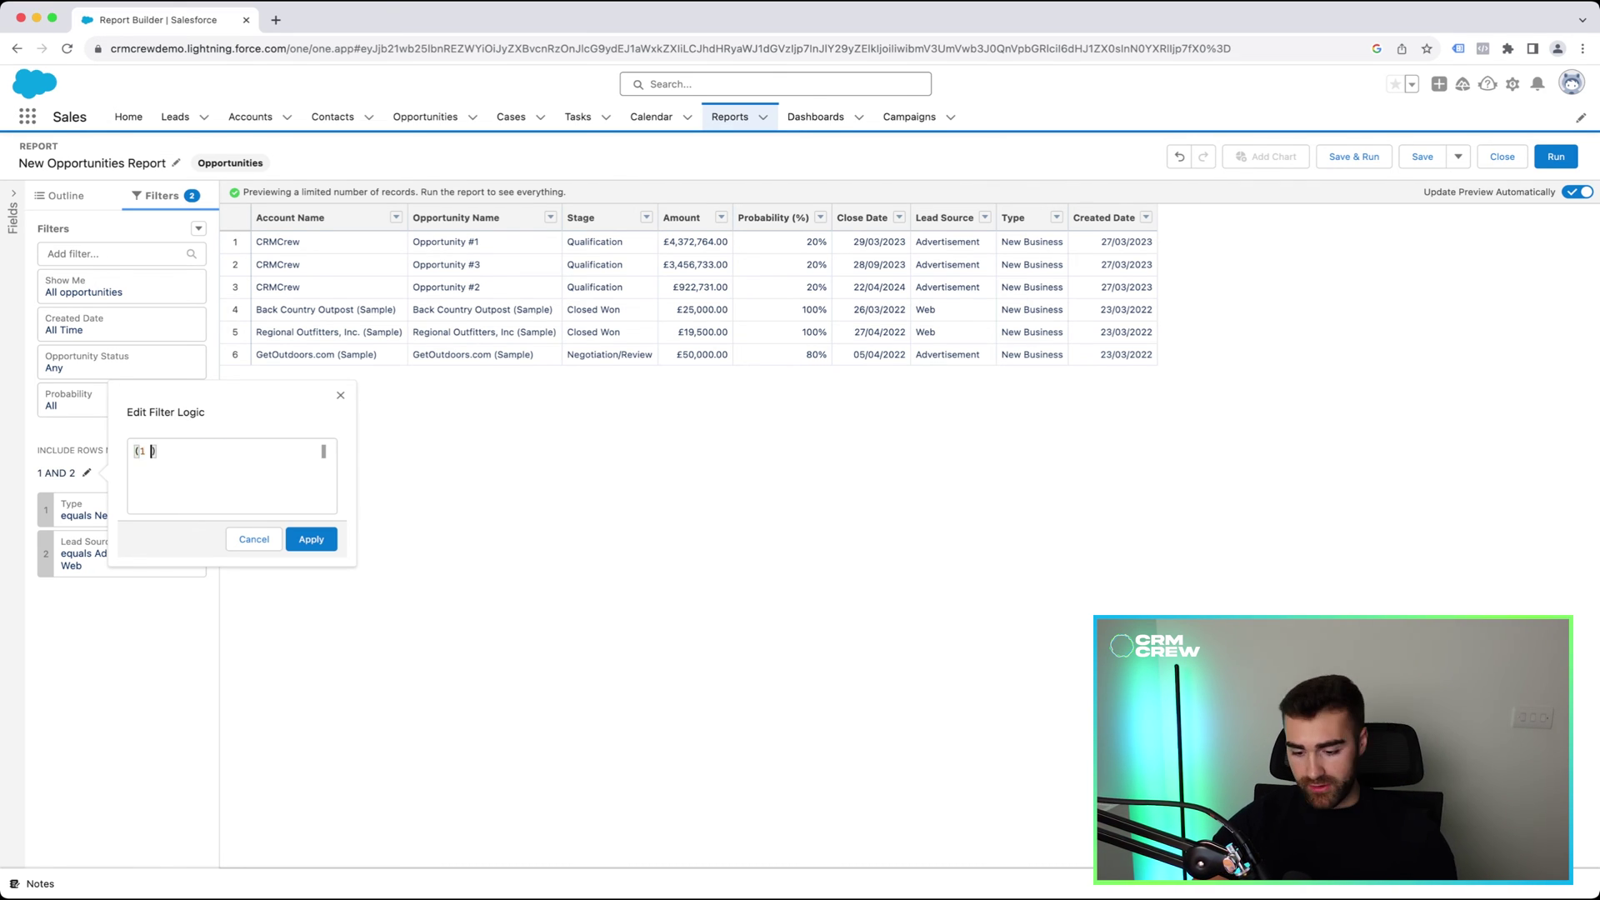
pyautogui.write('OR')
pyautogui.write(' 2')
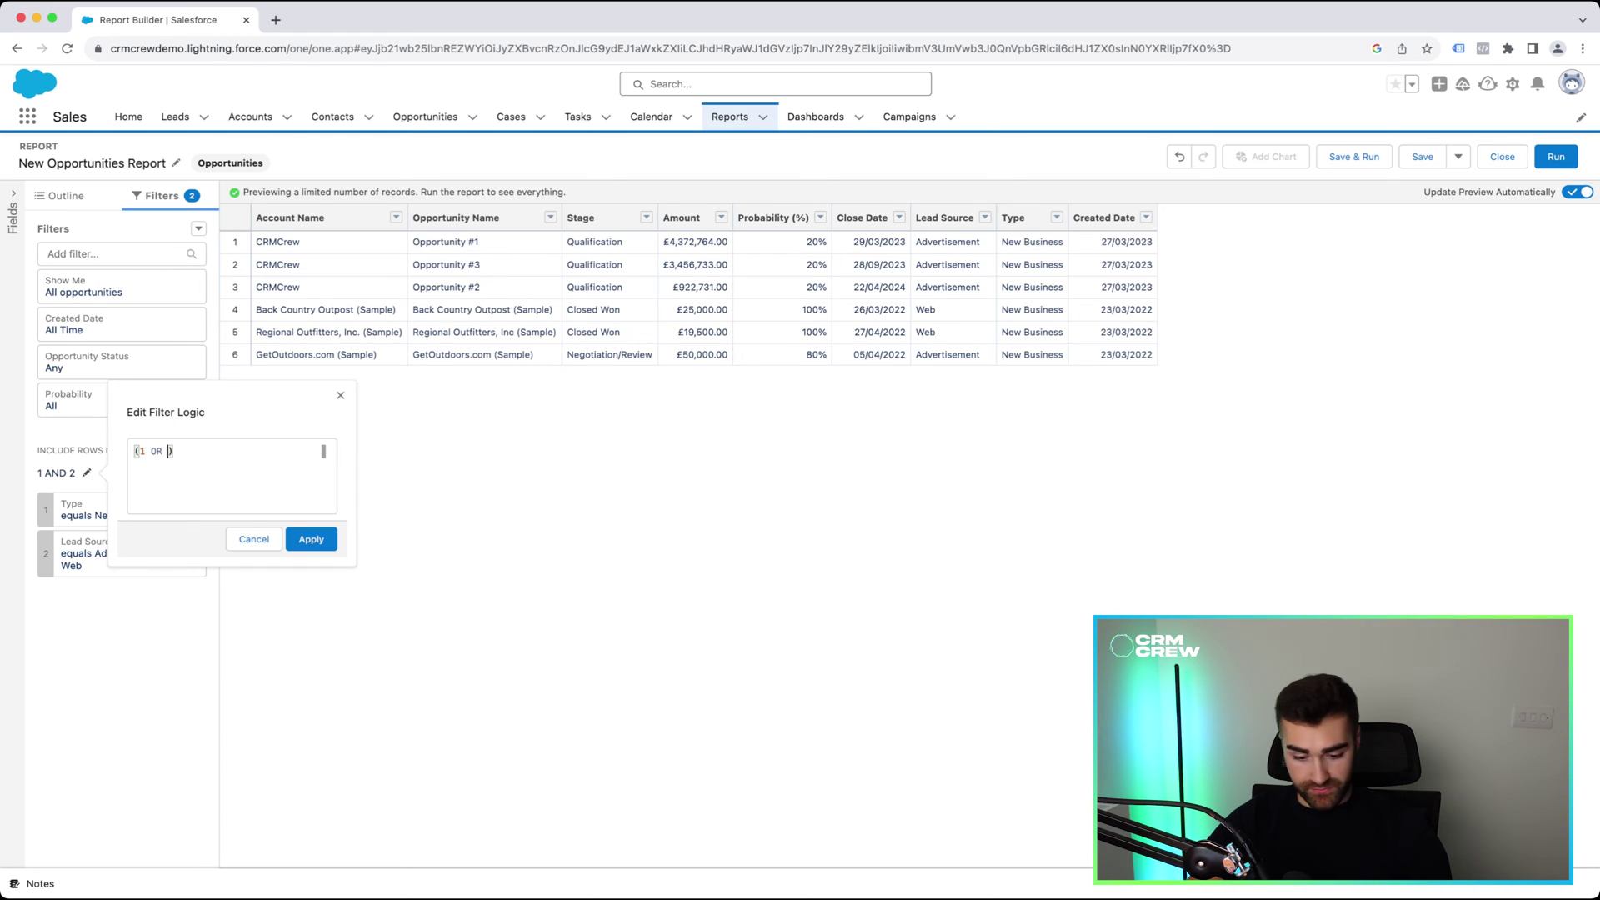
pyautogui.write(') AND 3')
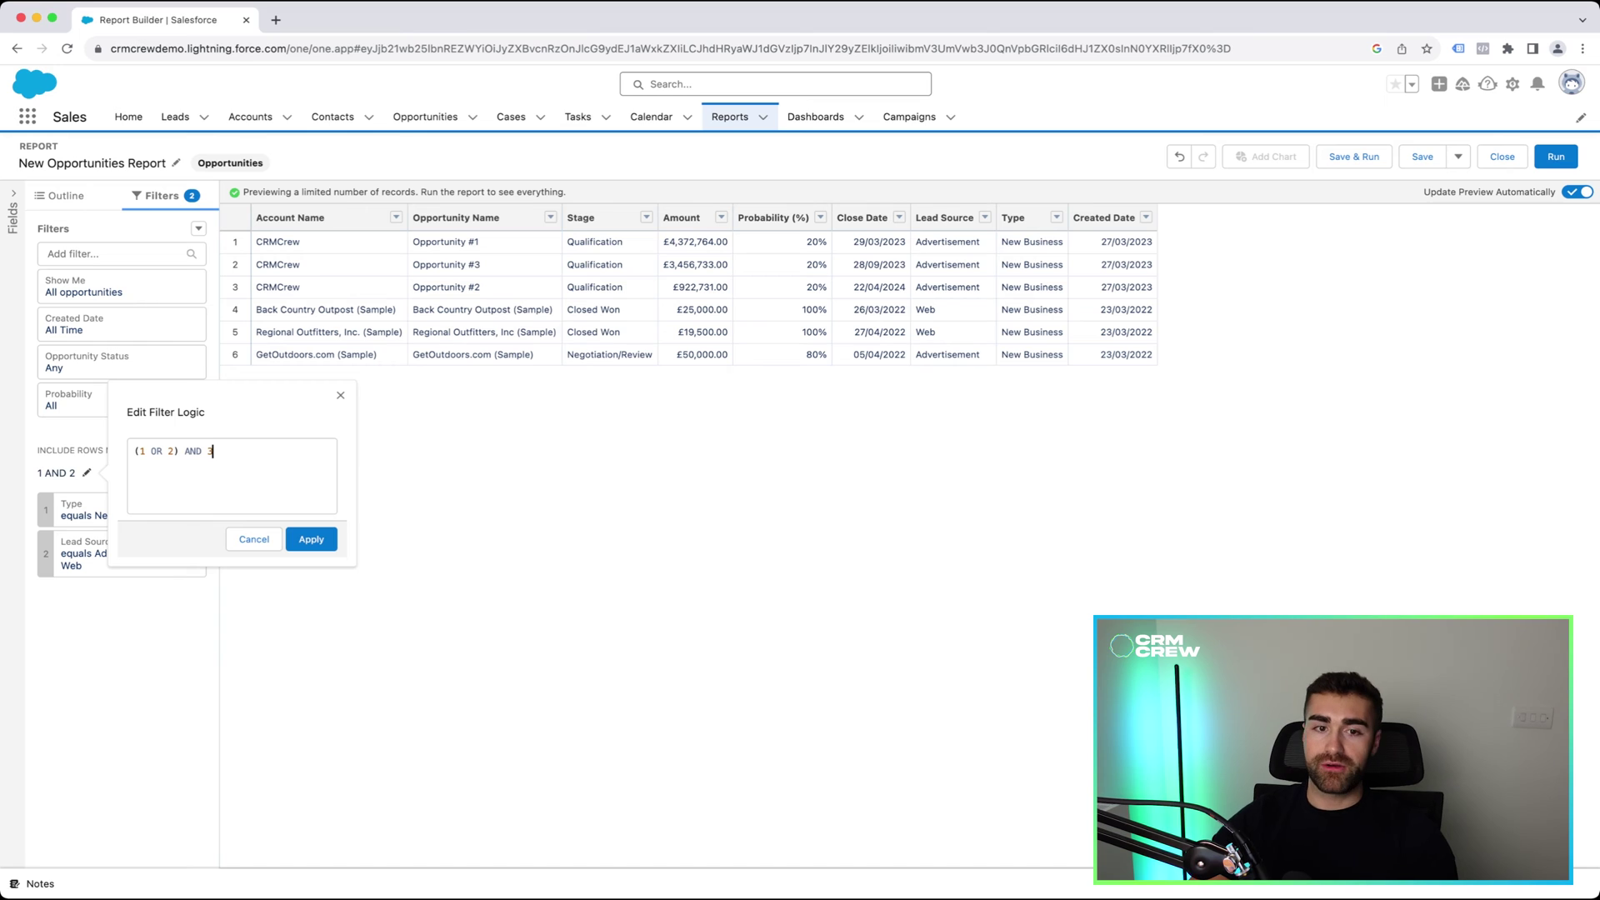
# Set the filter logic to 1 OR 2 and apply it to the report.
pyautogui.press('super+a')
pyautogui.press('BackSpace')
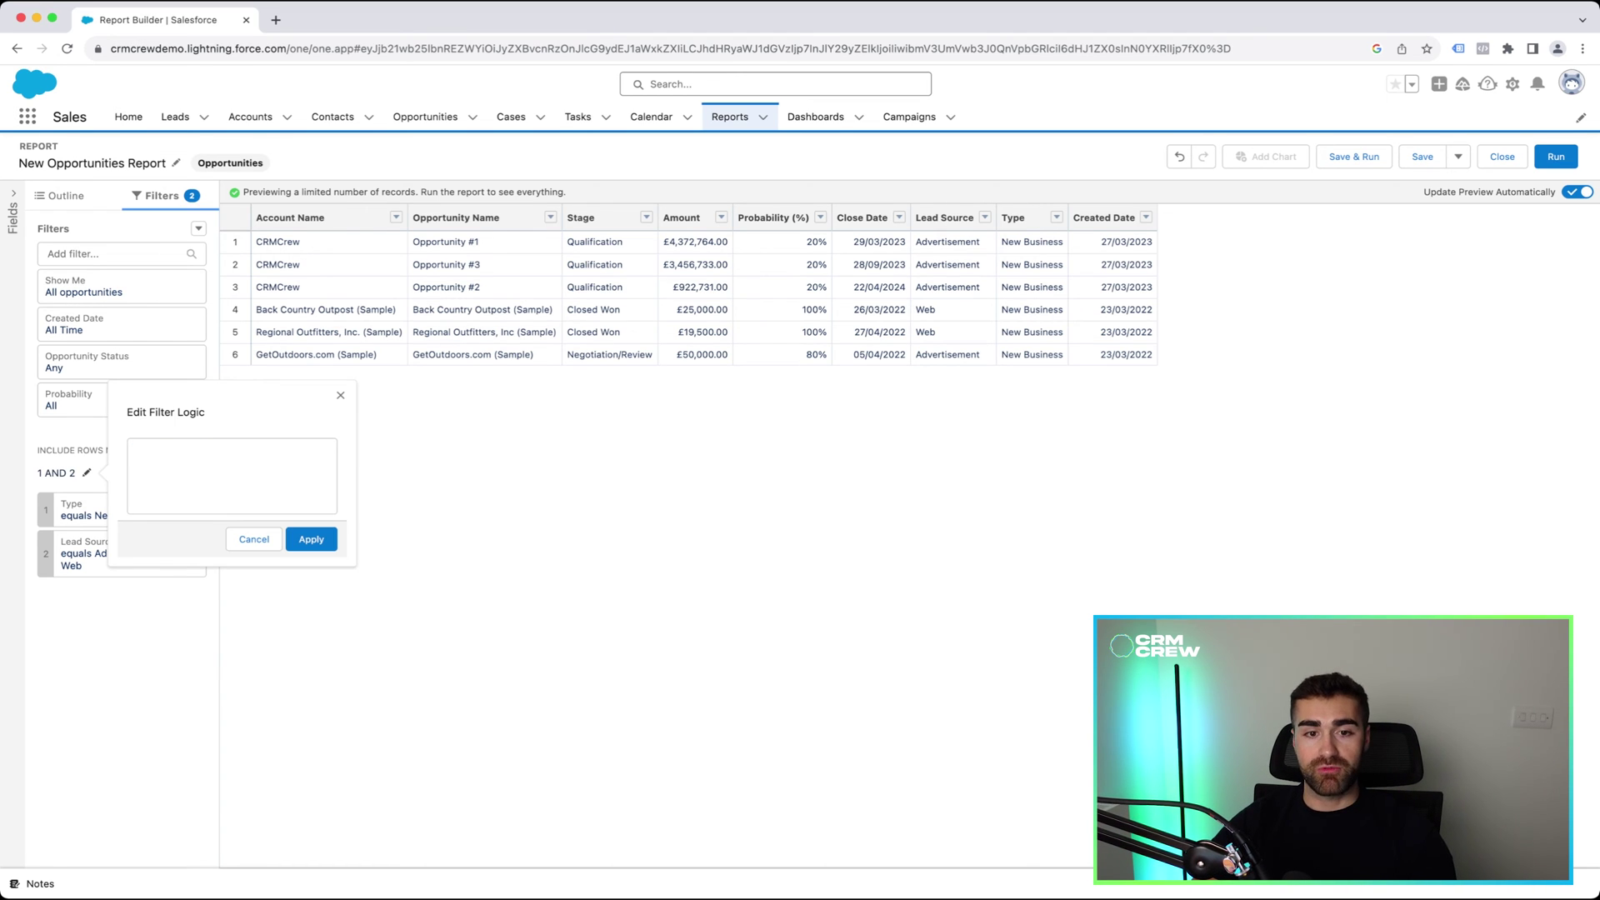
pyautogui.write('1 OR 2')
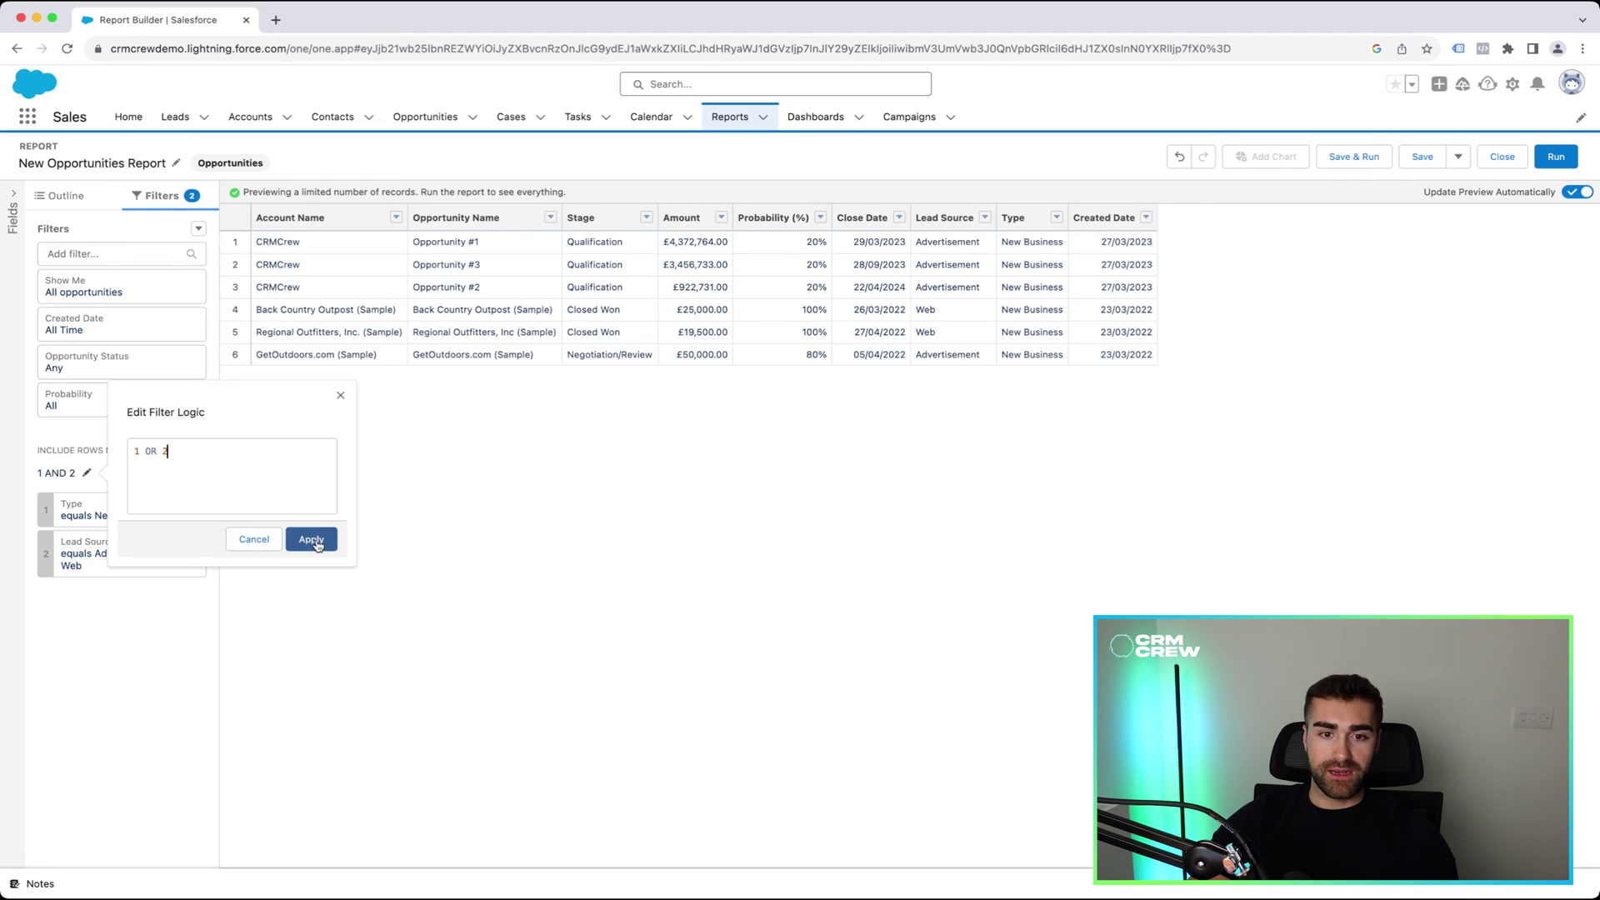
pyautogui.click(311, 539)
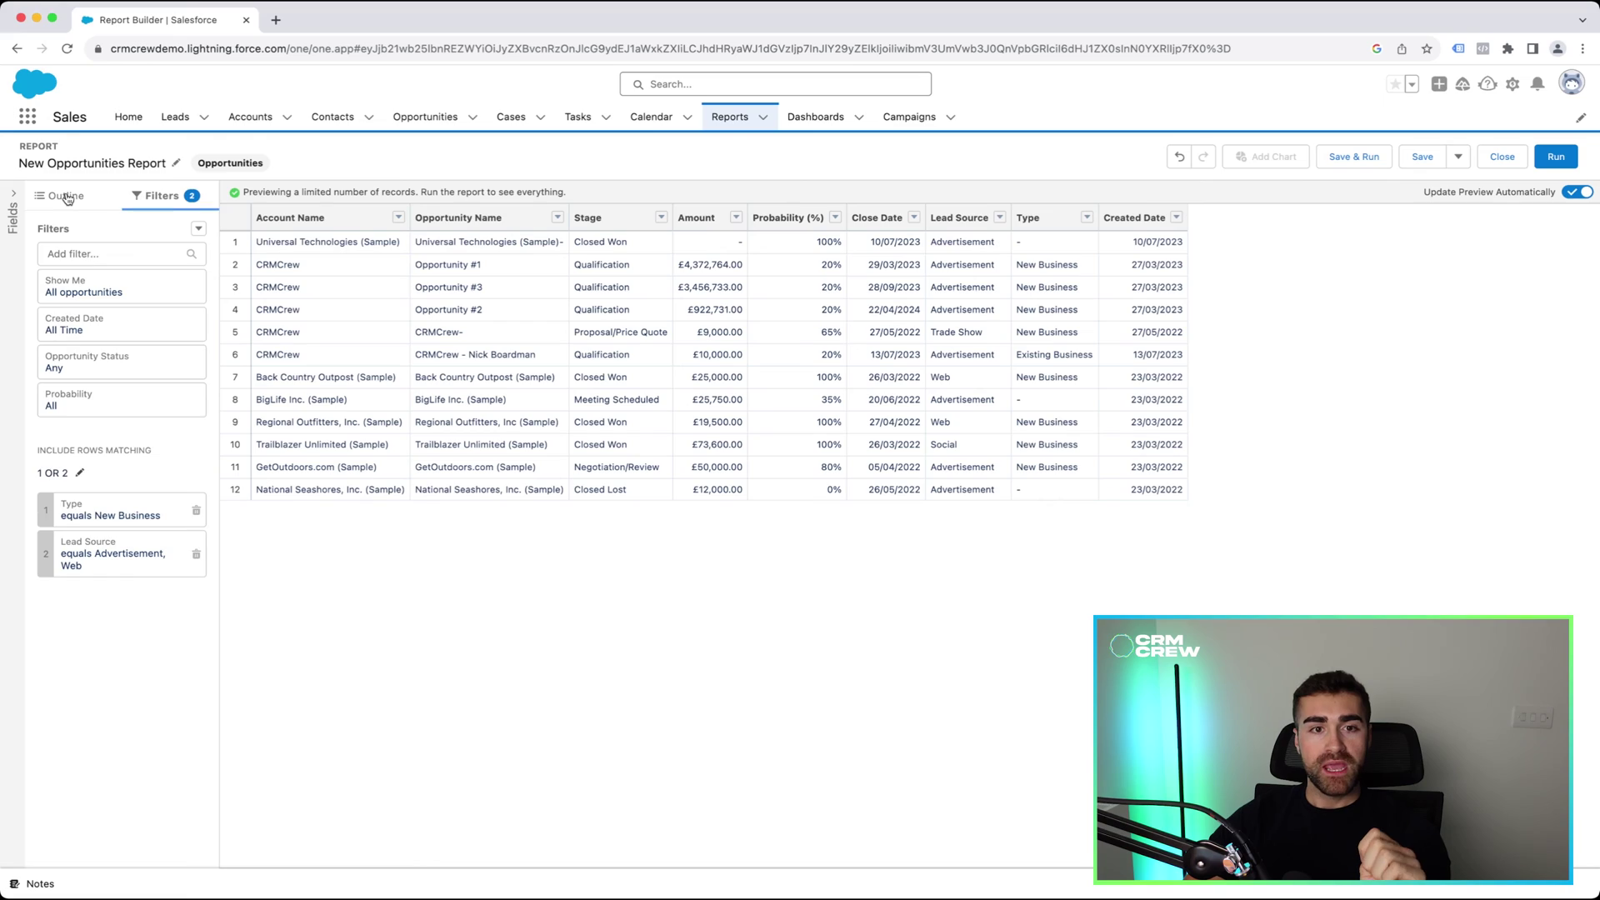
# Group the report rows by the opportunity's Created Date.
pyautogui.click(67, 197)
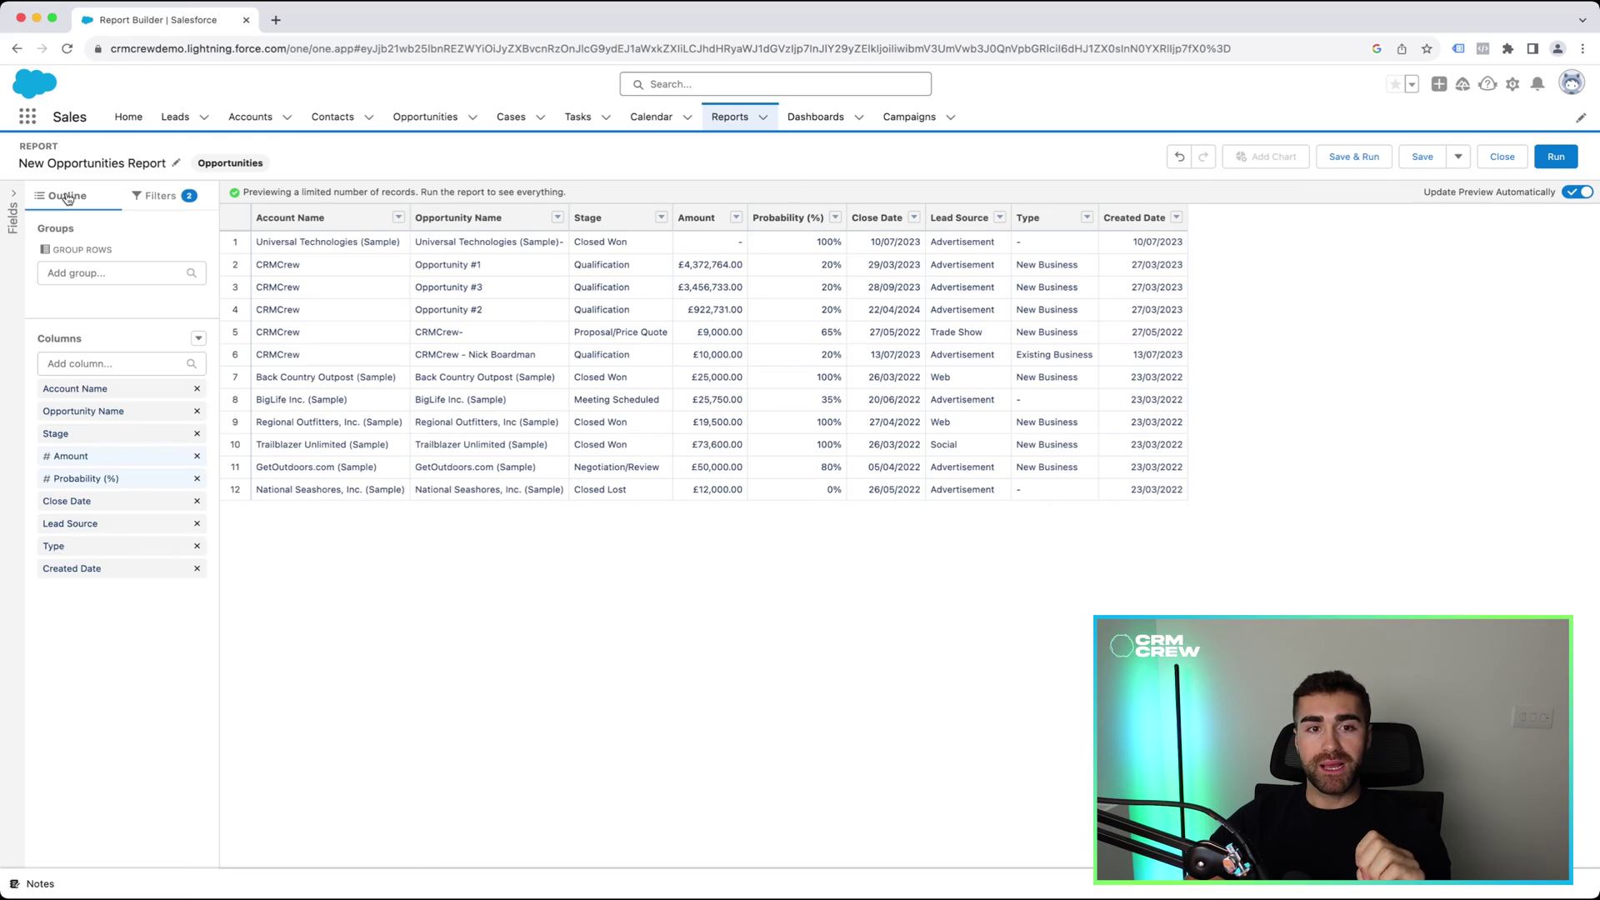
pyautogui.click(93, 273)
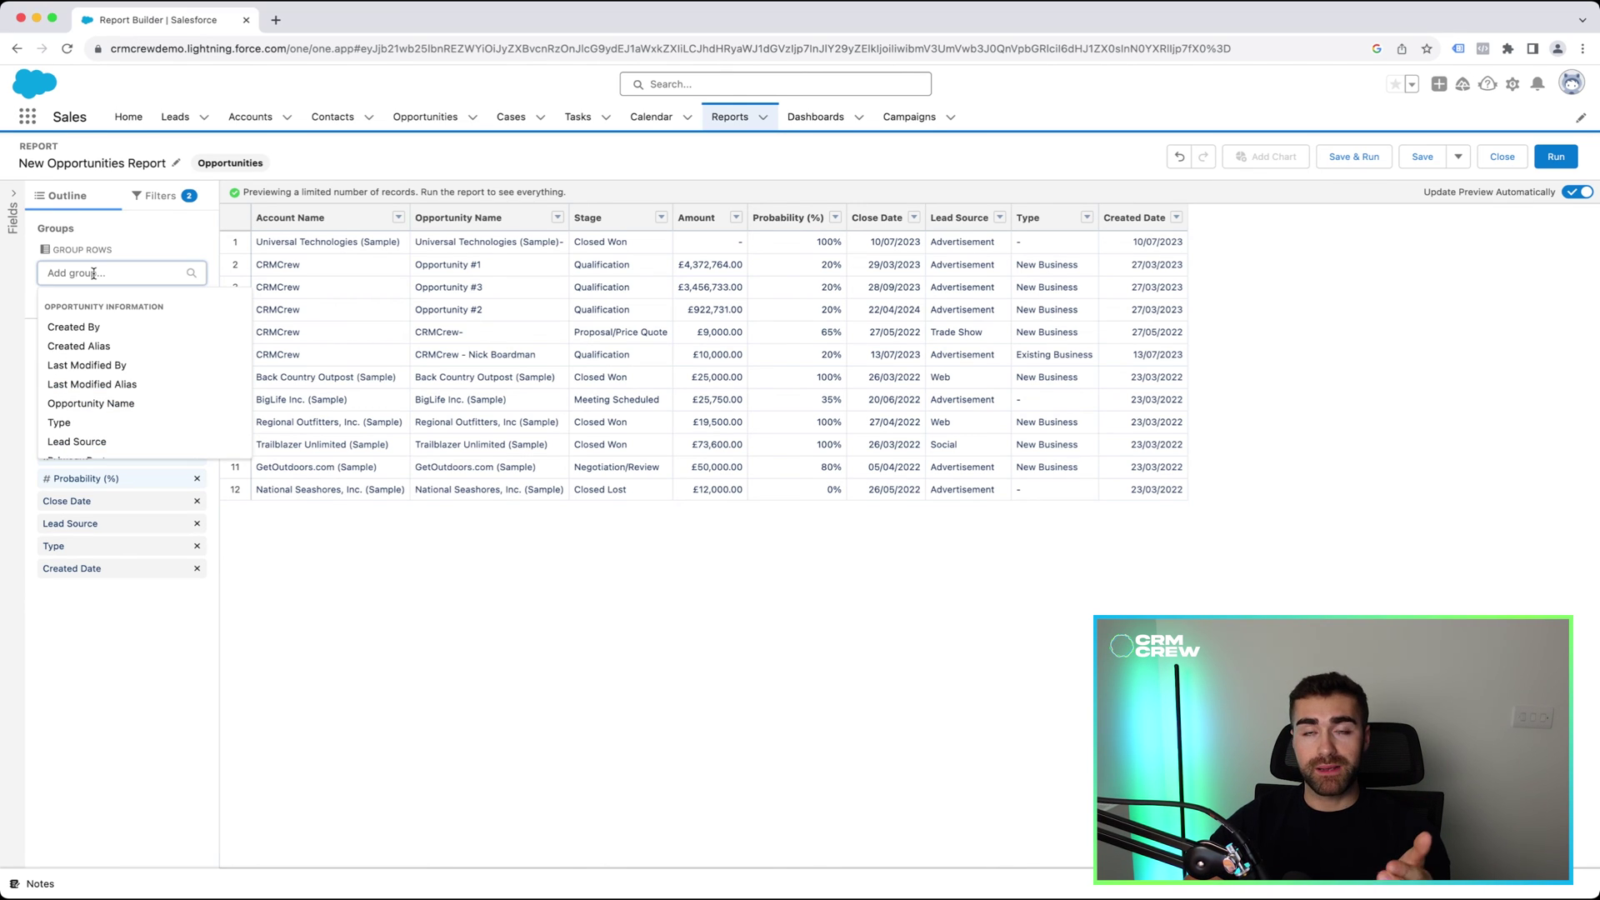
pyautogui.click(106, 257)
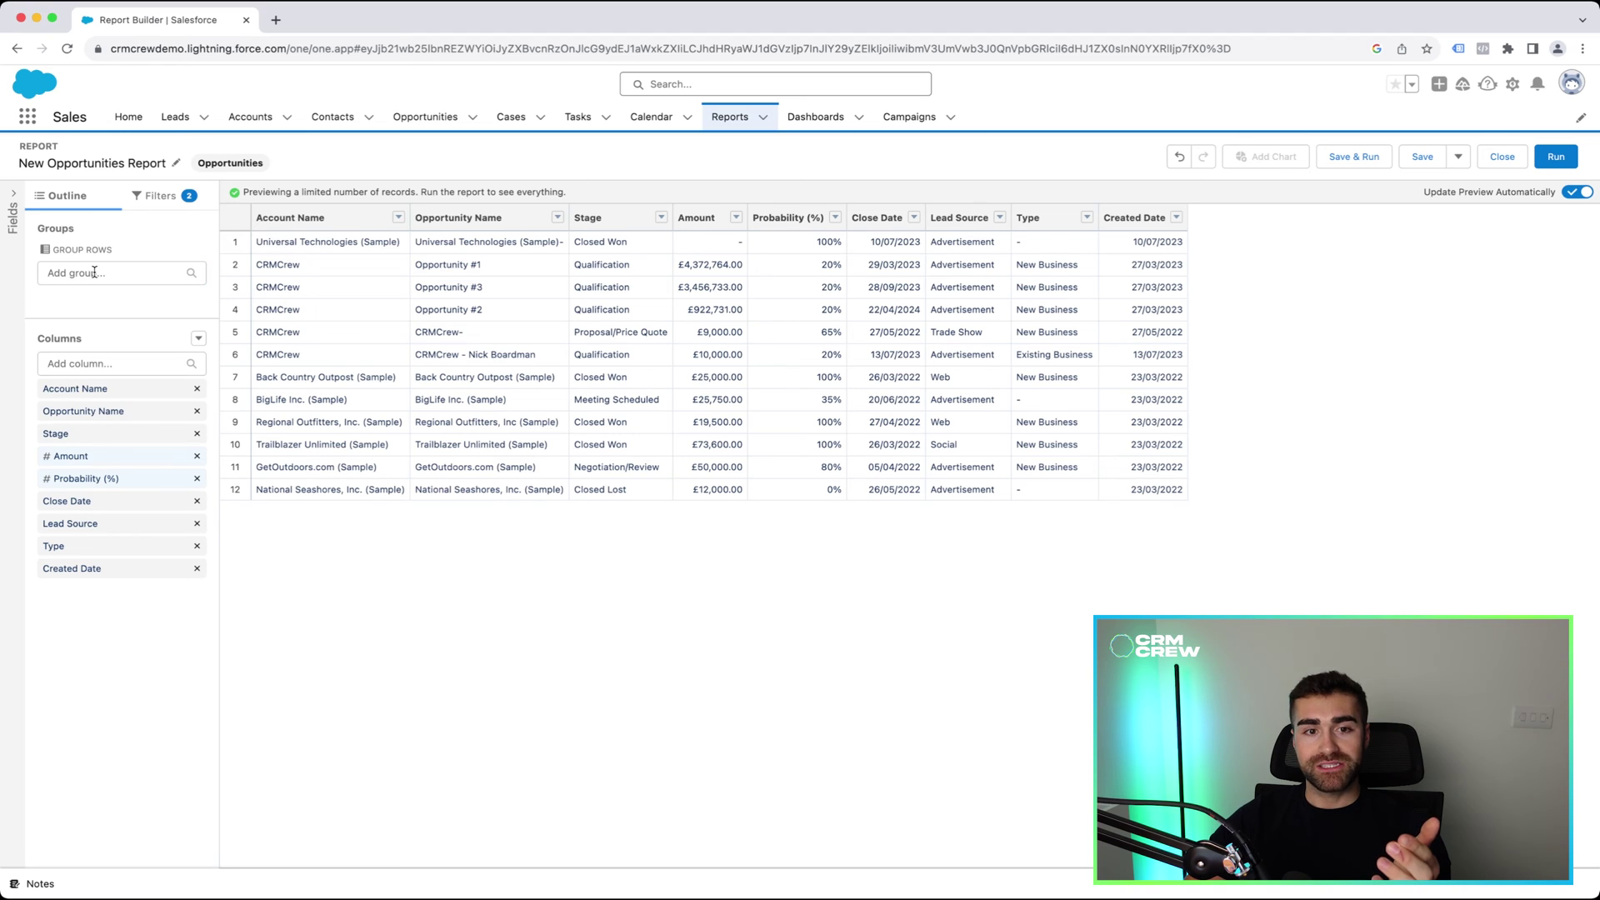
pyautogui.click(94, 273)
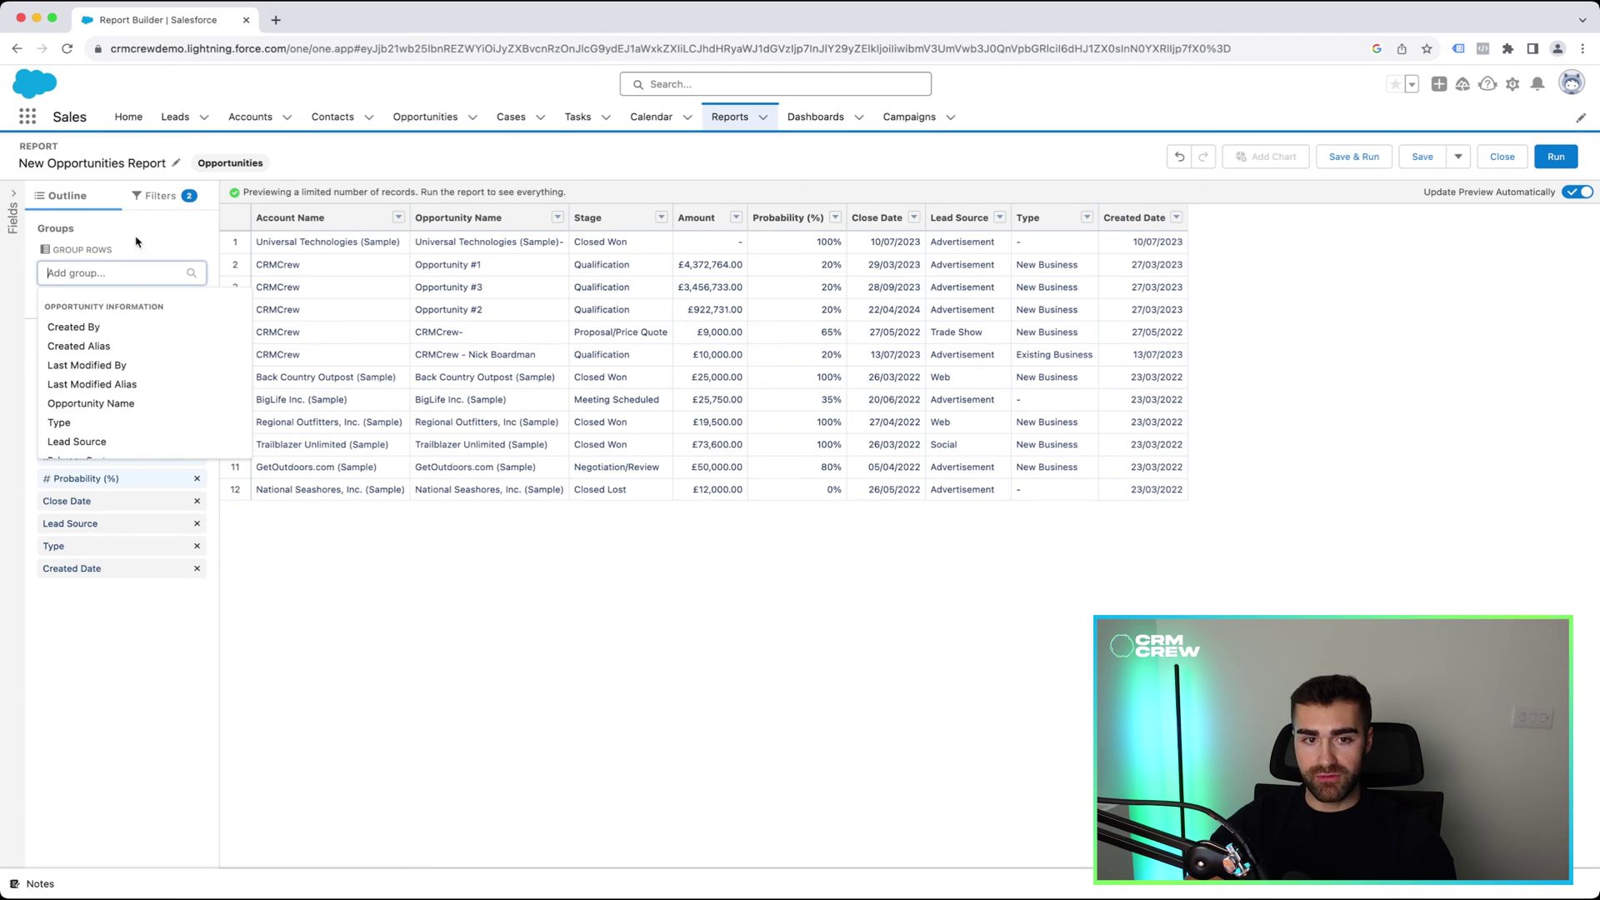
pyautogui.write('created')
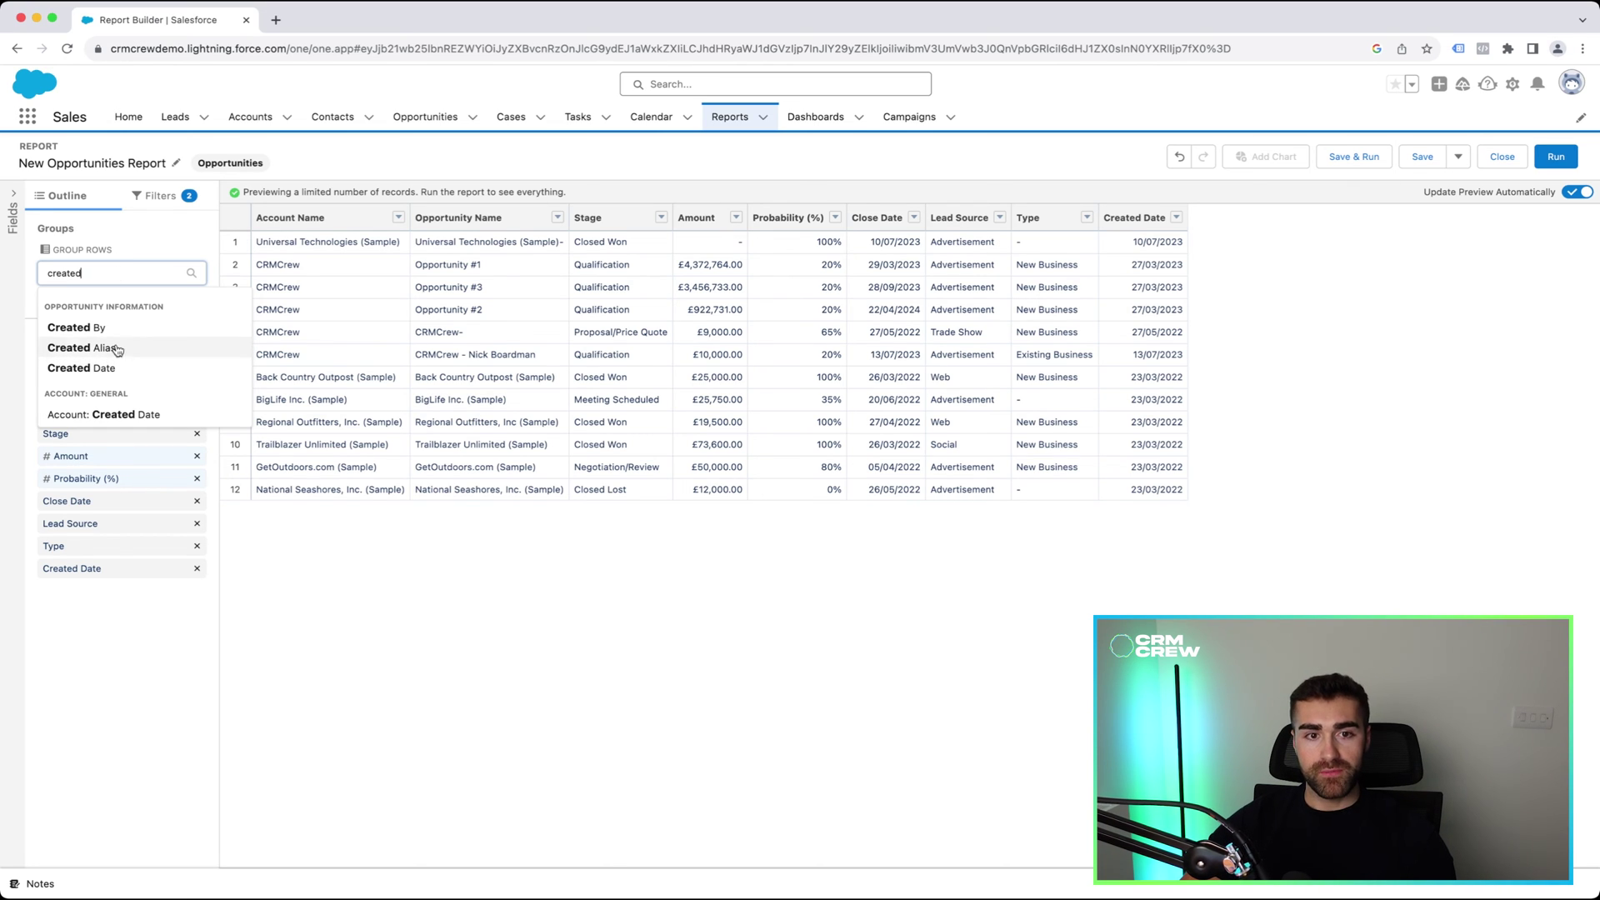
pyautogui.click(90, 369)
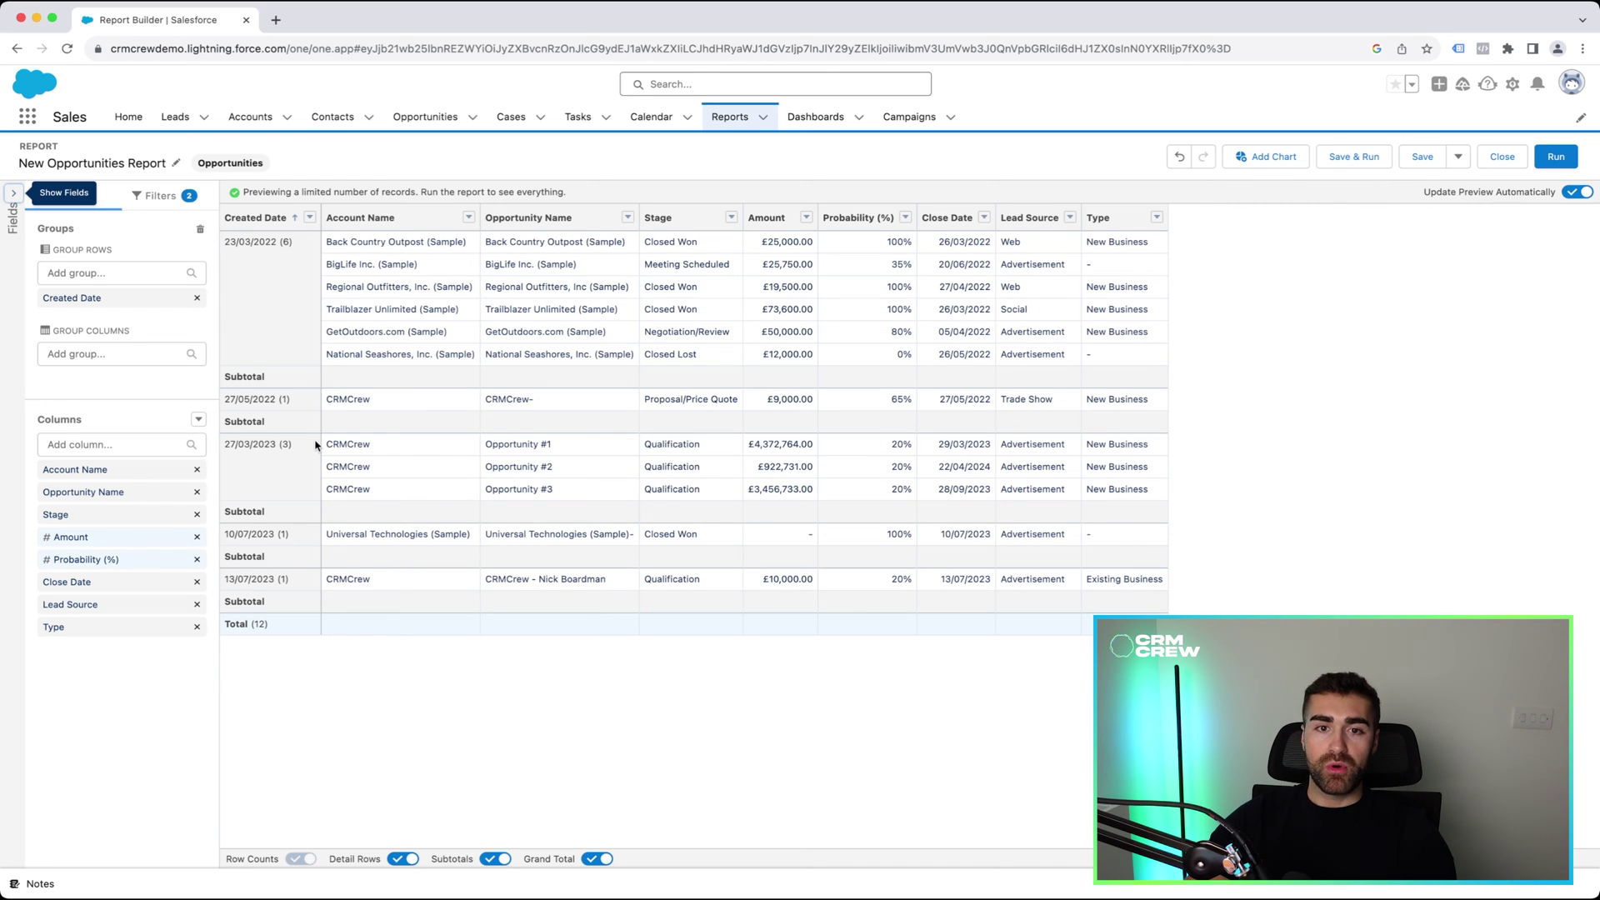
# Group the Created Date row group by Calendar Month.
pyautogui.click(310, 218)
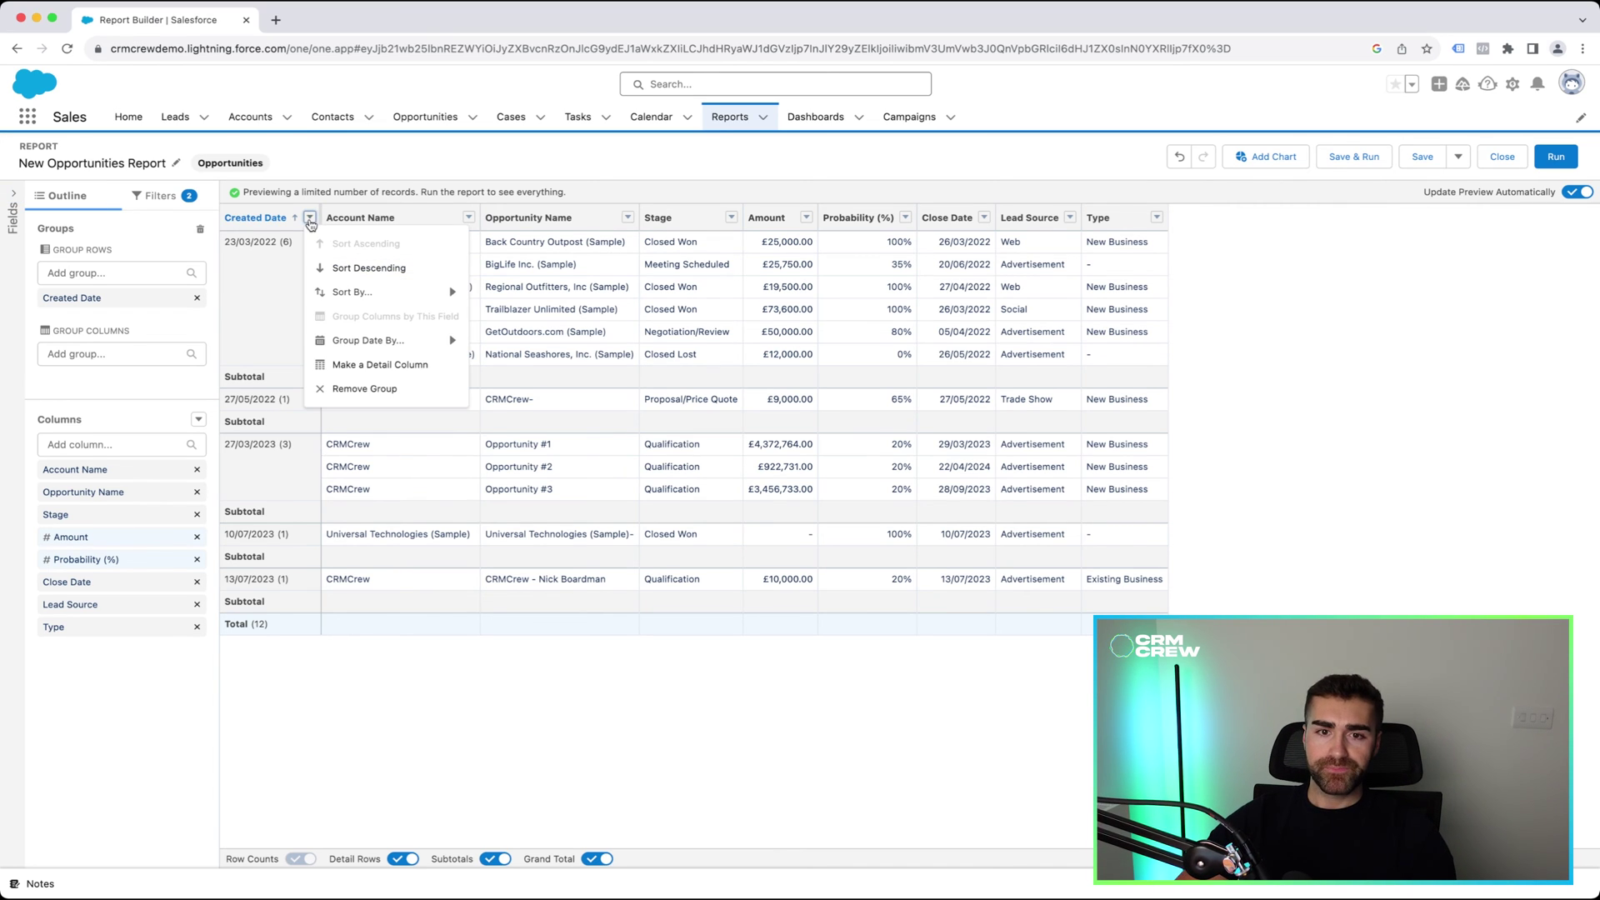
pyautogui.moveTo(344, 349)
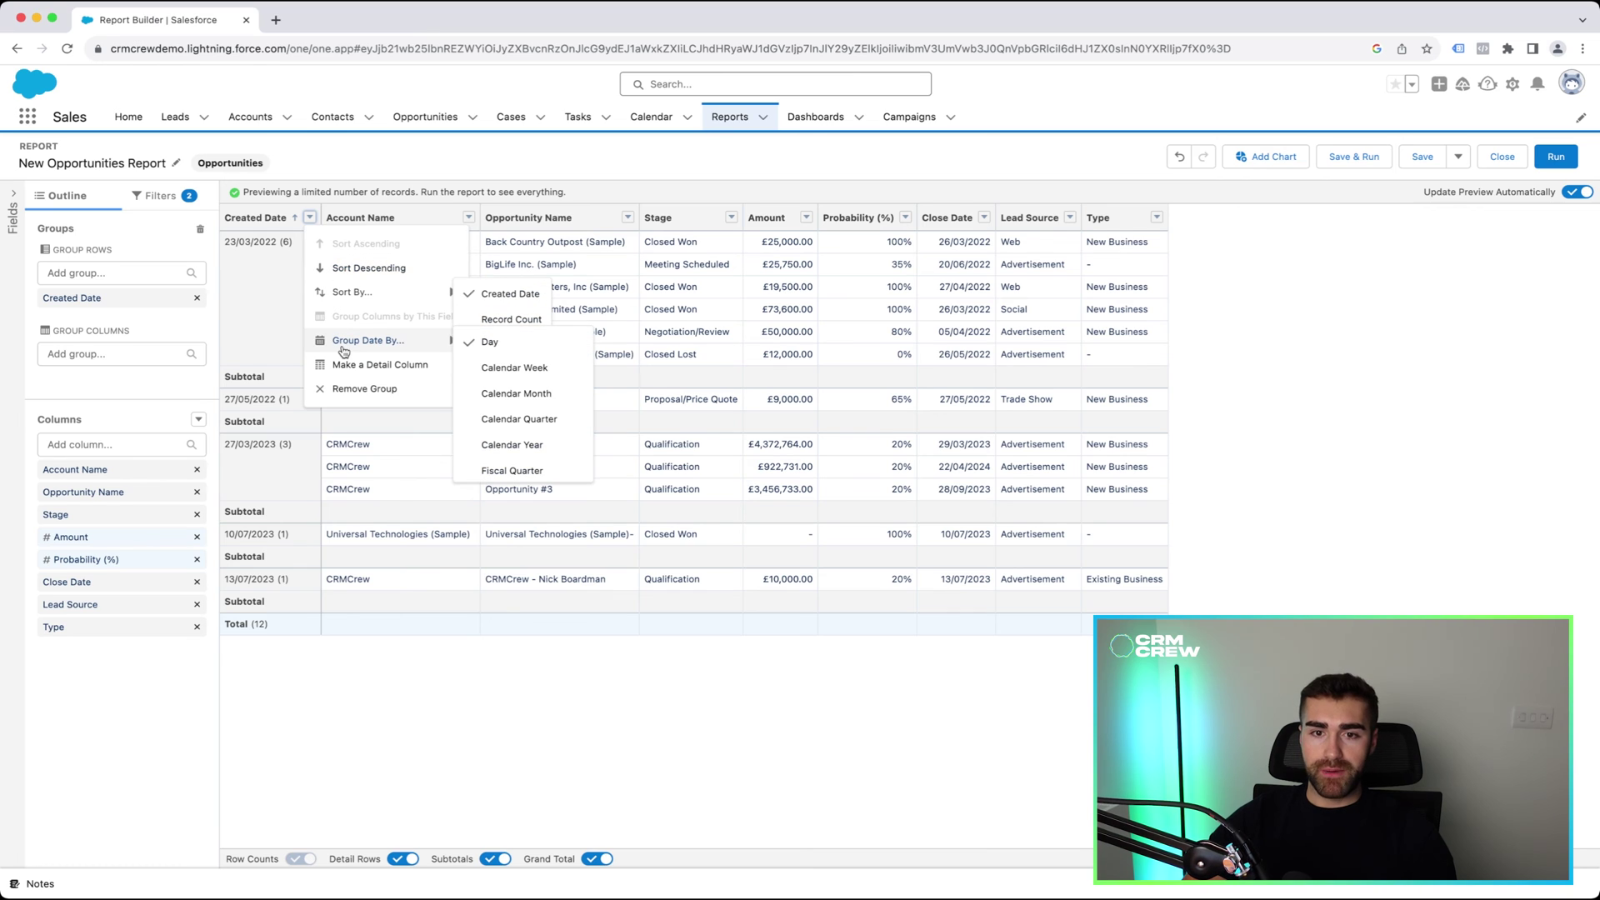
pyautogui.click(517, 394)
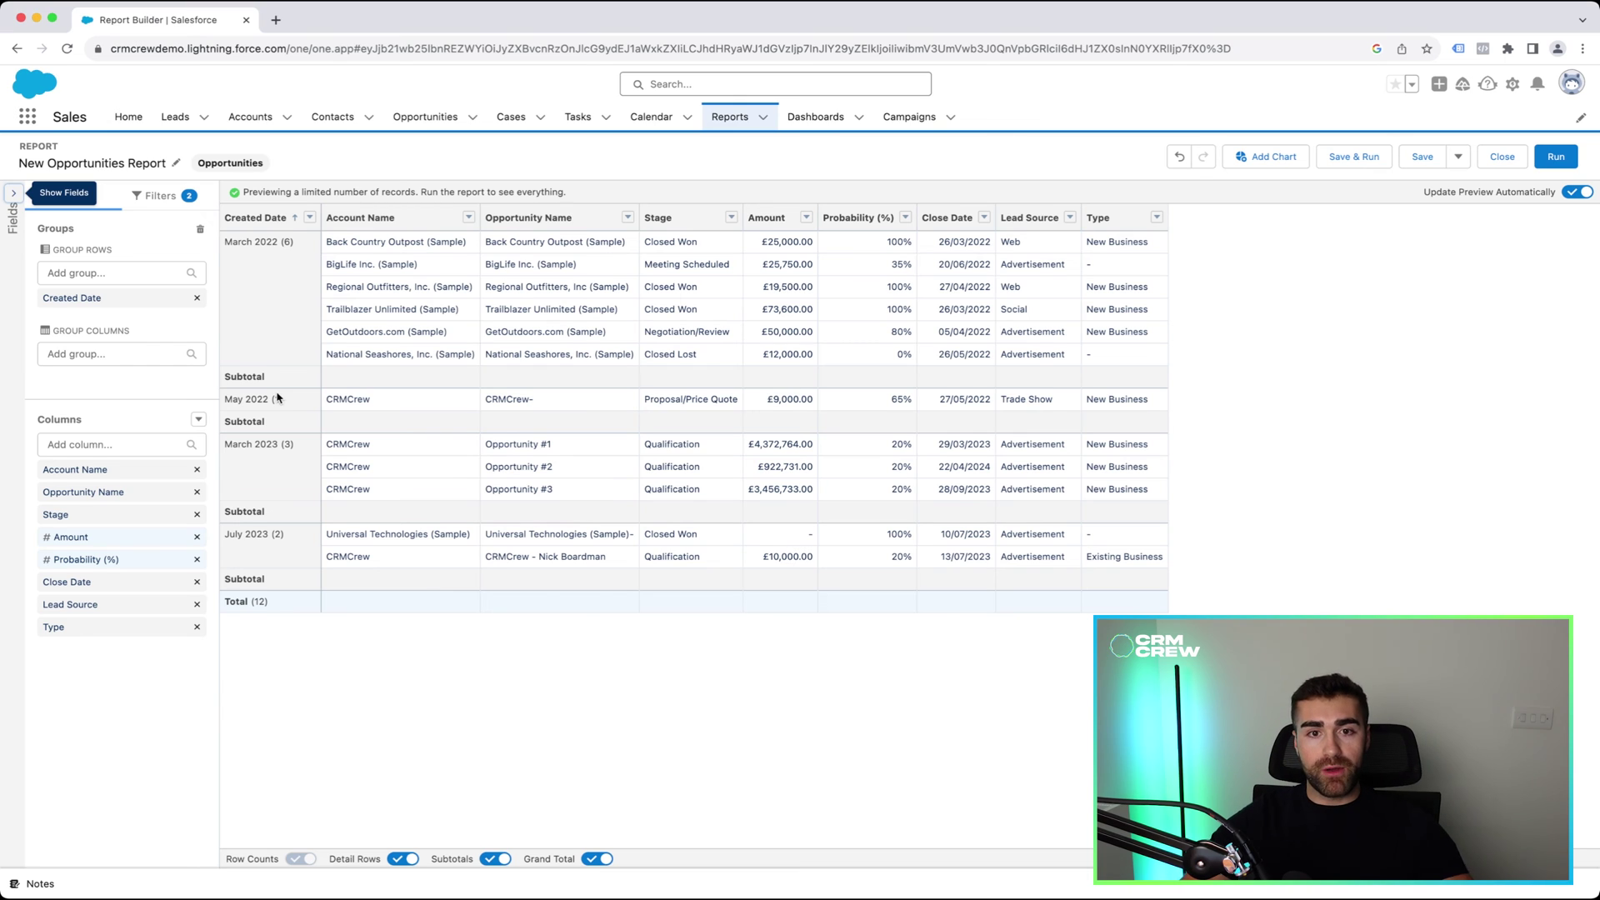
pyautogui.click(308, 217)
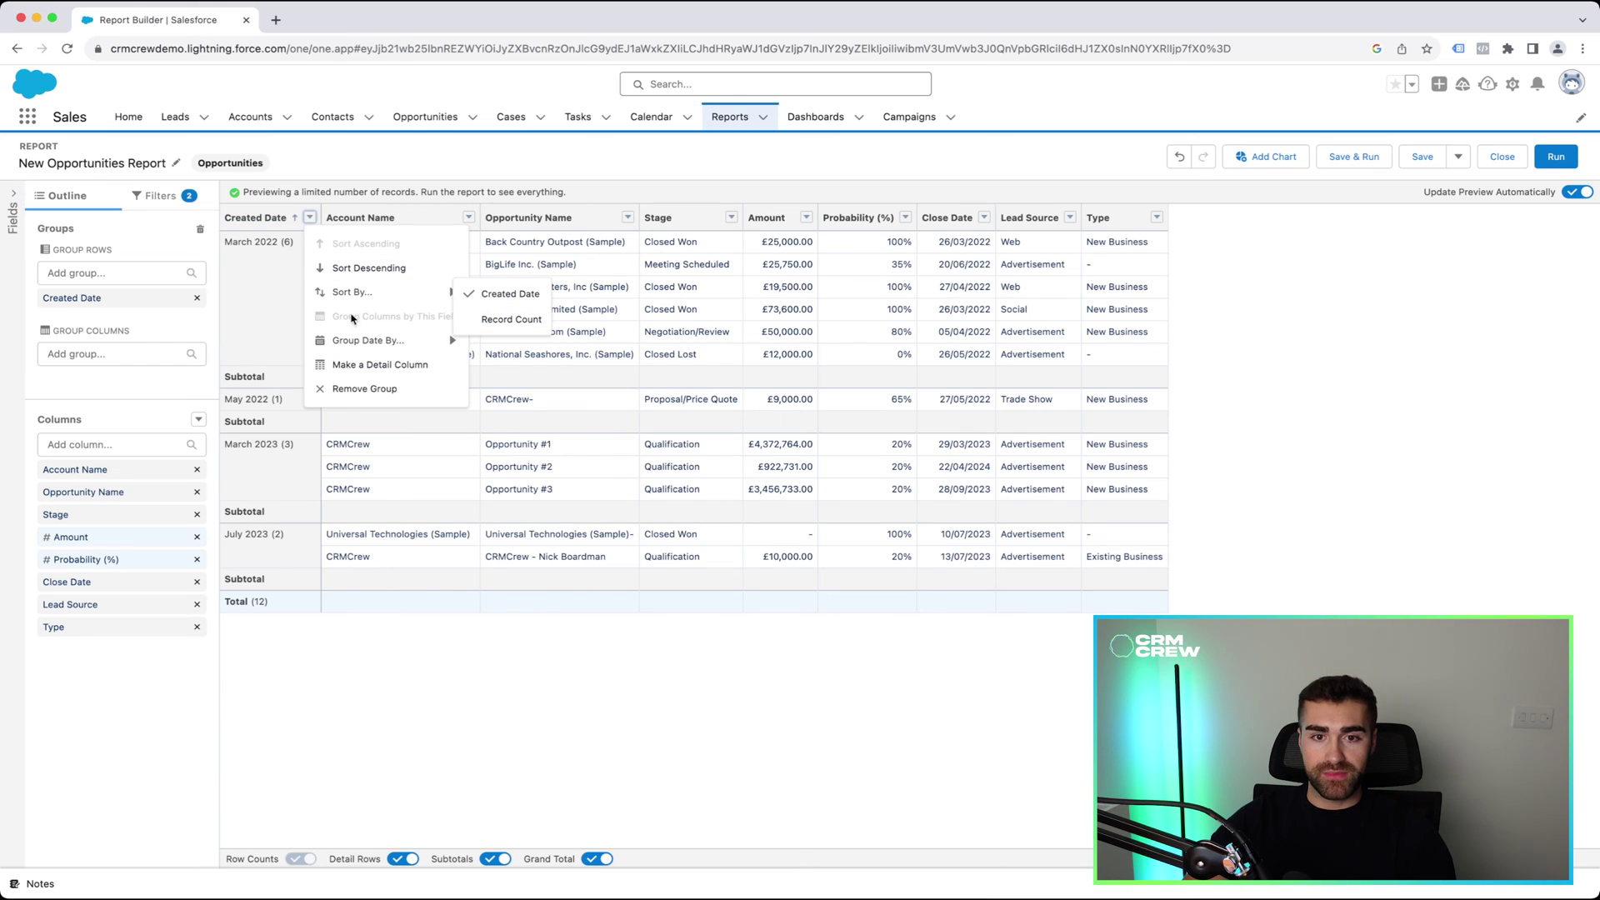
pyautogui.moveTo(350, 342)
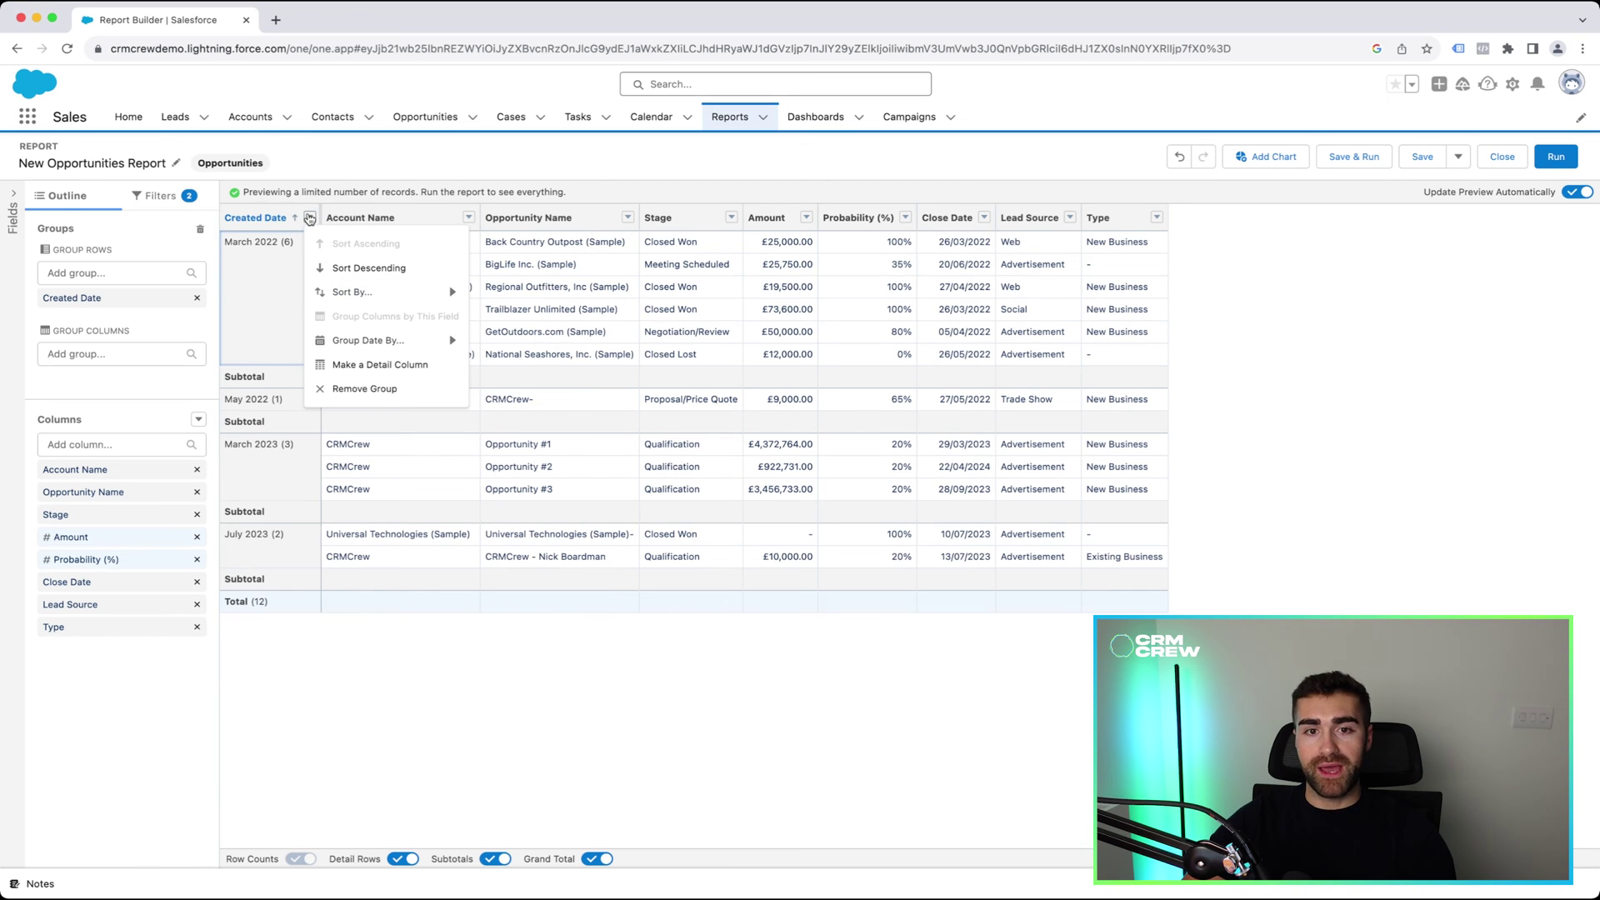
pyautogui.click(309, 217)
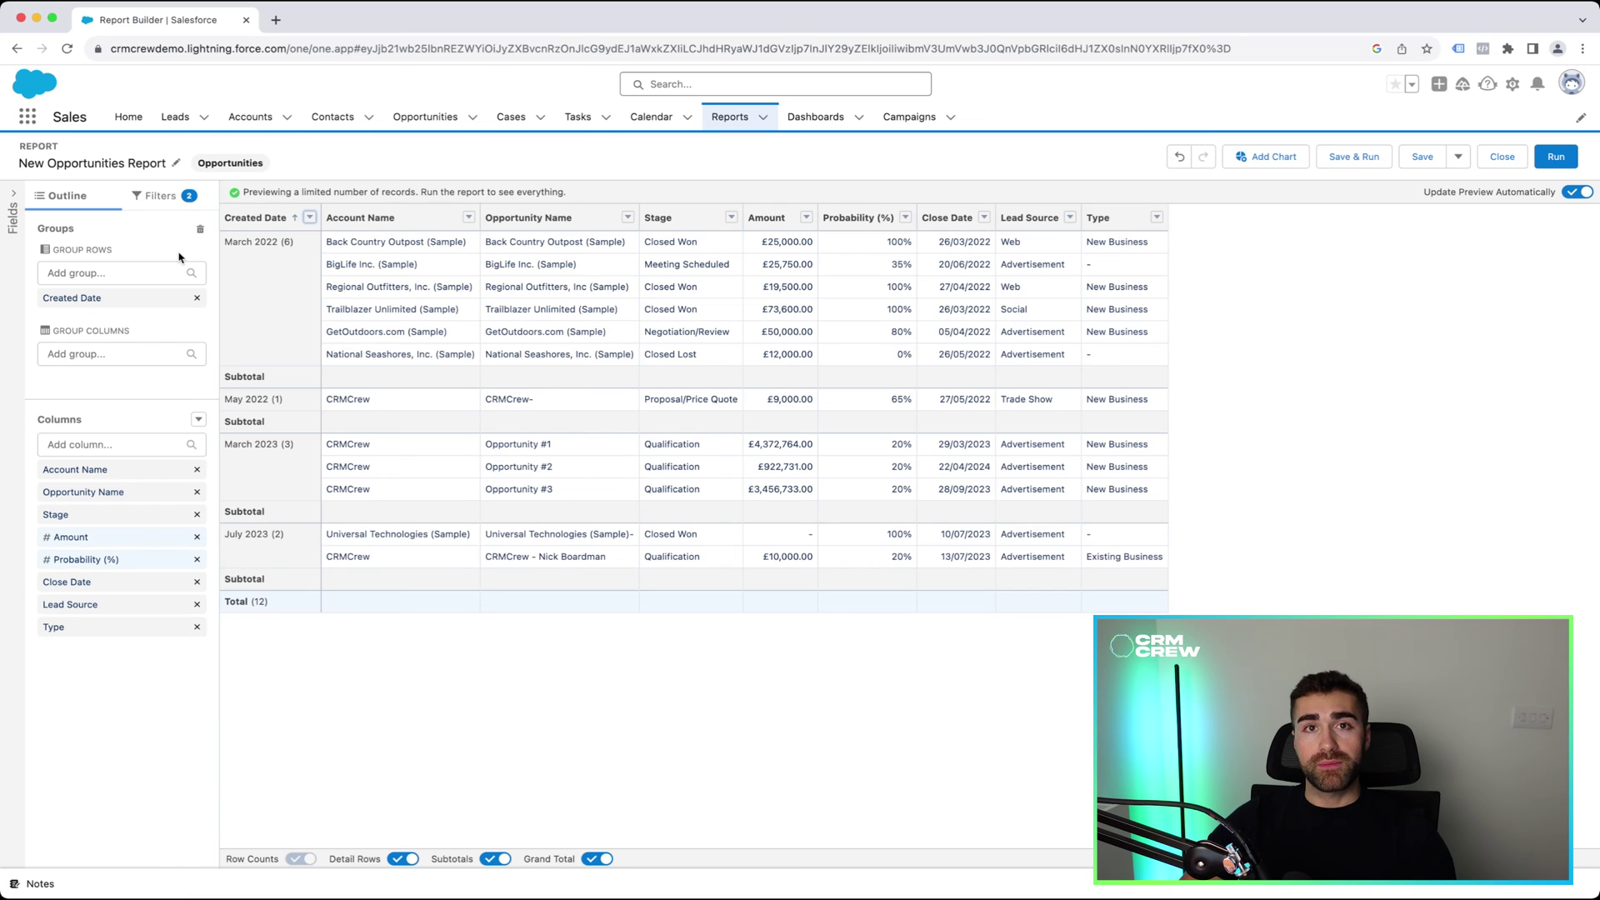
# Add Lead Source as a column group to the report.
pyautogui.click(91, 353)
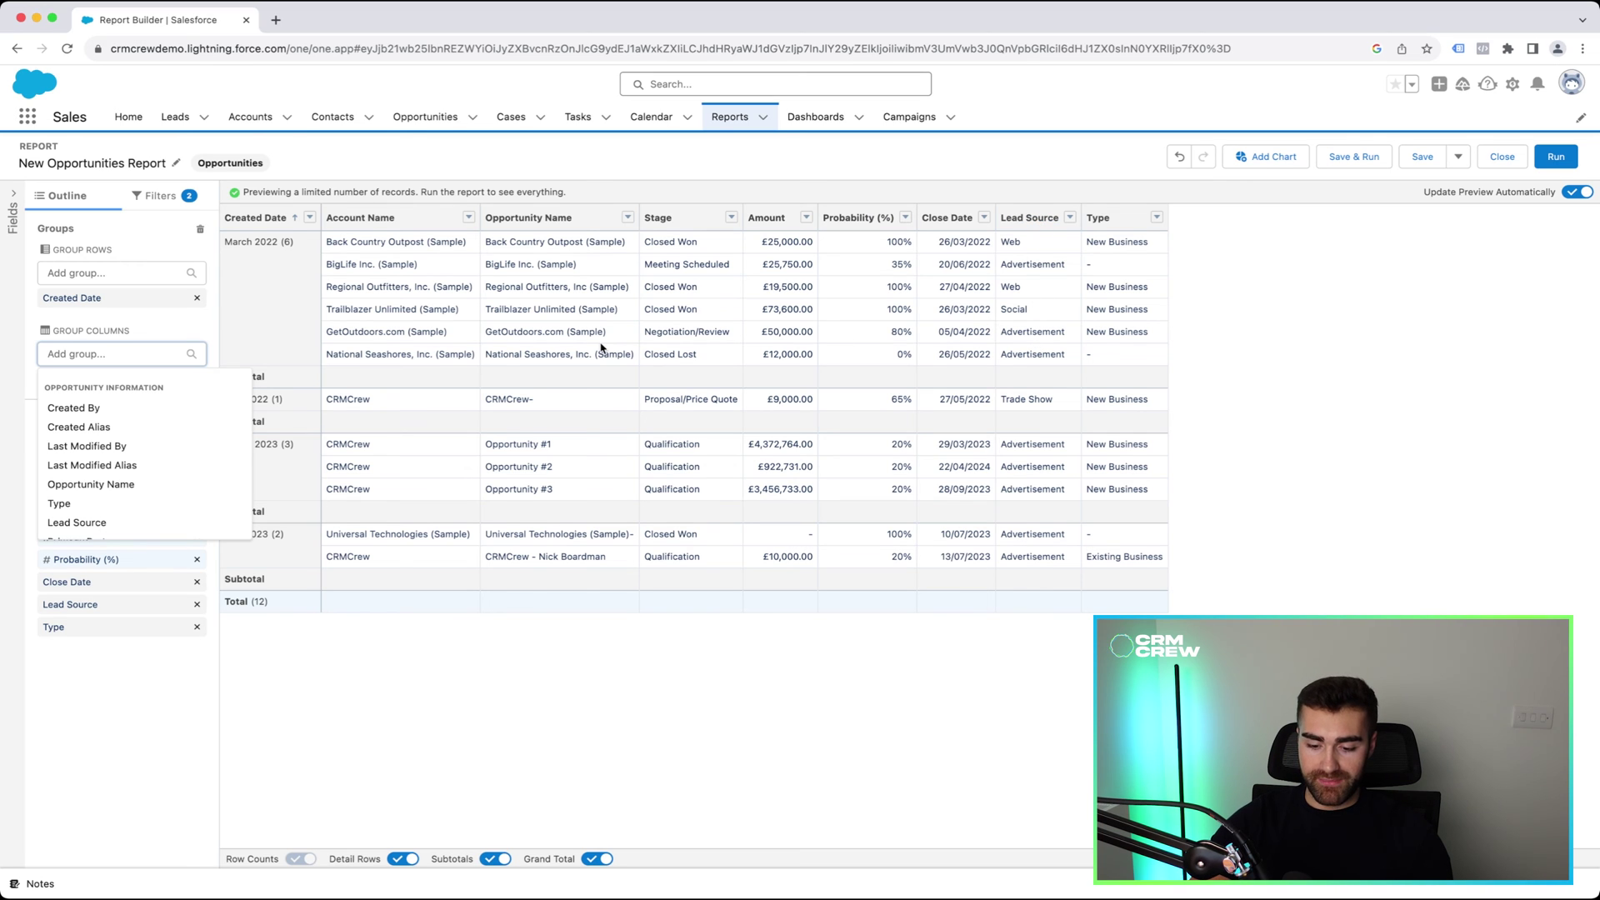
pyautogui.write('lead')
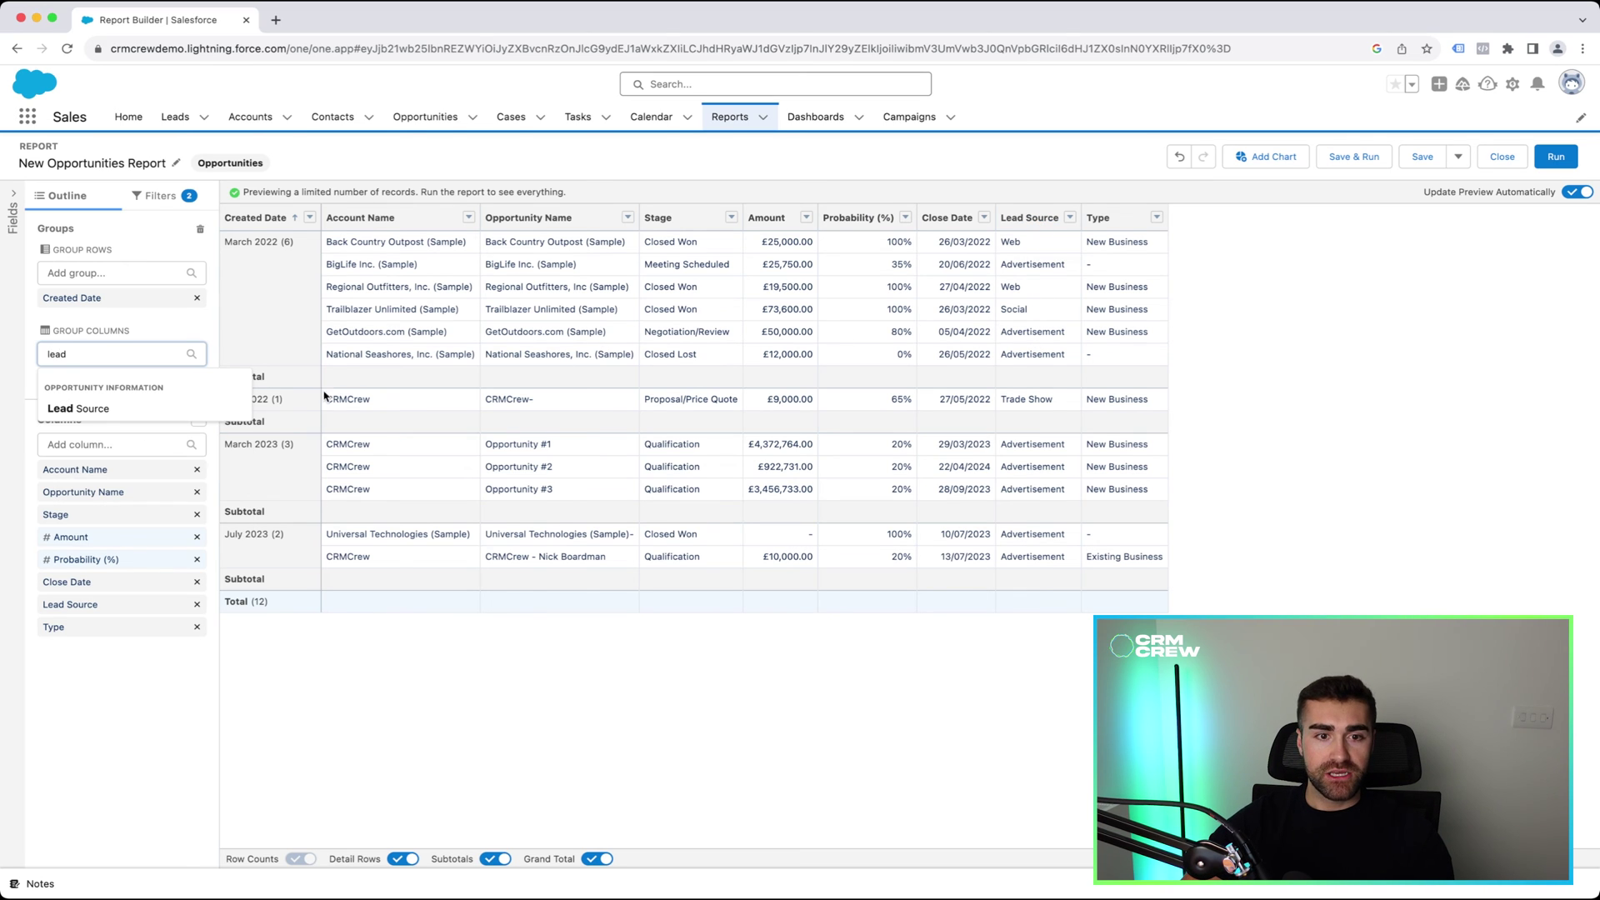
pyautogui.click(142, 410)
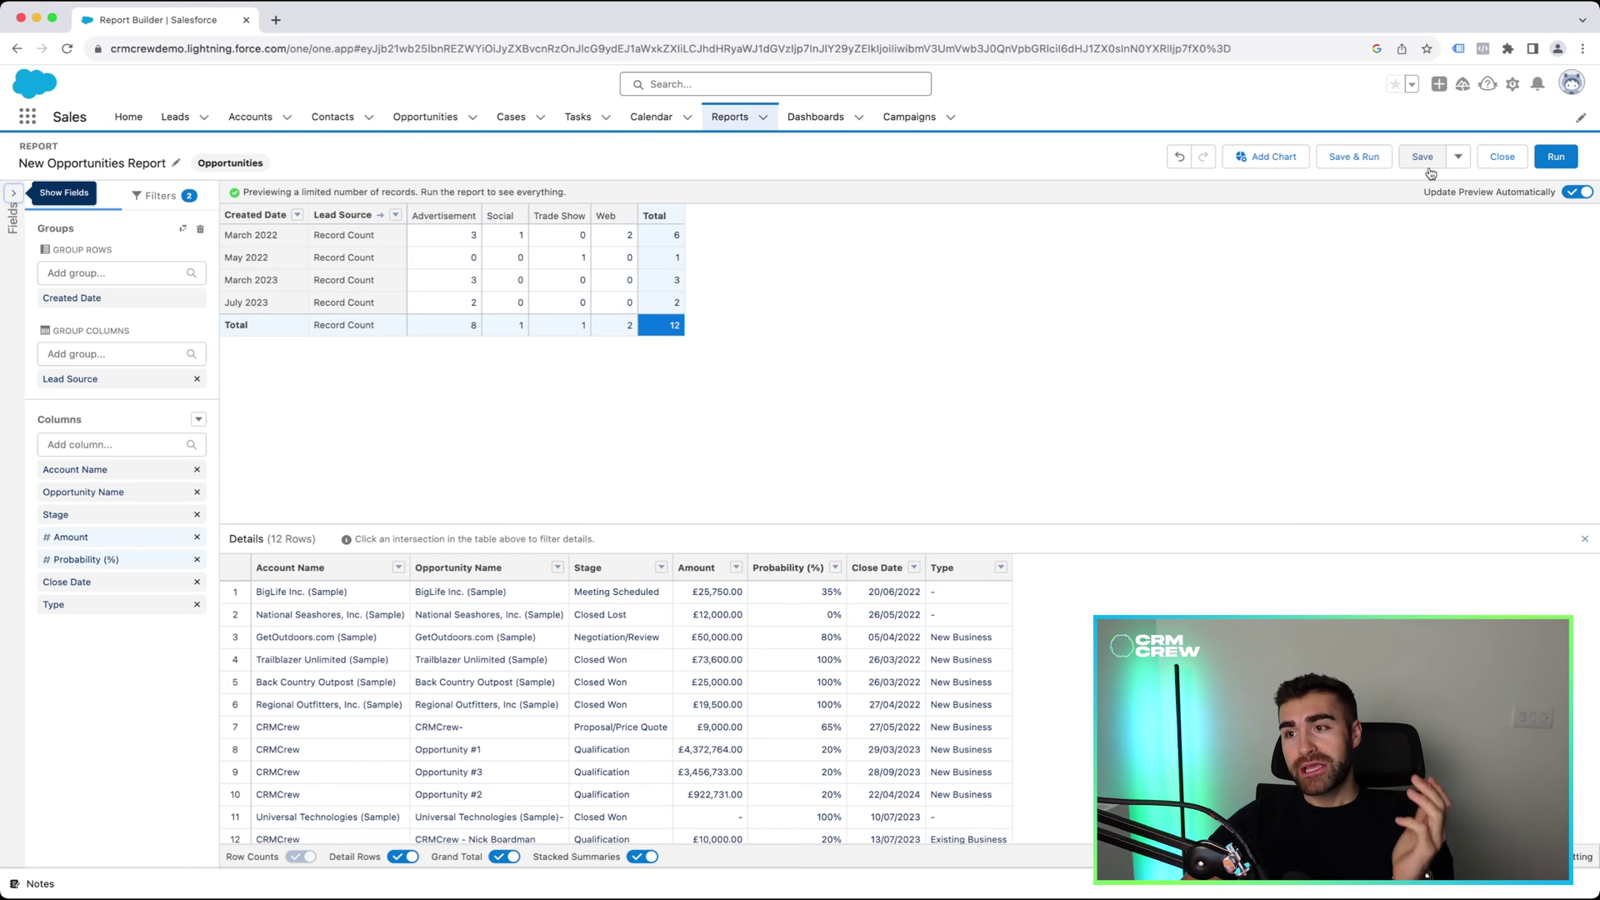
# Run the New Opportunities Report and add a chart to it.
pyautogui.click(1551, 167)
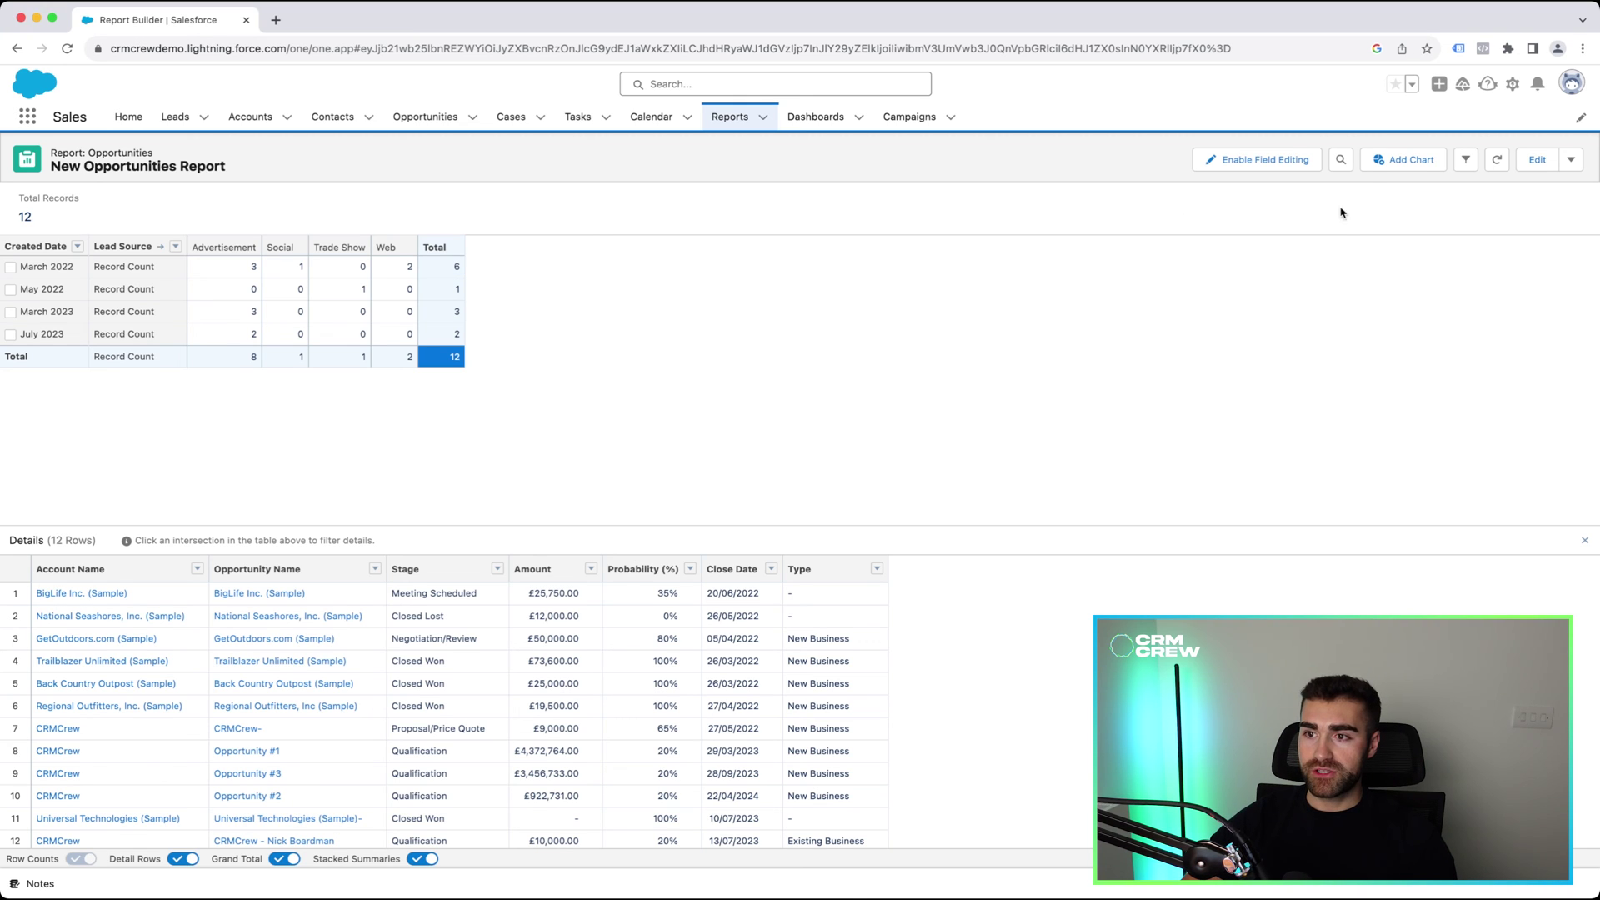
pyautogui.click(1390, 164)
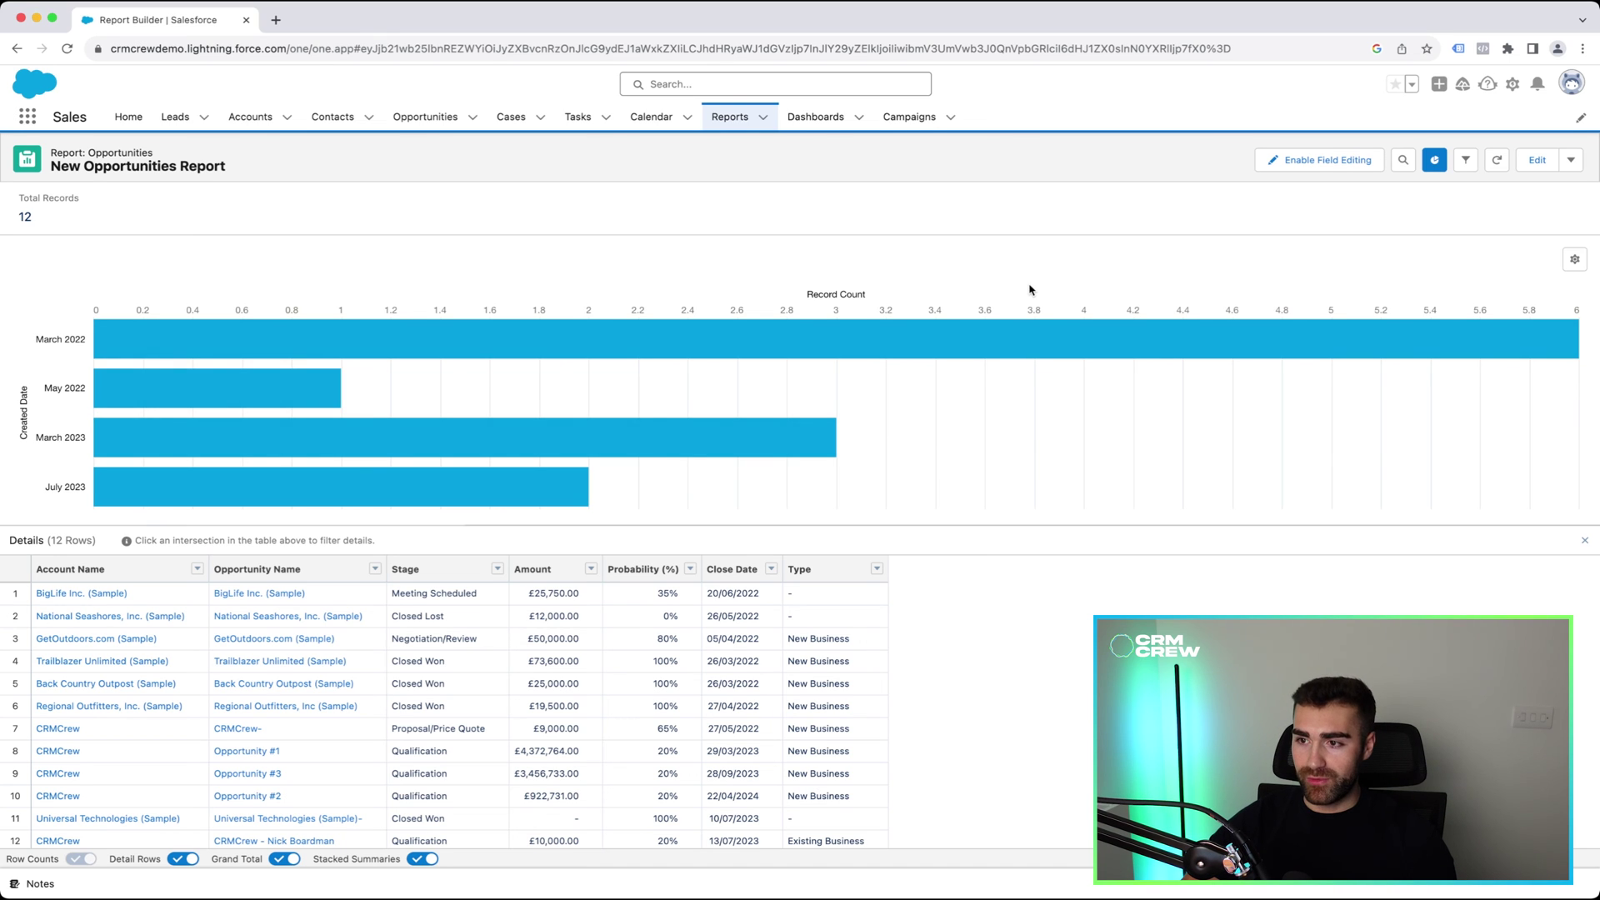
# Display the chart as a Column chart and inspect the record count for March 2023.
pyautogui.click(1574, 261)
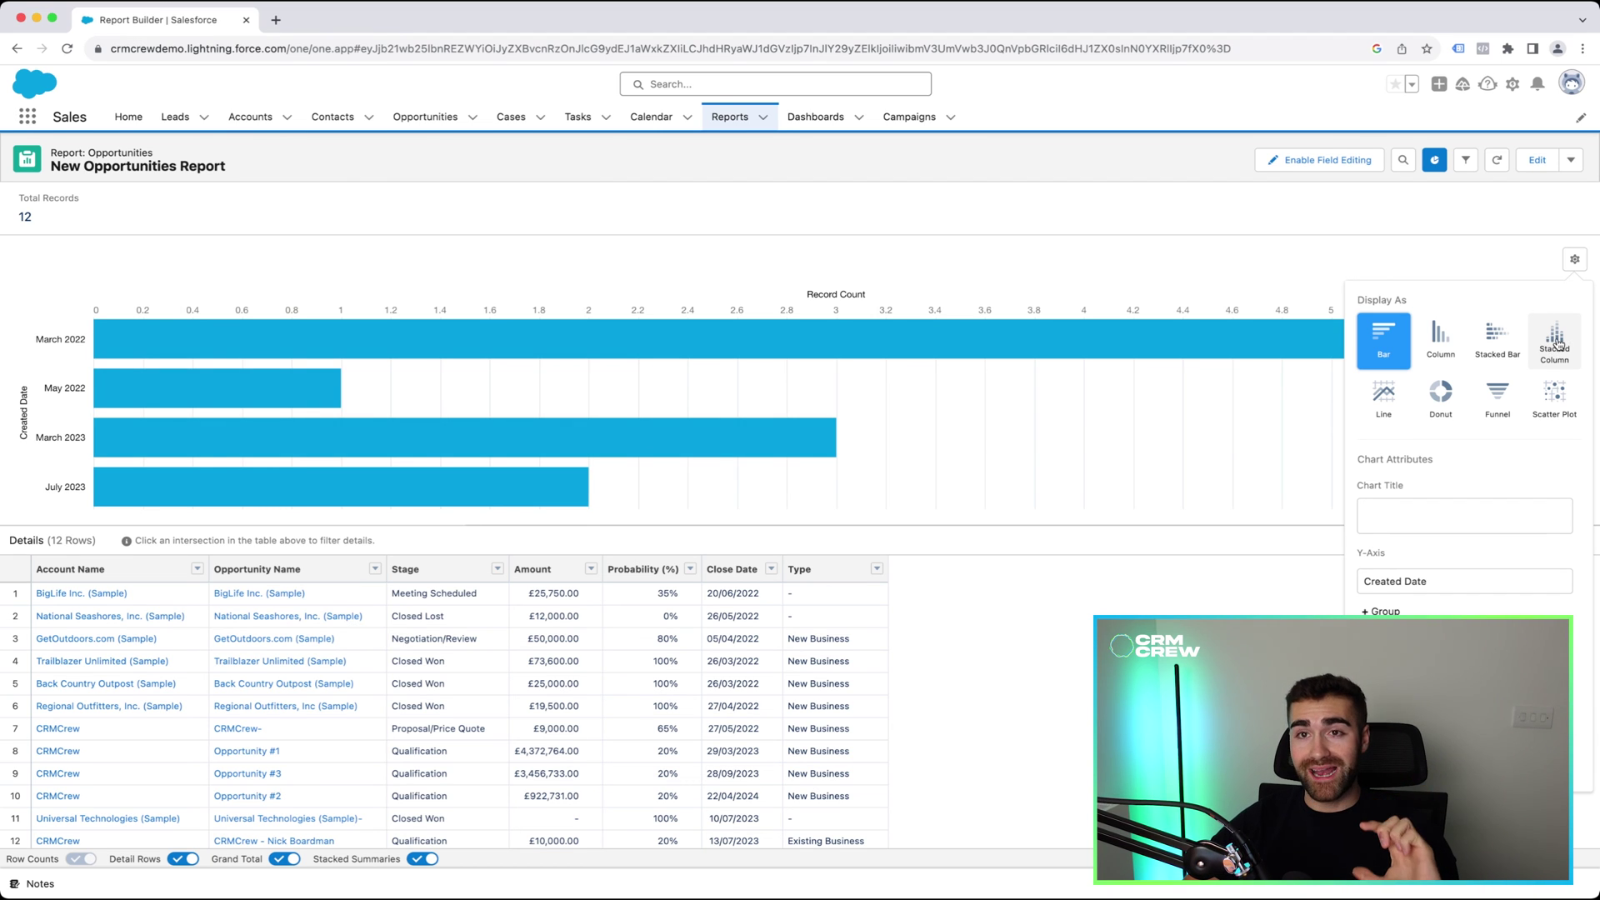
pyautogui.click(1450, 350)
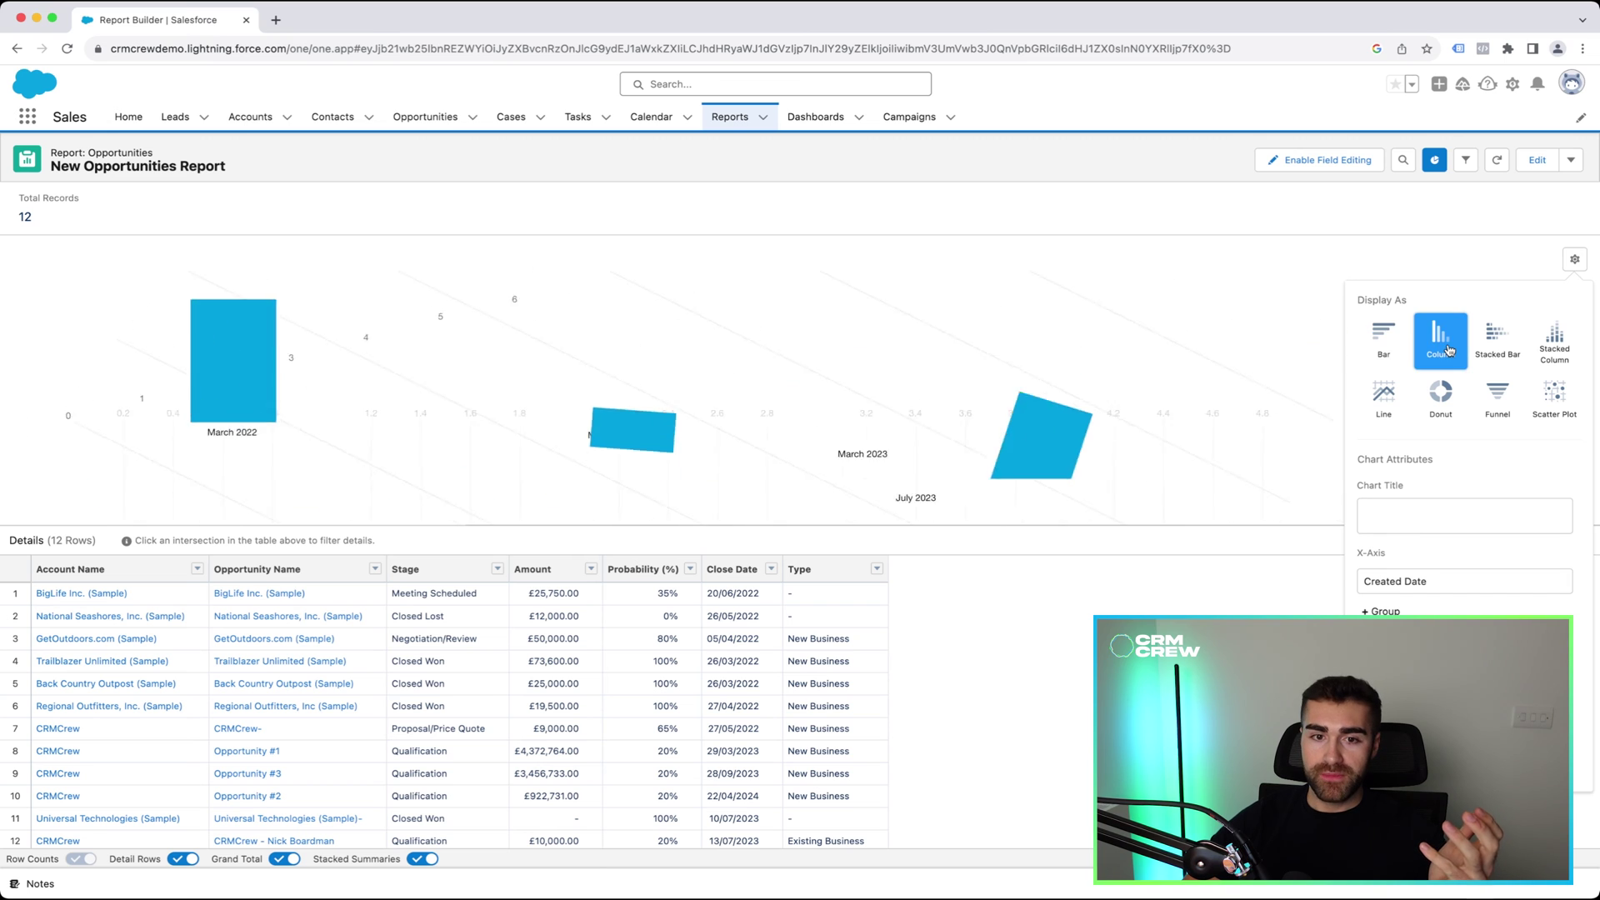
pyautogui.moveTo(203, 374)
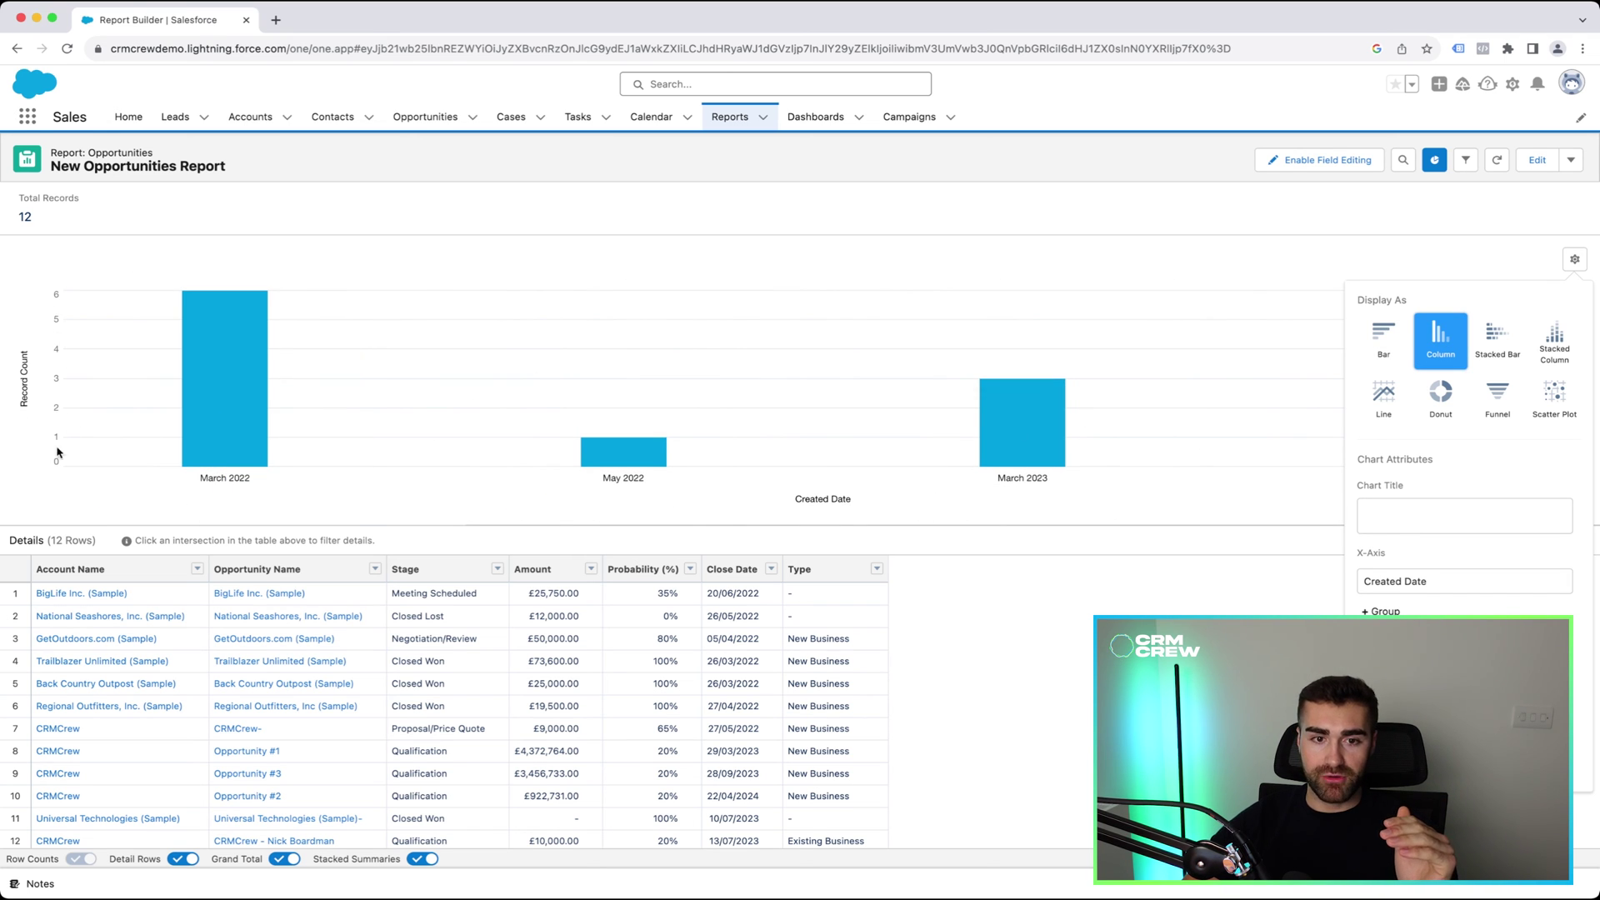
pyautogui.moveTo(1039, 436)
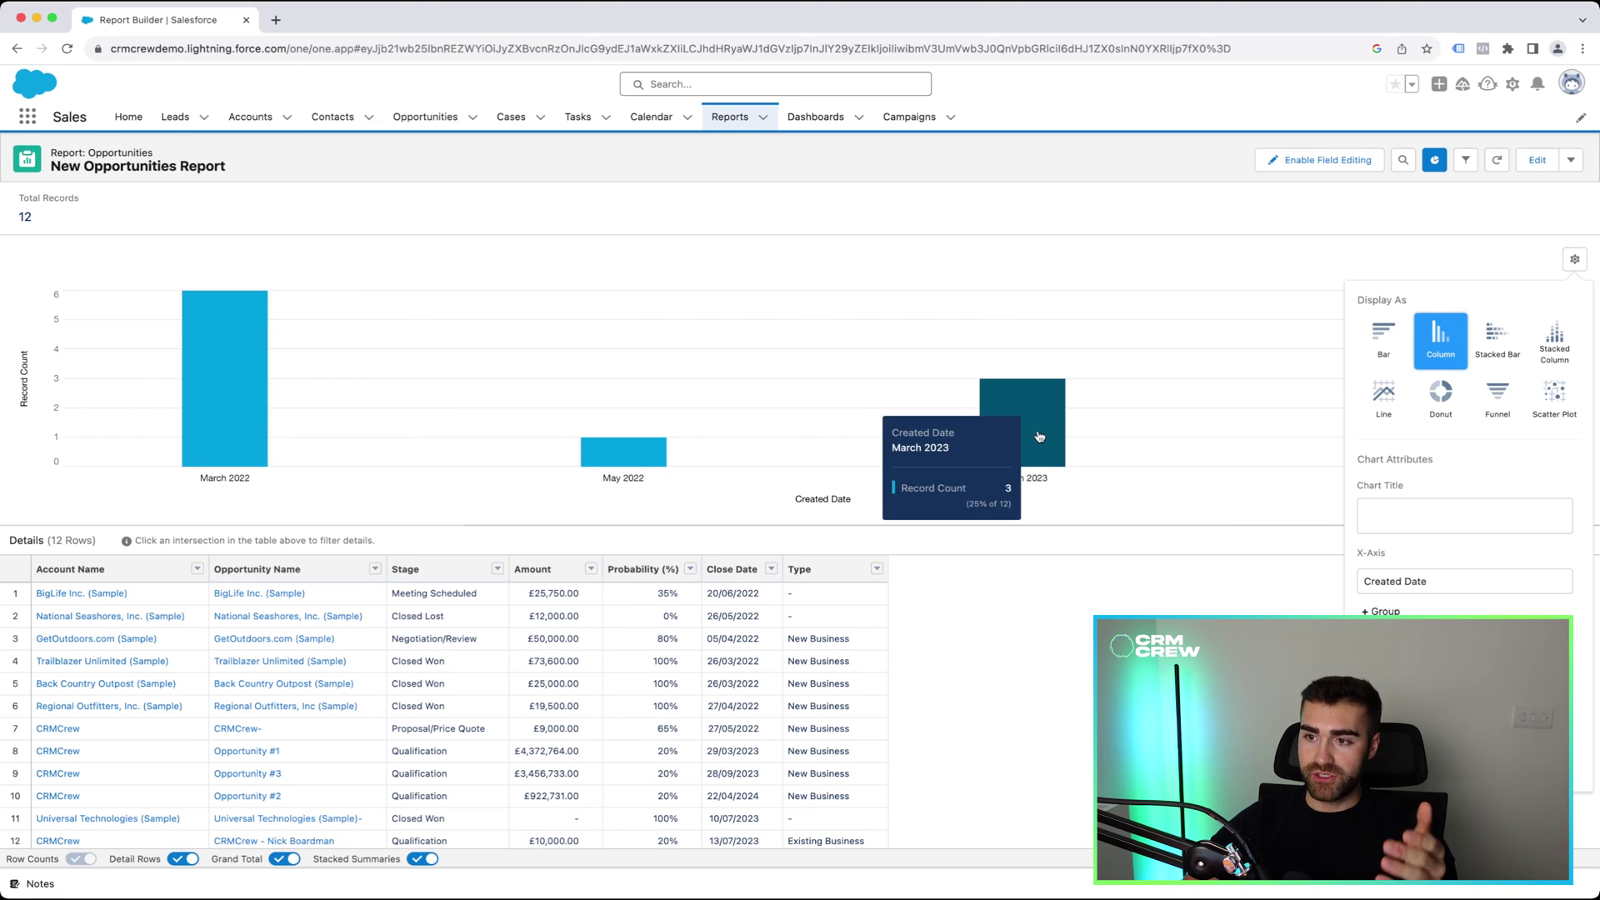
# Display the chart as a Stacked Column chart and inspect the Lead Source breakdown for March 2022.
pyautogui.click(1564, 341)
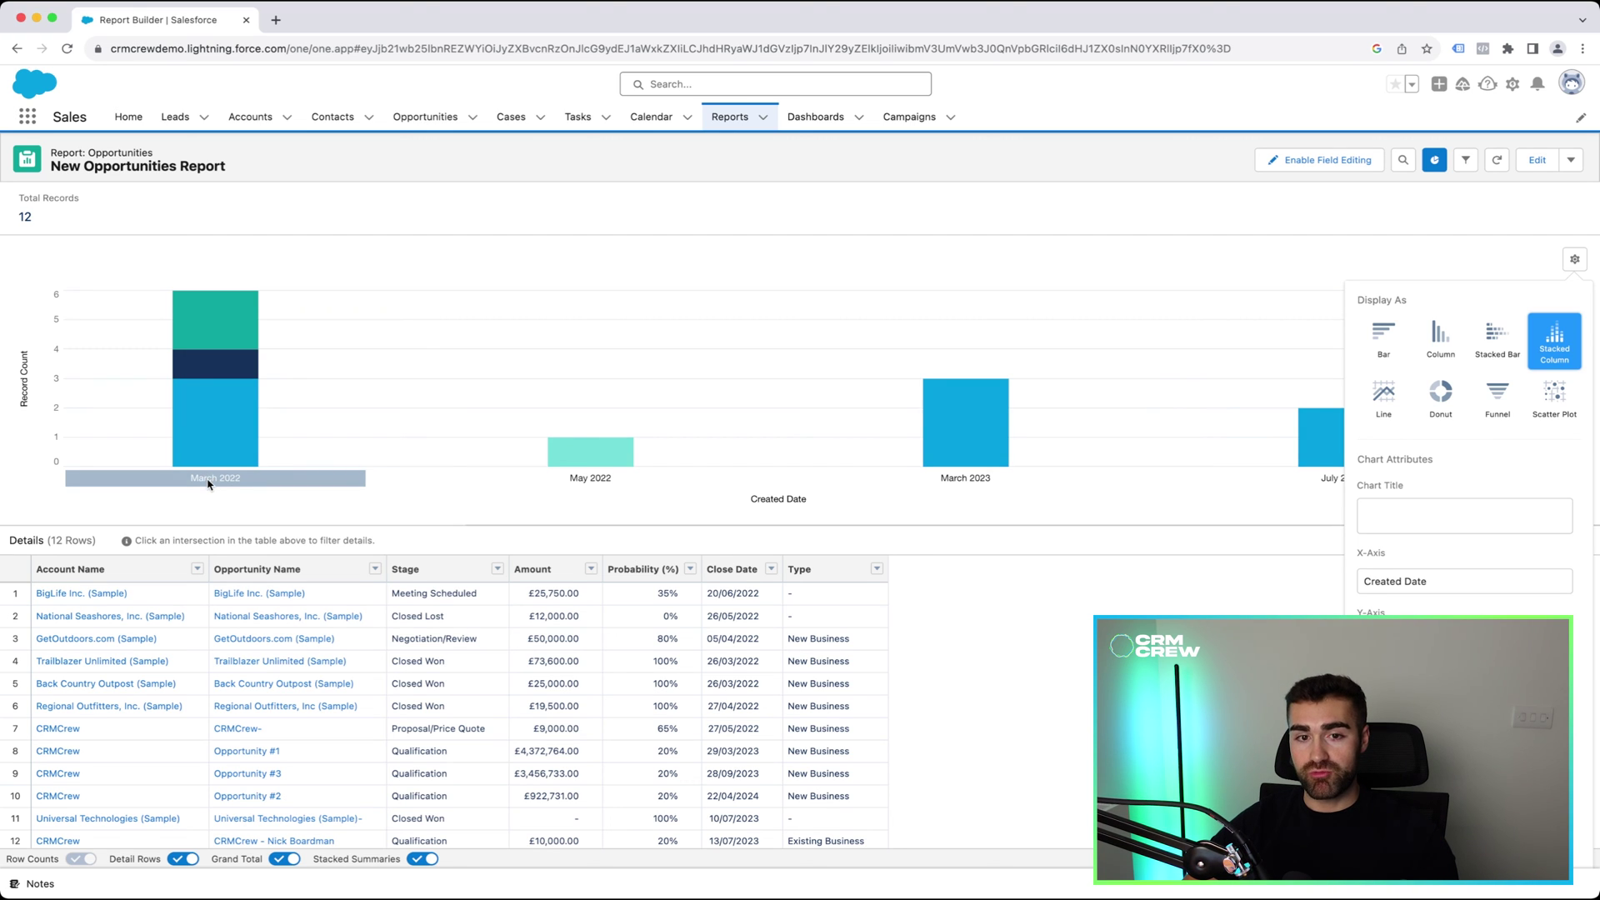
pyautogui.moveTo(208, 327)
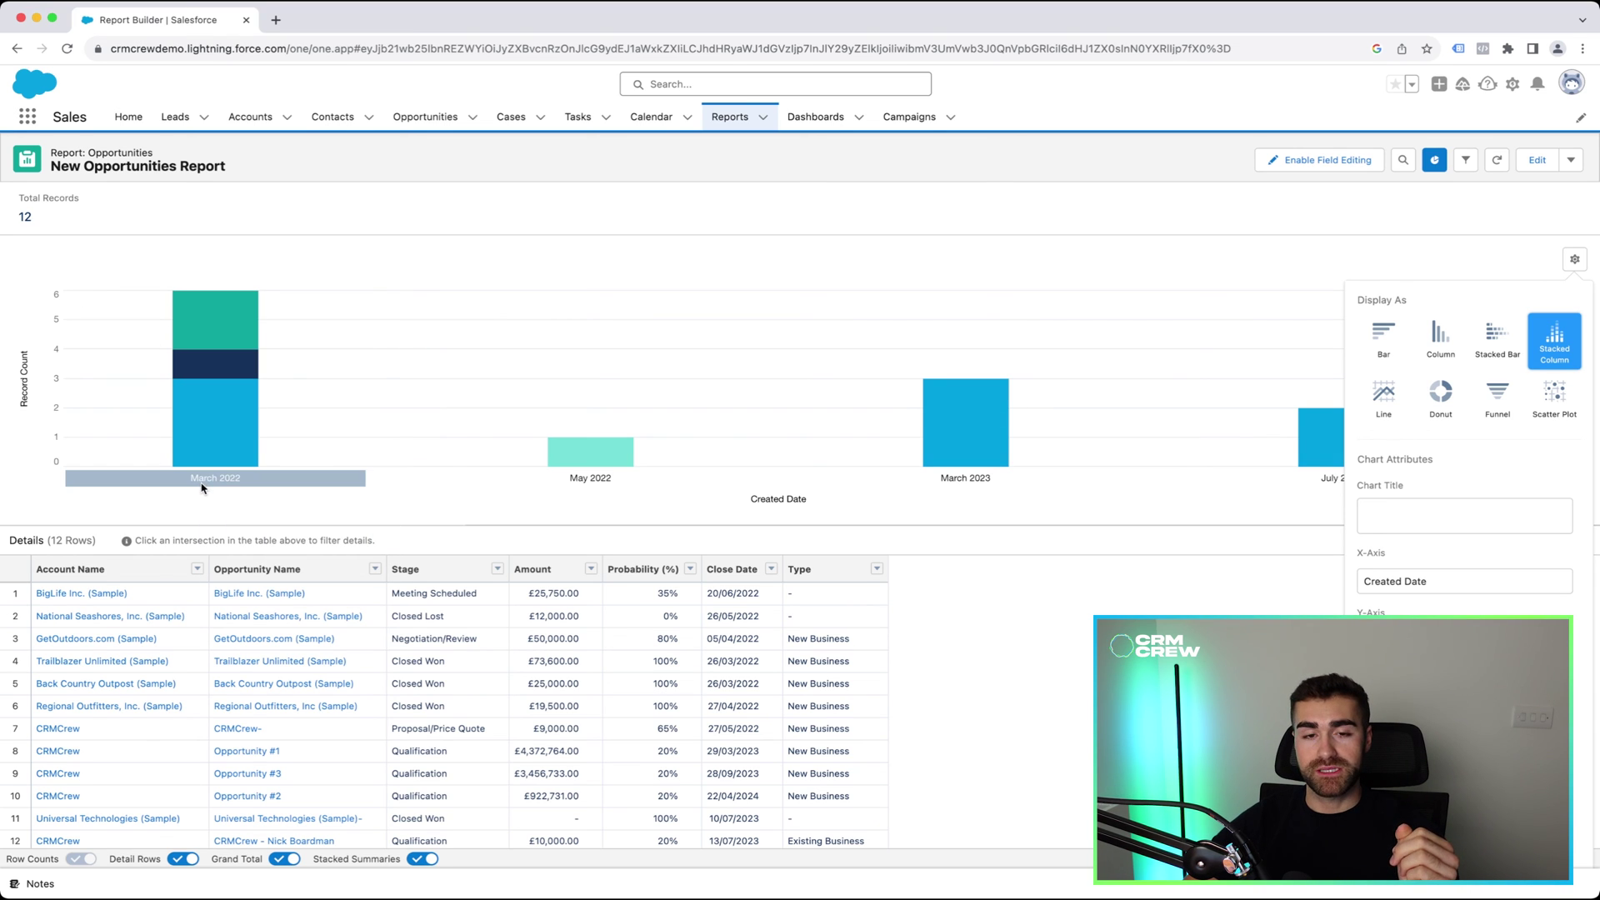
pyautogui.moveTo(226, 411)
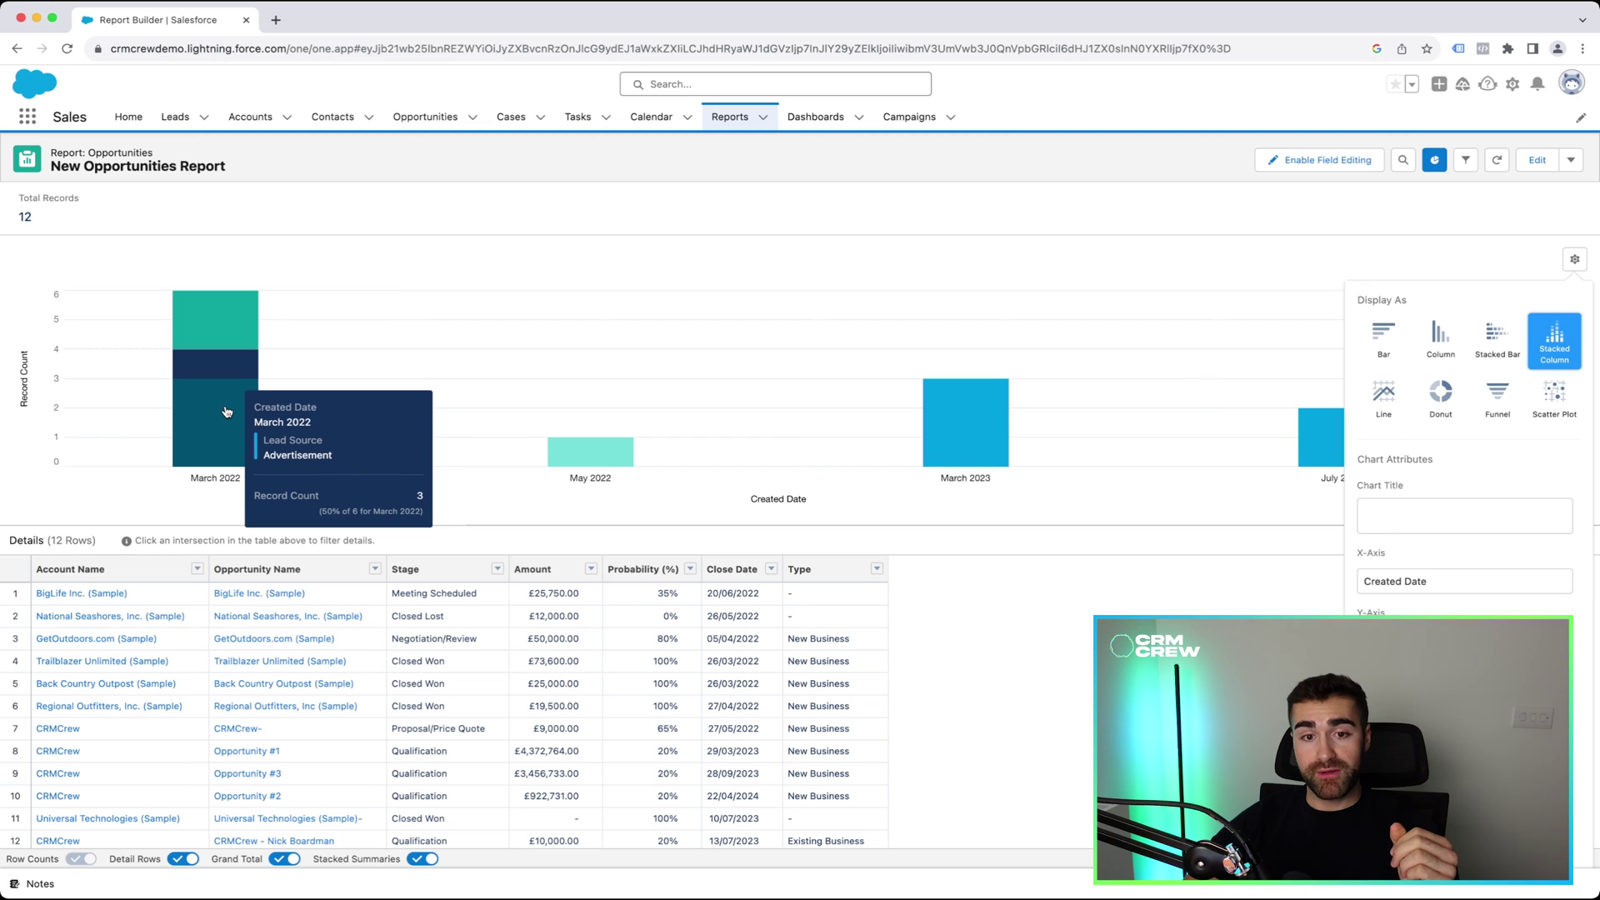
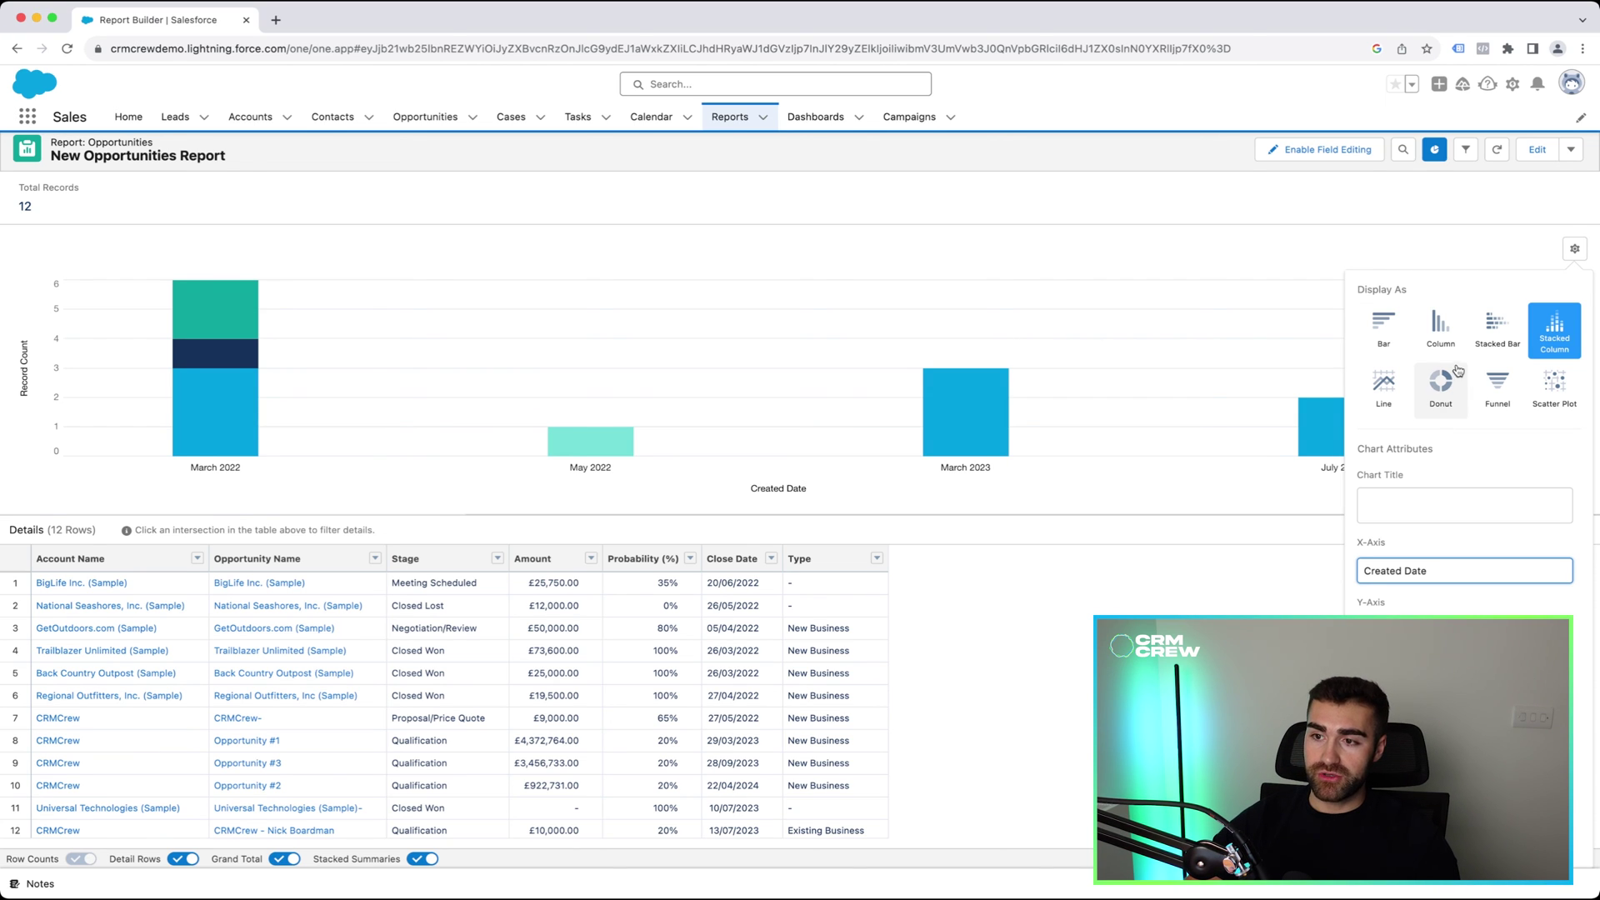
# Switch the chart to the Column type with Lead Source on the X-axis.
pyautogui.click(1443, 338)
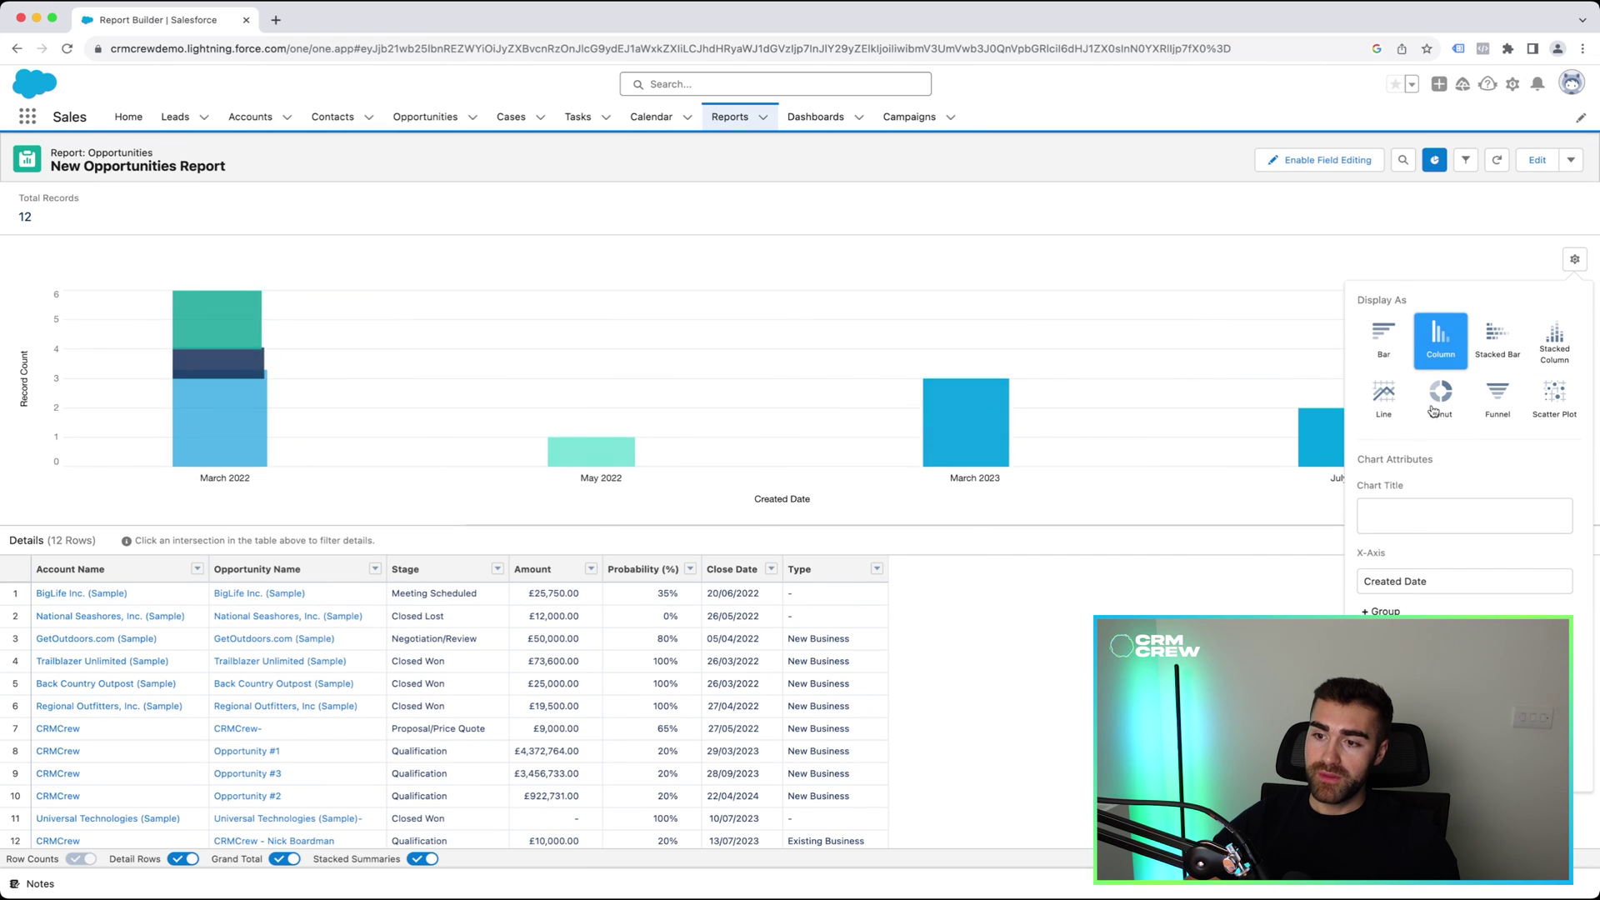
pyautogui.click(1412, 585)
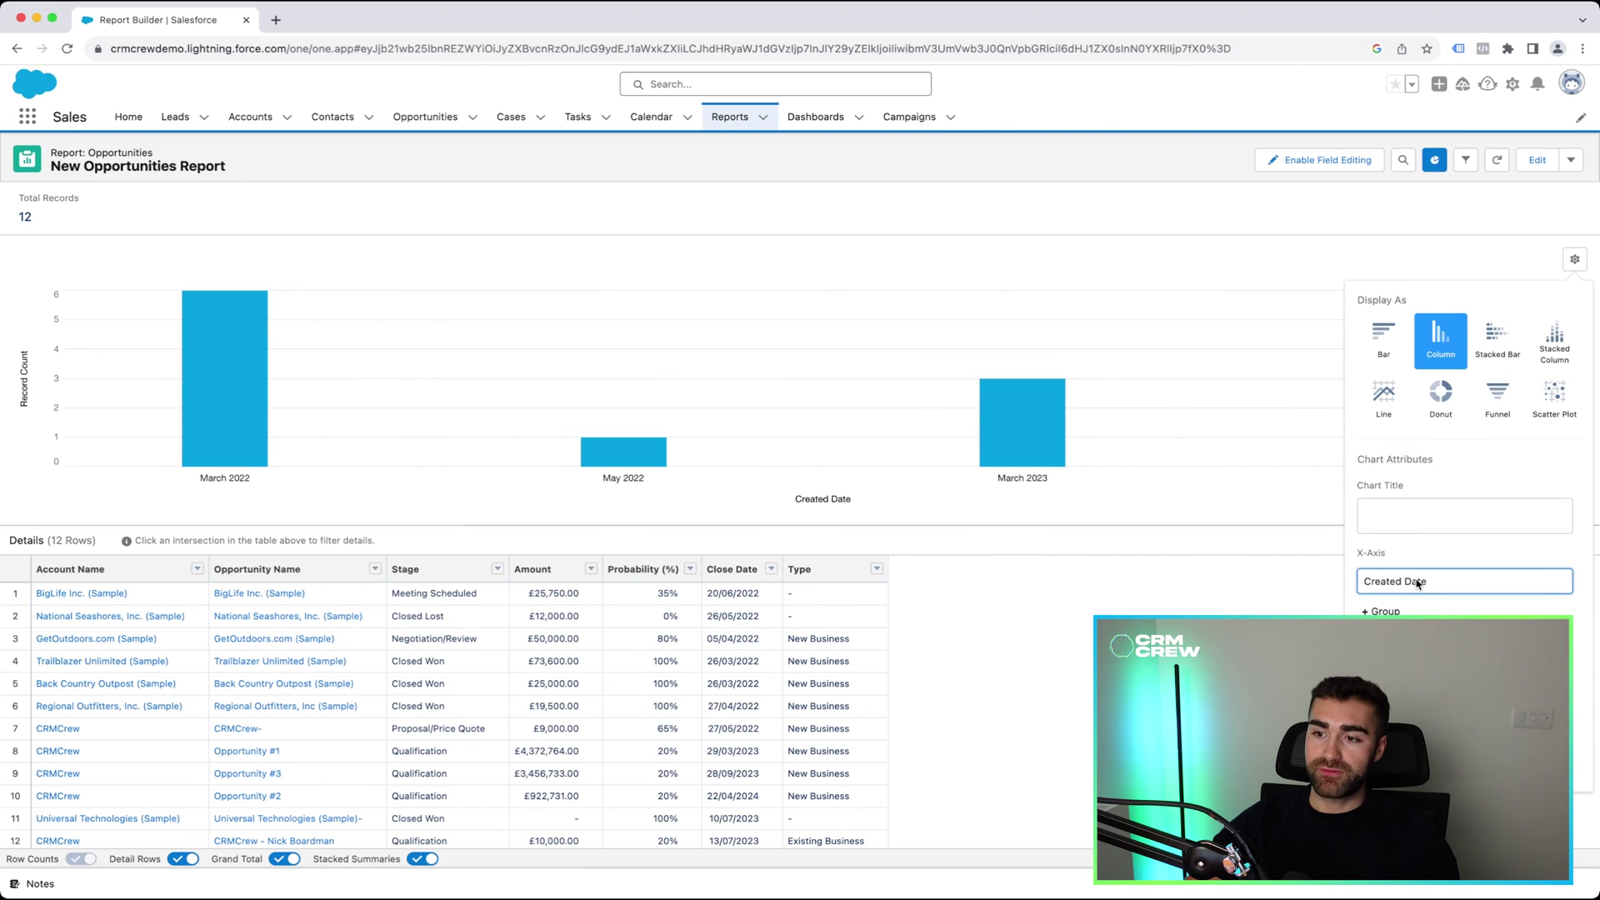
pyautogui.click(1418, 607)
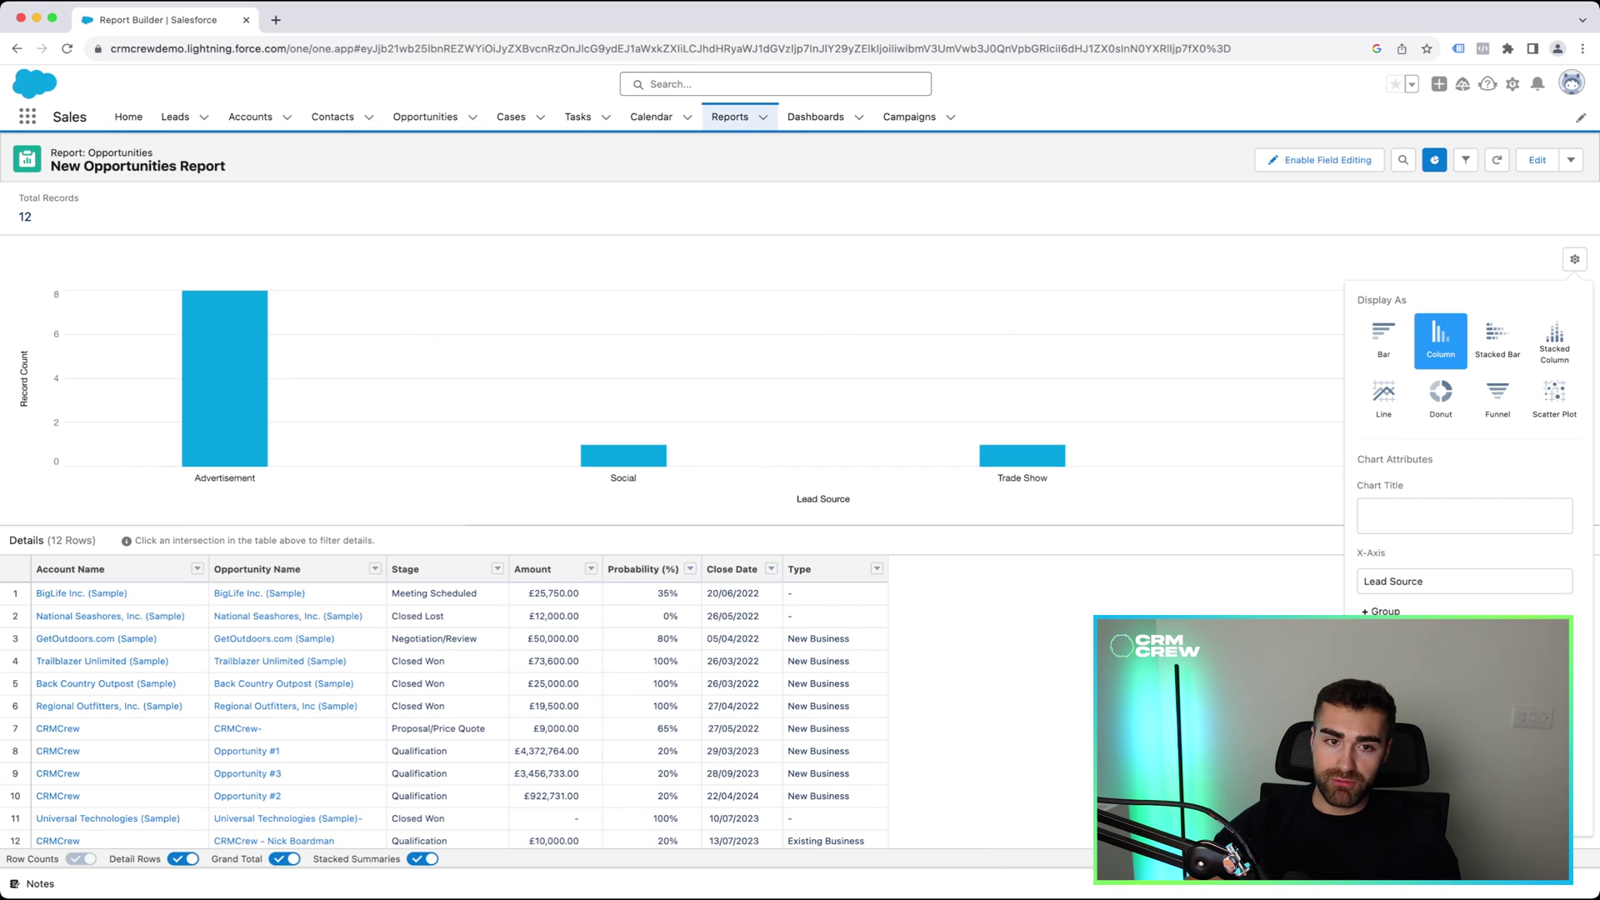
# Add a reference line at a record count of 5 to the chart.
pyautogui.press('super+a')
pyautogui.press('Escape')
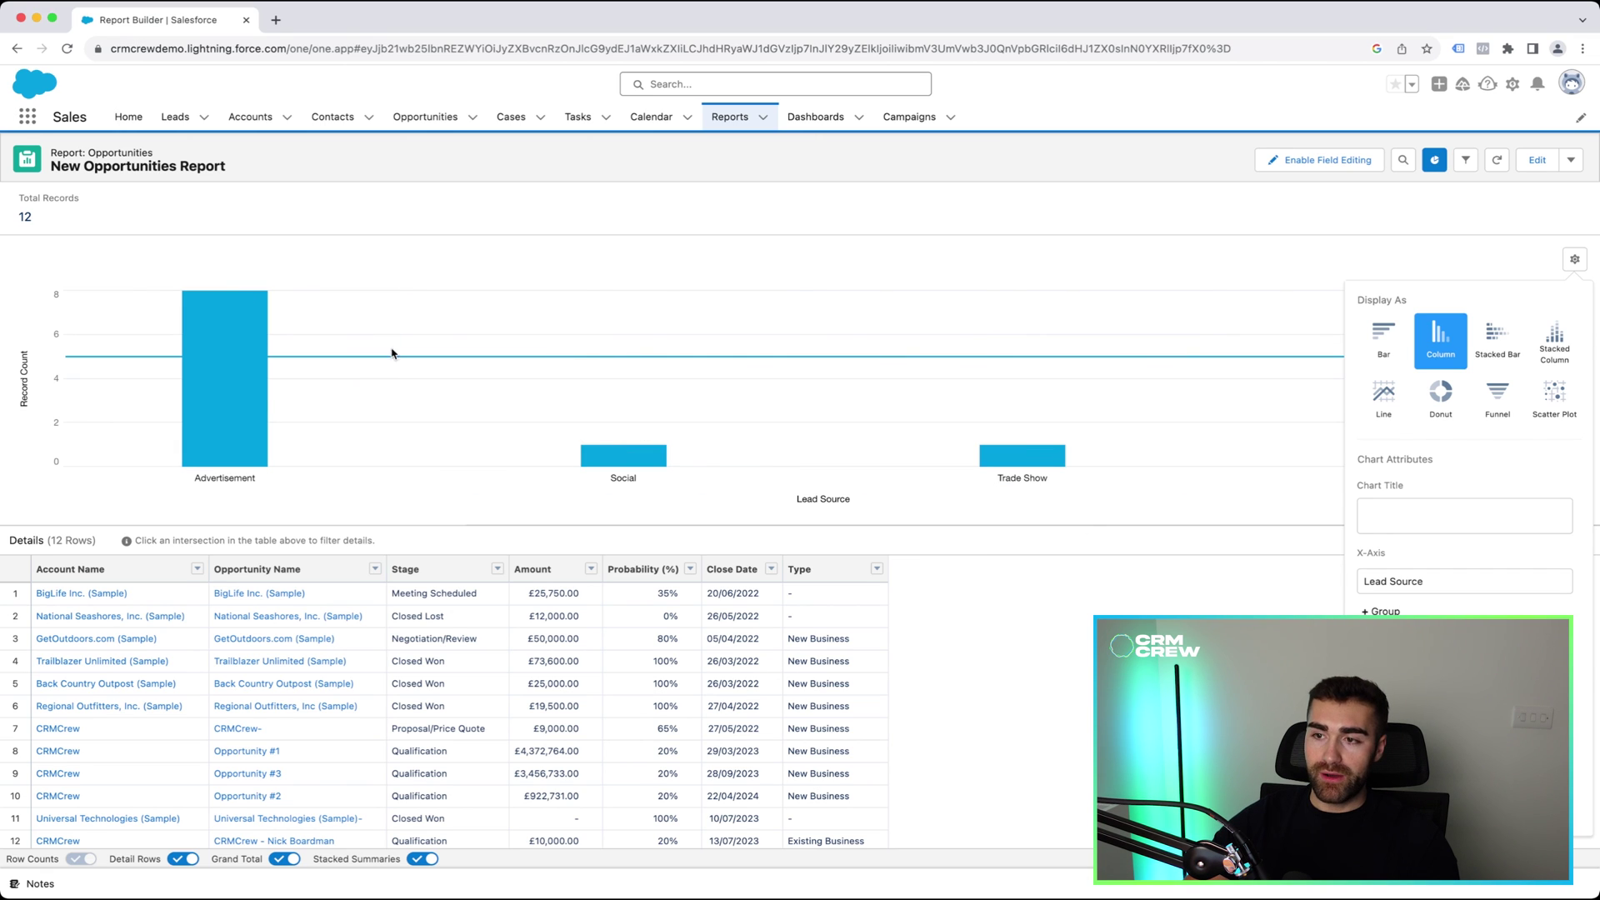
# Display the chart as a Stacked Column chart with Created Date on the X-axis and close the chart settings.
pyautogui.click(1554, 343)
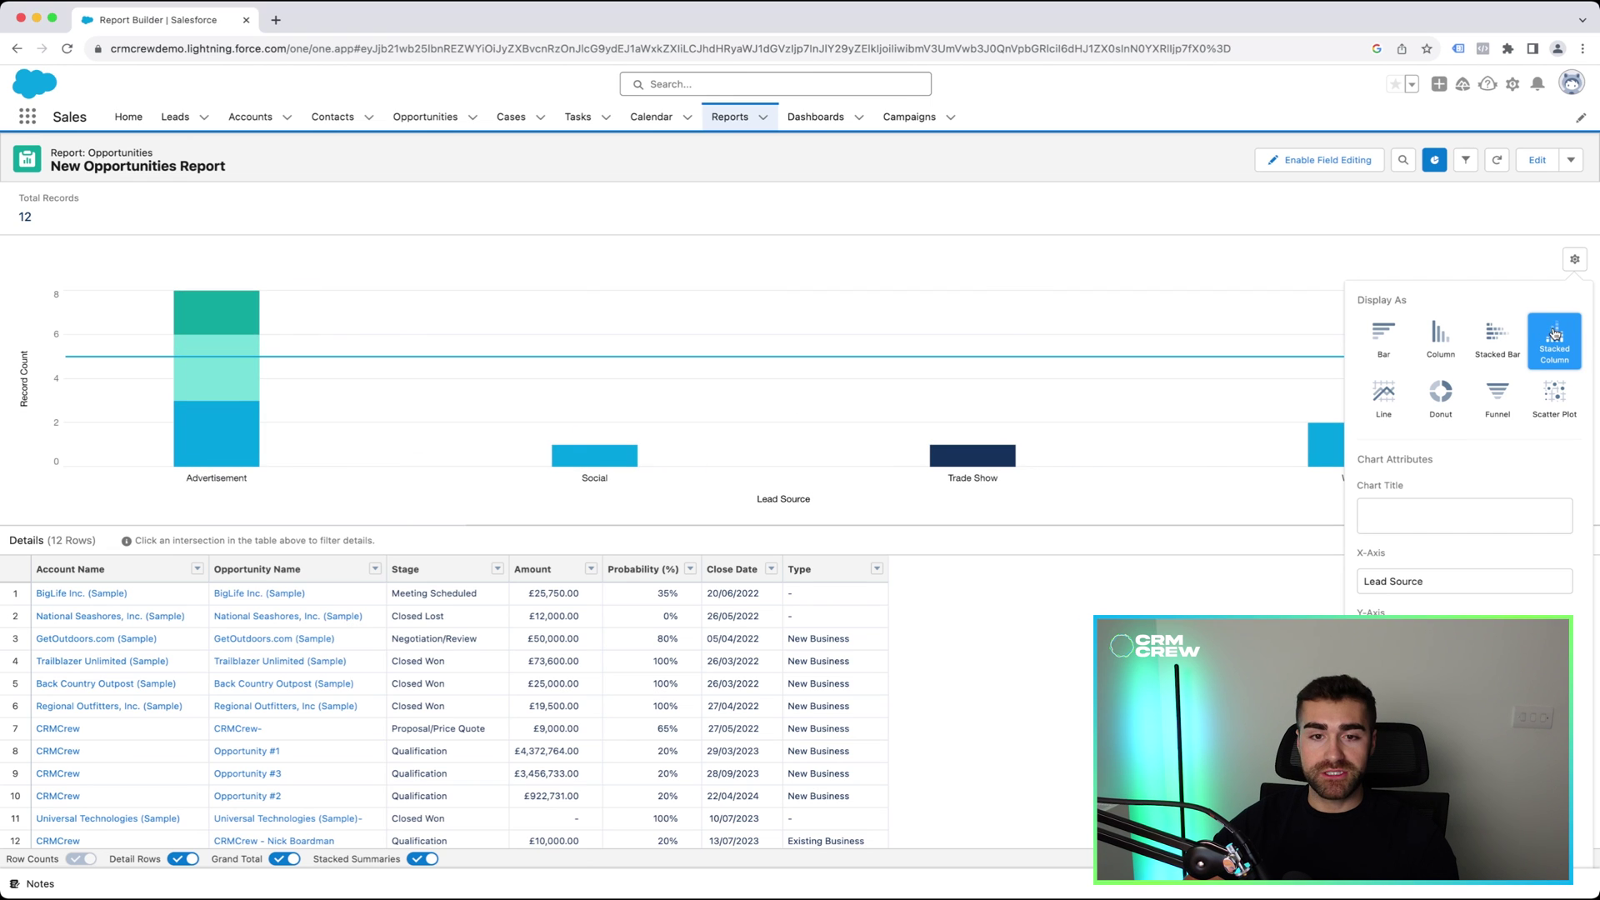
pyautogui.click(1421, 583)
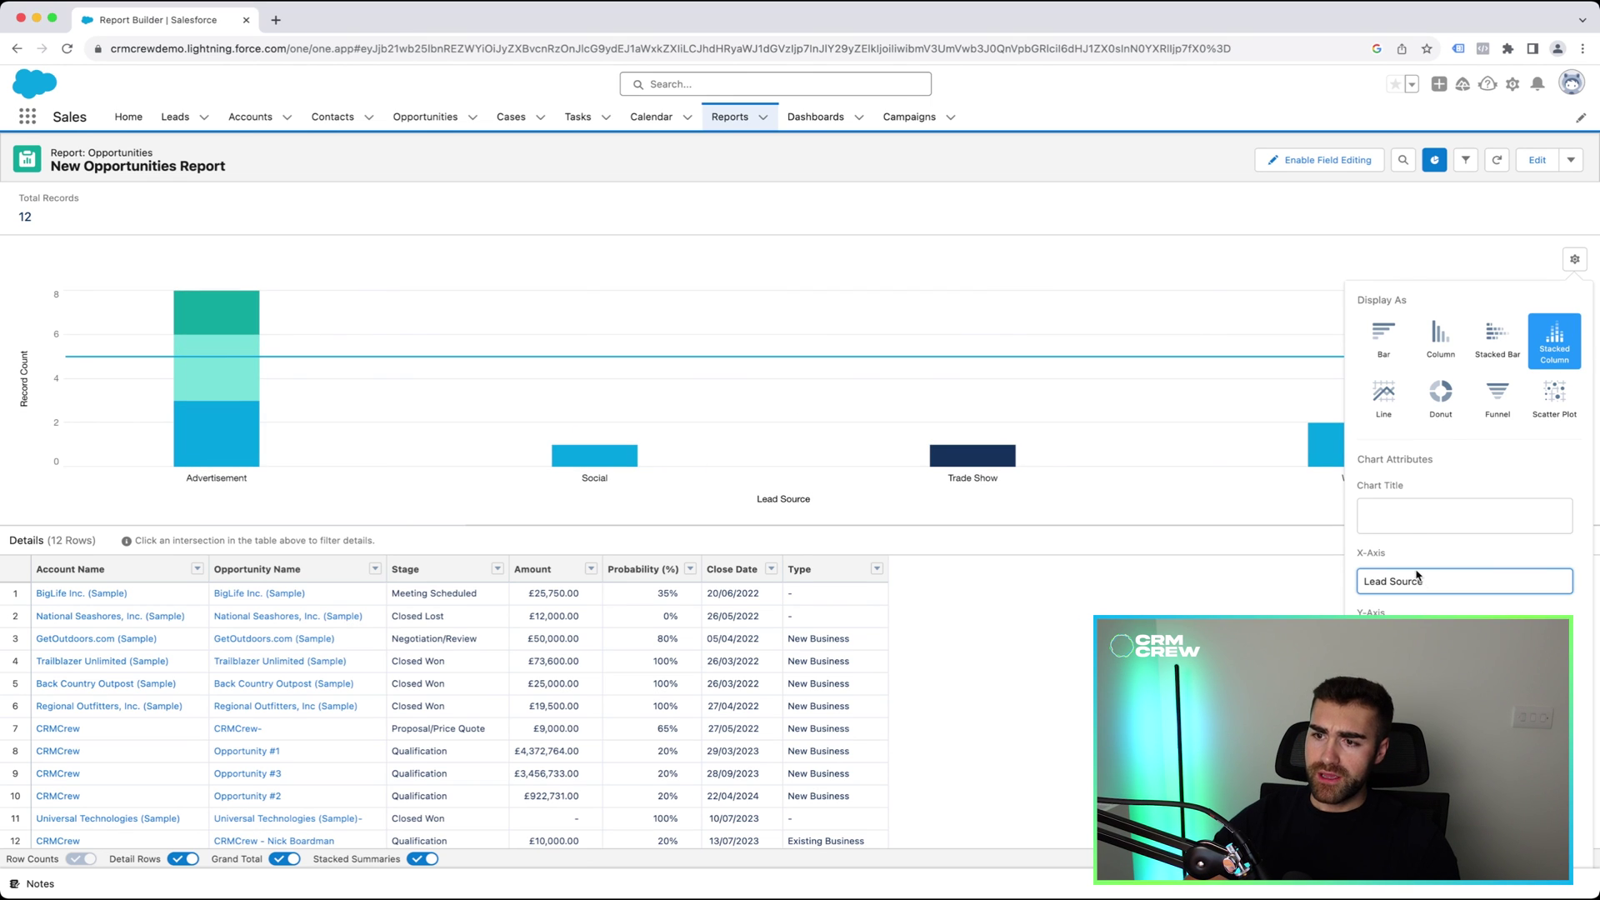
pyautogui.click(1417, 650)
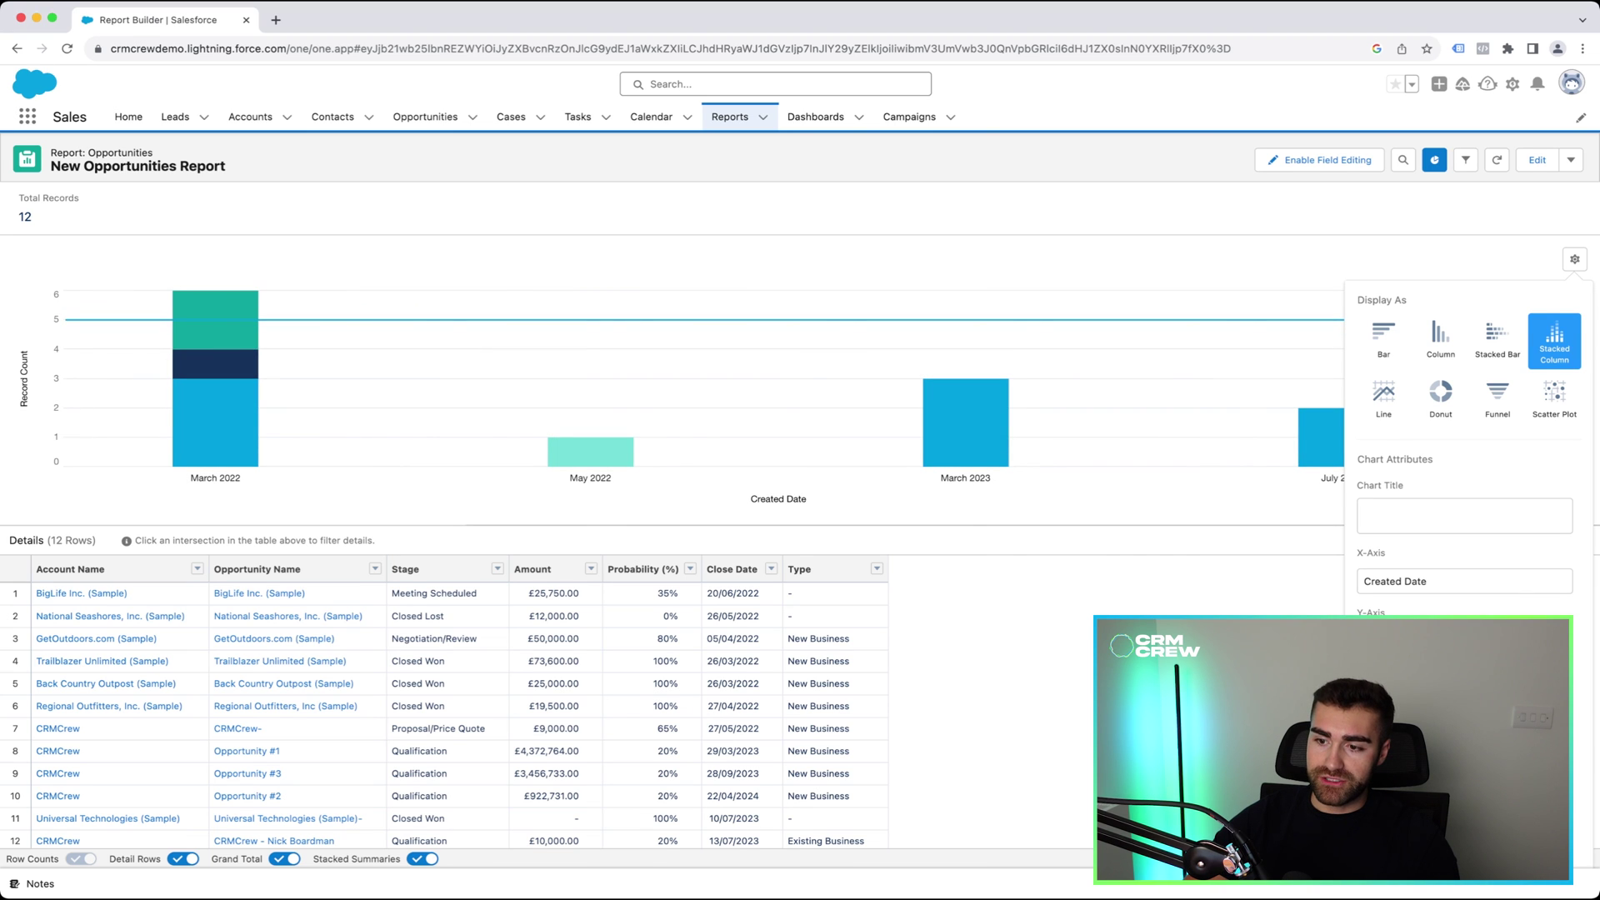
pyautogui.scroll(-1, 1467, 450)
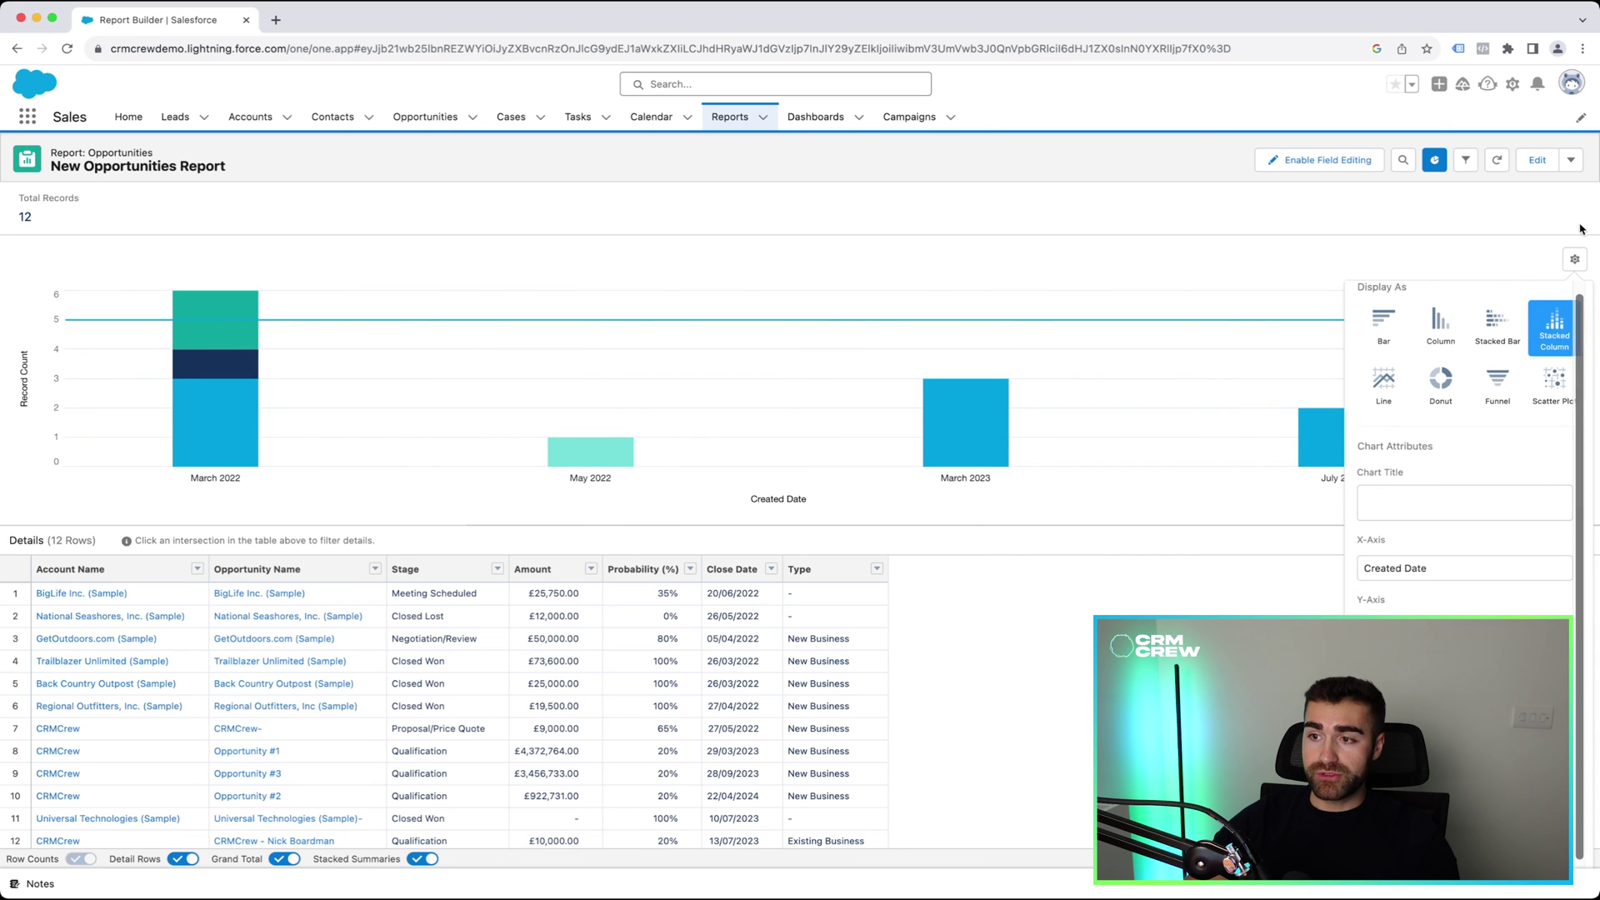
pyautogui.click(1575, 259)
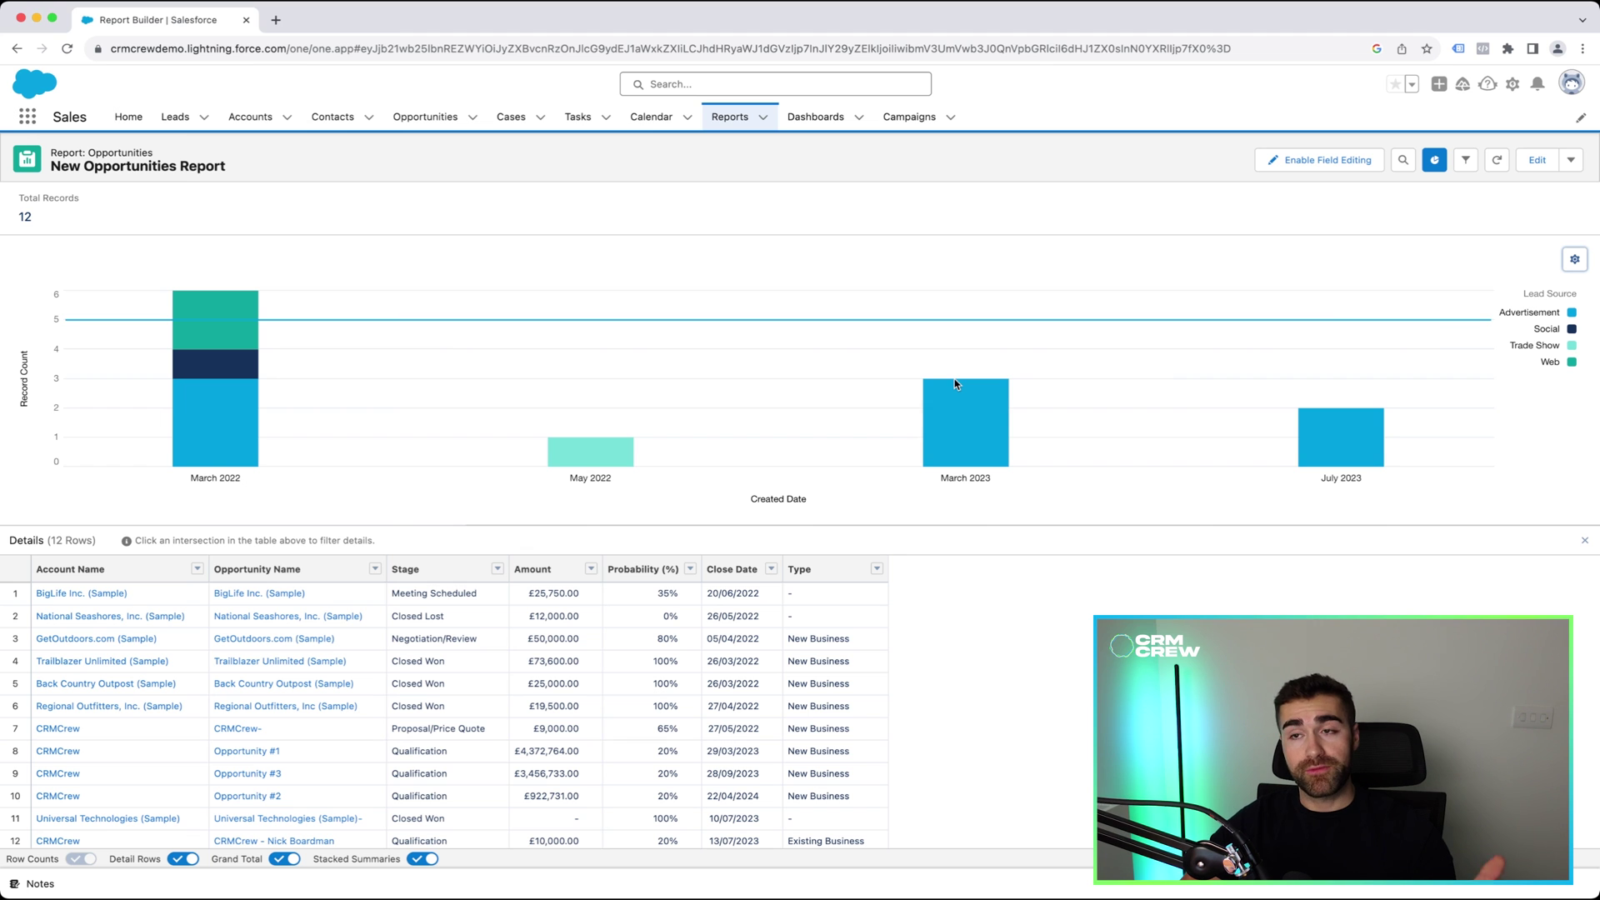